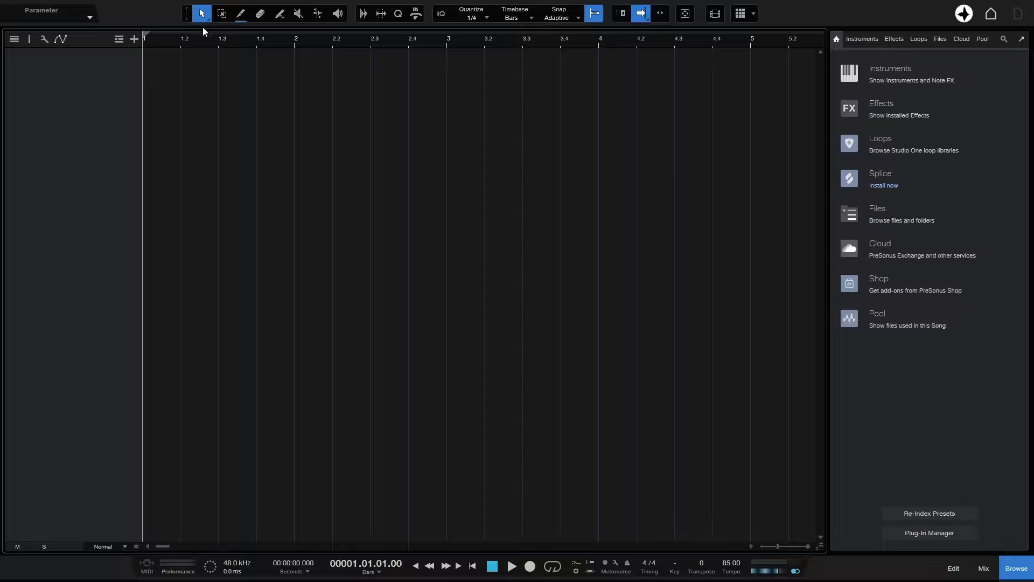
# Step: Cycle through the Range, Split, Eraser, Paint, Mute, Bend and Listen tools and return to the Arrow tool
pyautogui.press('2')
pyautogui.press('3')
pyautogui.press('4')
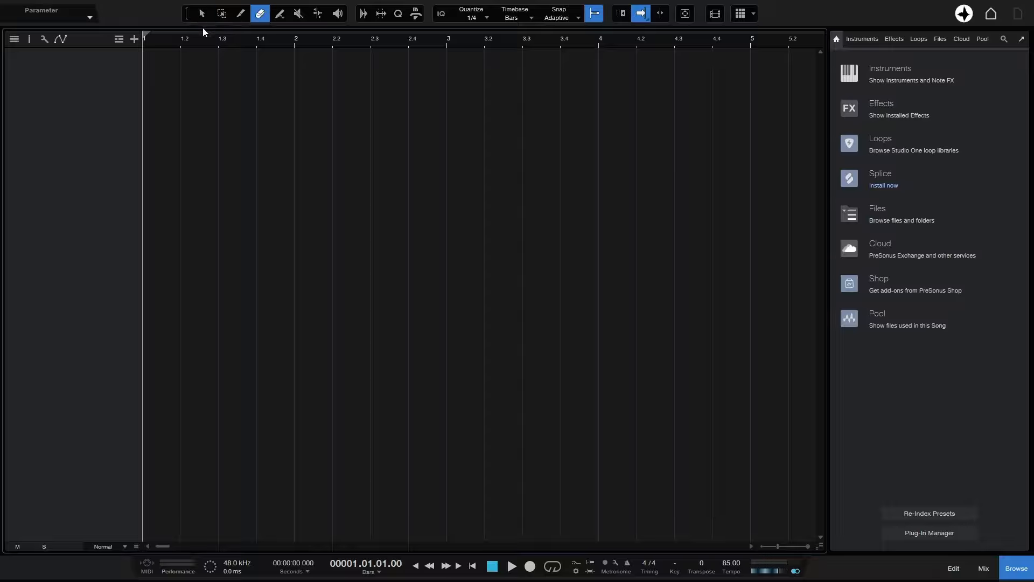
pyautogui.press('5')
pyautogui.press('6')
pyautogui.press('7')
pyautogui.press('8')
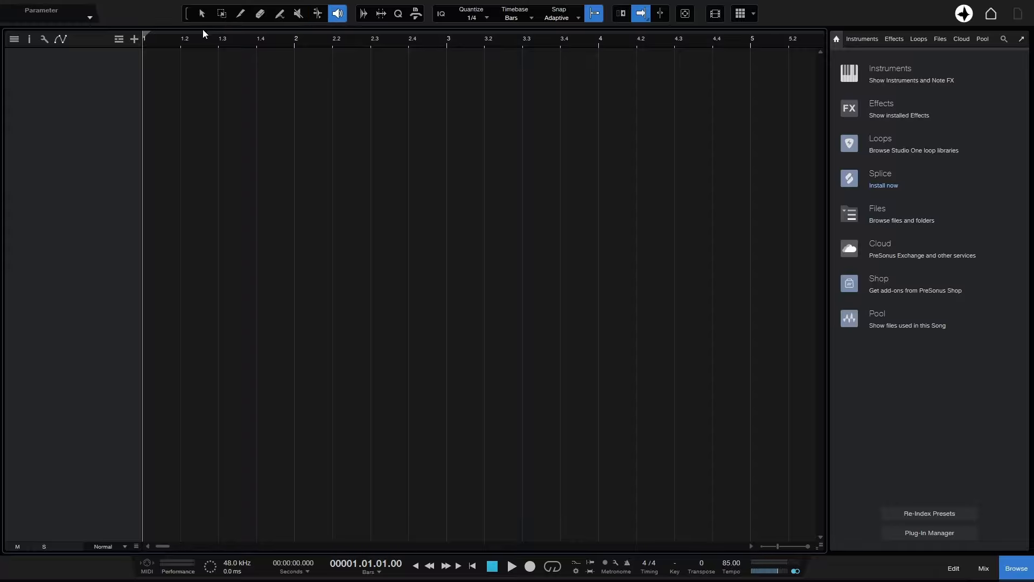
pyautogui.press('1')
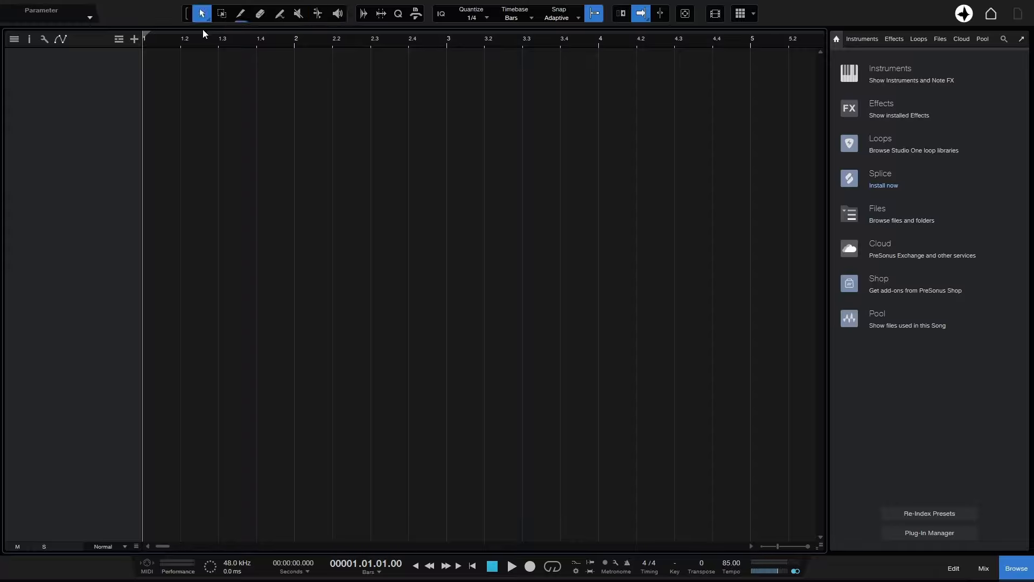
# Step: View the list of editing tools and the Paint tool's shape variants over the empty arrangement, and dismiss it
pyautogui.rightClick(336, 187)
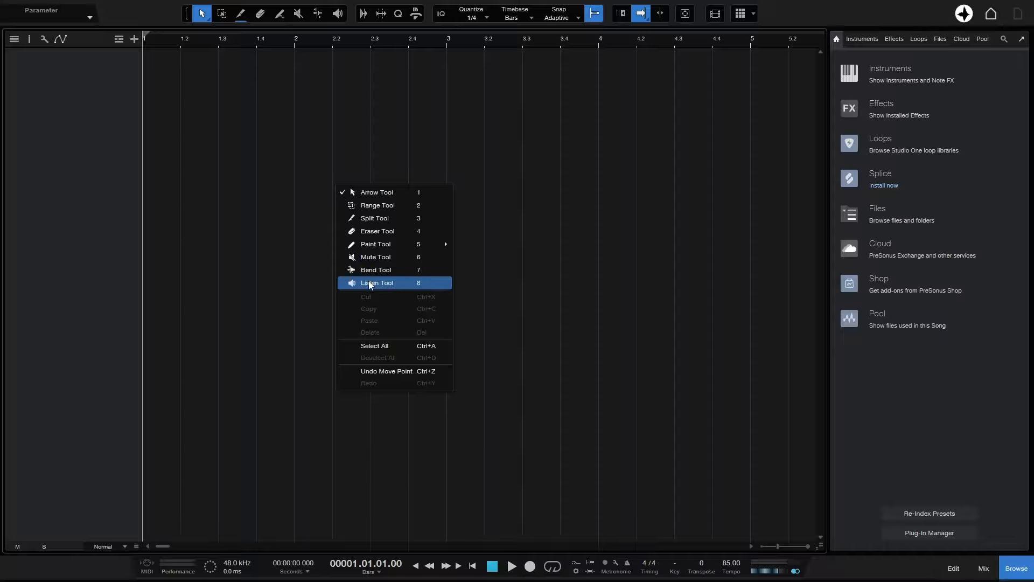
pyautogui.moveTo(365, 247)
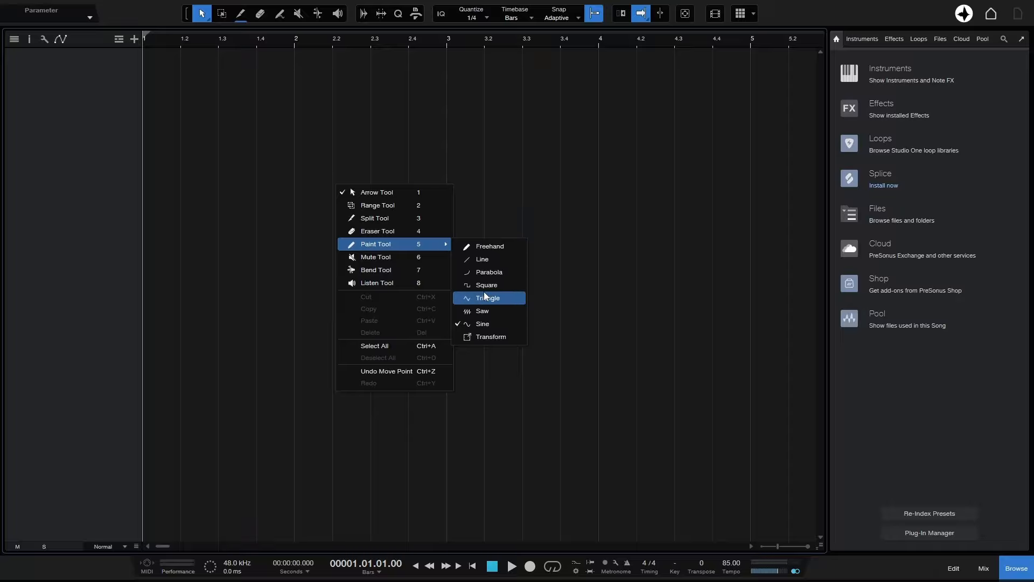
pyautogui.click(244, 230)
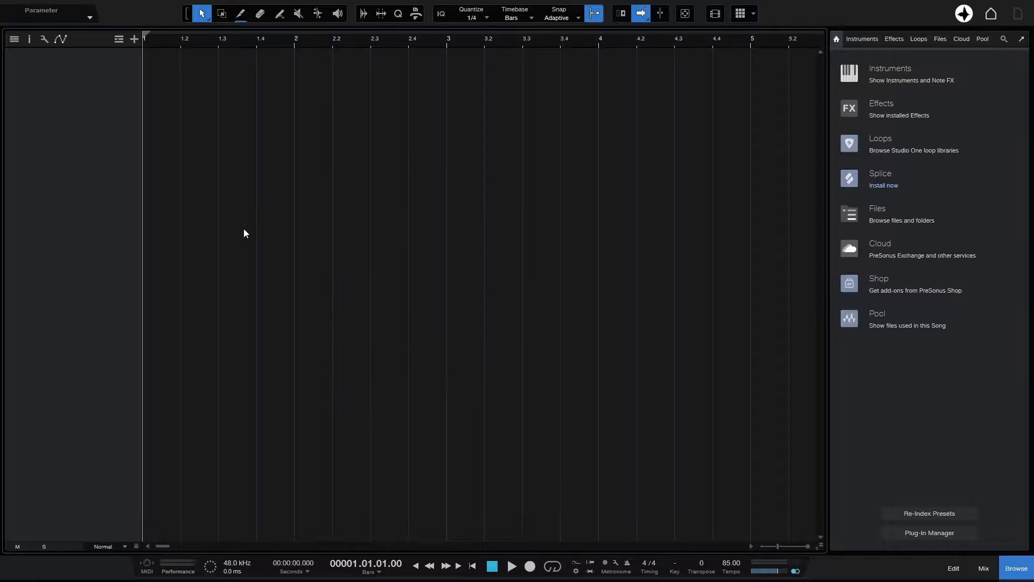
# Step: Try out the Line paint, Eraser and Saw paint tools from the floating tool palette and return to the Arrow tool
pyautogui.rightClick(350, 162)
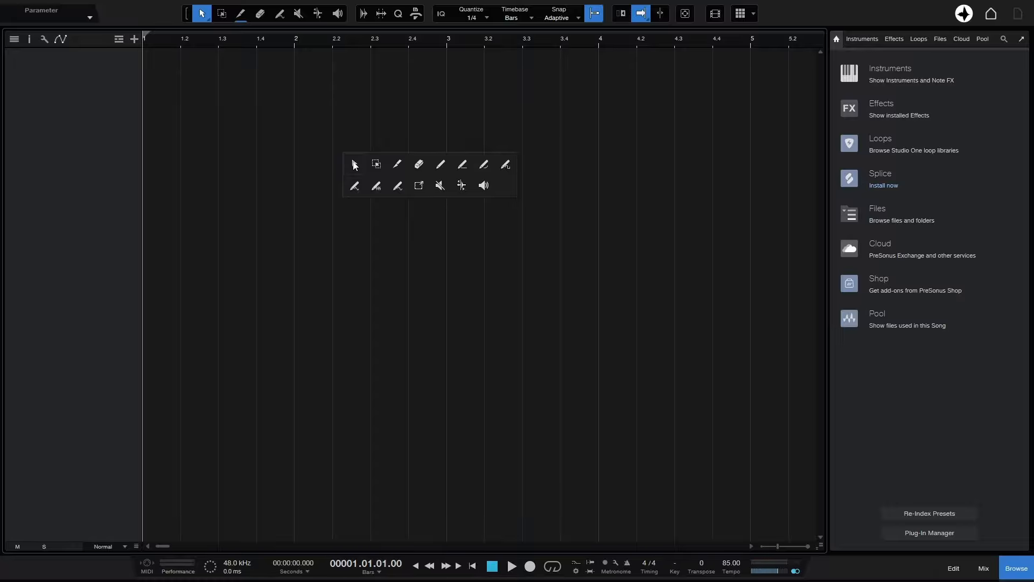
pyautogui.click(462, 166)
pyautogui.rightClick(419, 181)
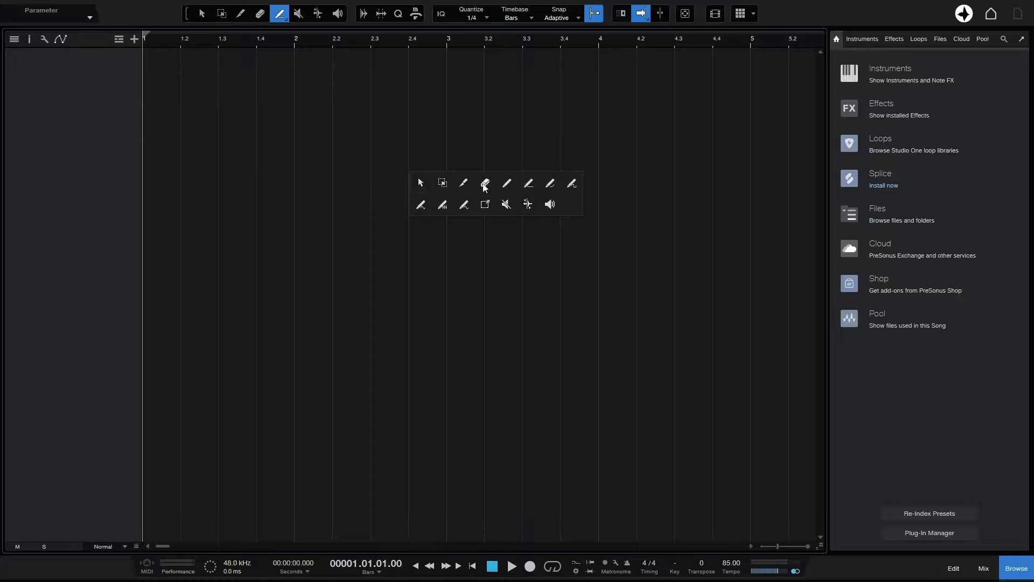
pyautogui.click(485, 184)
pyautogui.rightClick(421, 181)
pyautogui.click(443, 214)
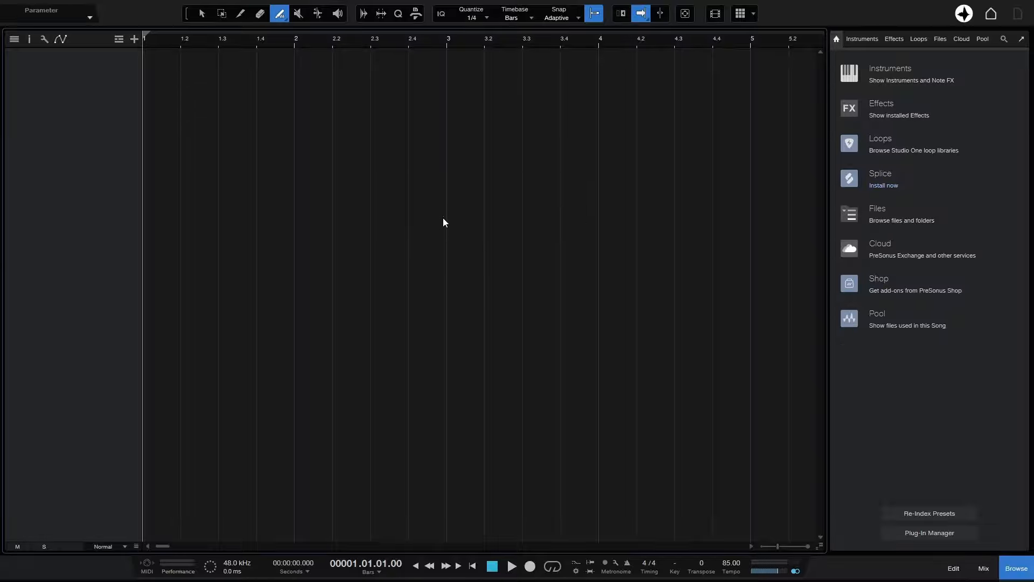
pyautogui.press('1')
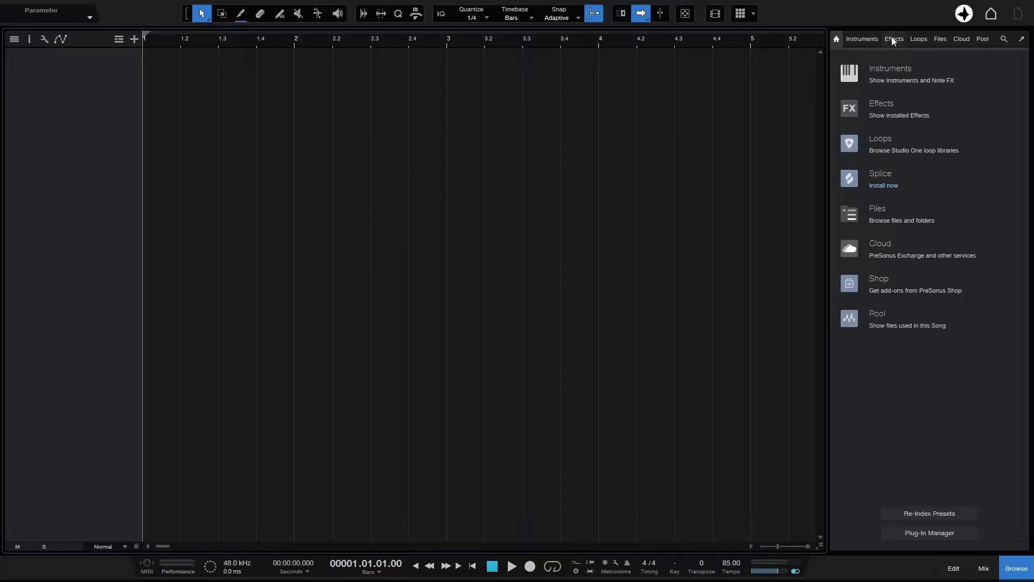
# Step: Place the Music 85 Triad Guitar G#M.wav loop at bar 1 on a new track and hide the browser
pyautogui.click(920, 40)
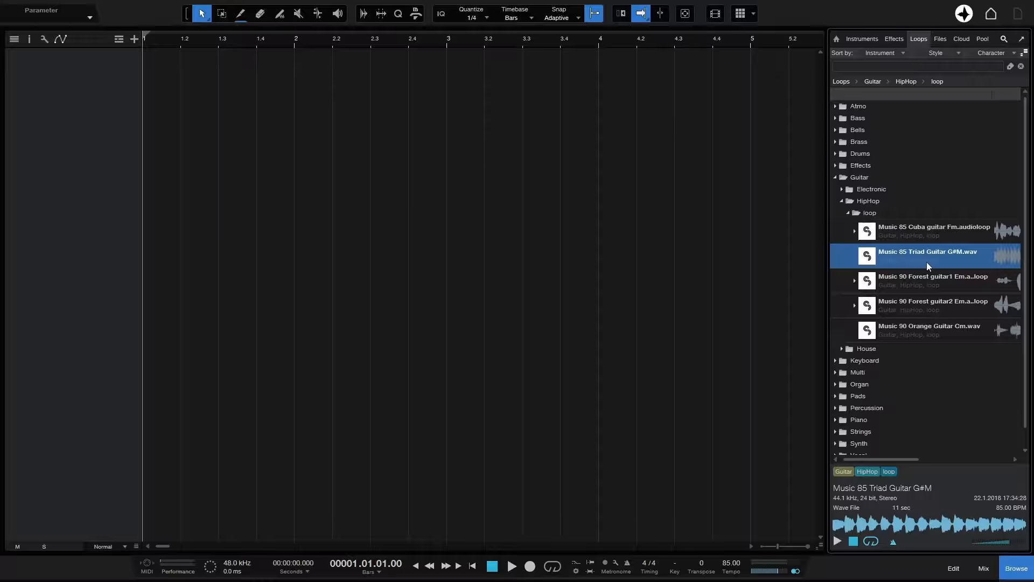
pyautogui.moveTo(940, 253); pyautogui.dragTo(161, 121)
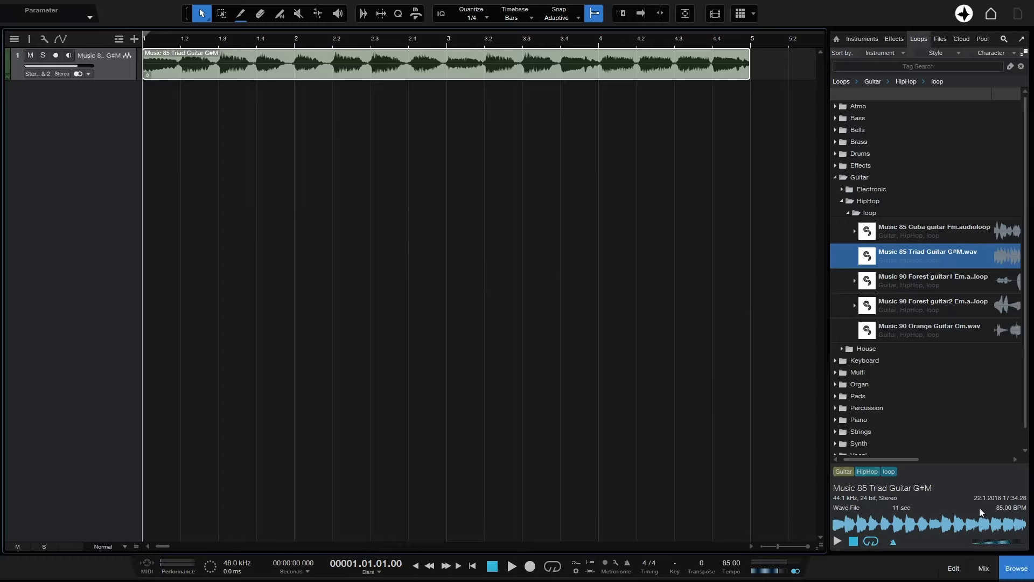
pyautogui.click(1016, 569)
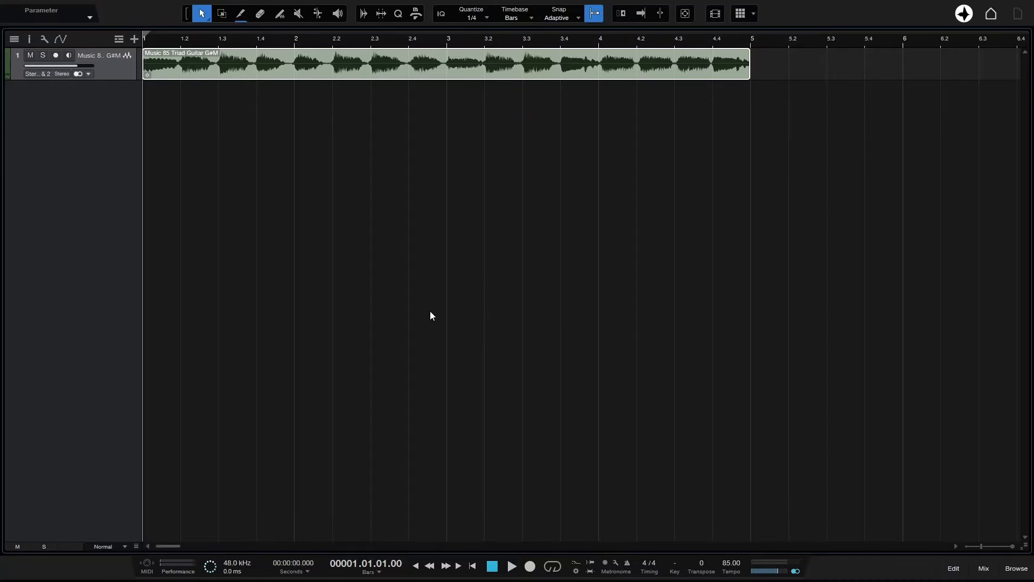
# Step: Enlarge the guitar track's height to X-Large and deselect its audio event
pyautogui.scroll(5, 430, 311)
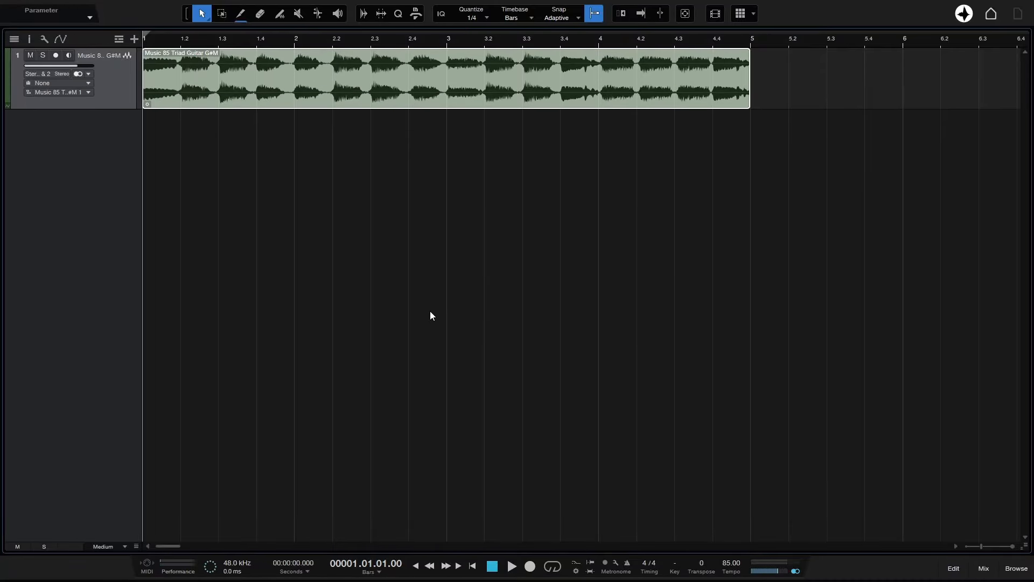
pyautogui.scroll(6, 430, 315)
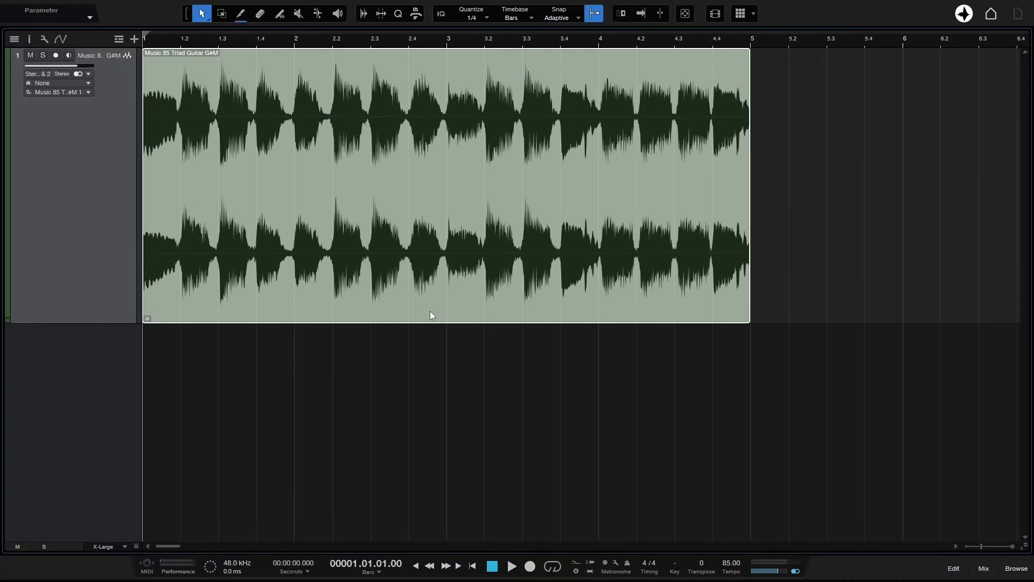
pyautogui.click(409, 384)
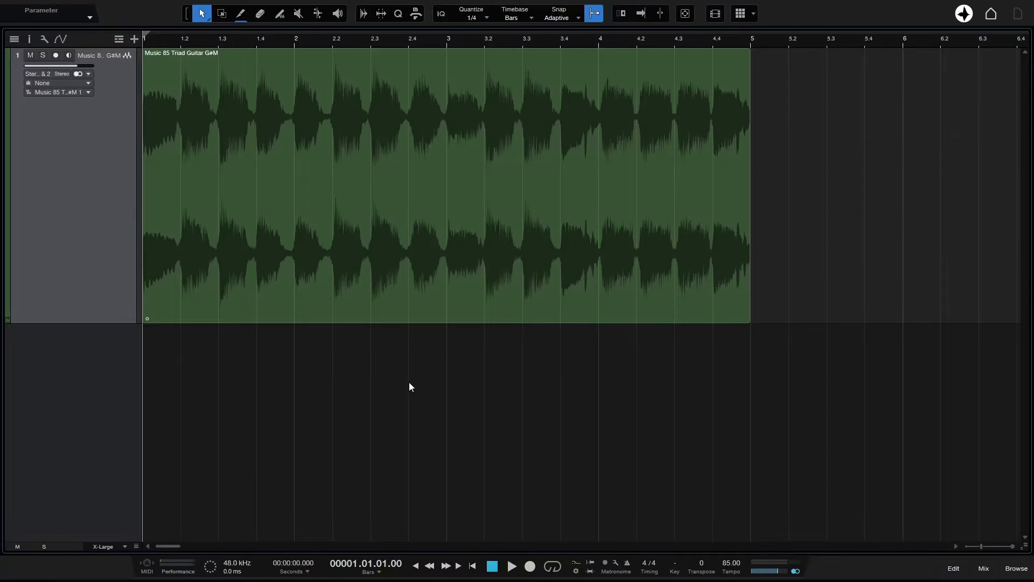
# Step: Link the Arrow and Range tools, and move the guitar event to beat 1.4 and back to bar 1
pyautogui.click(187, 14)
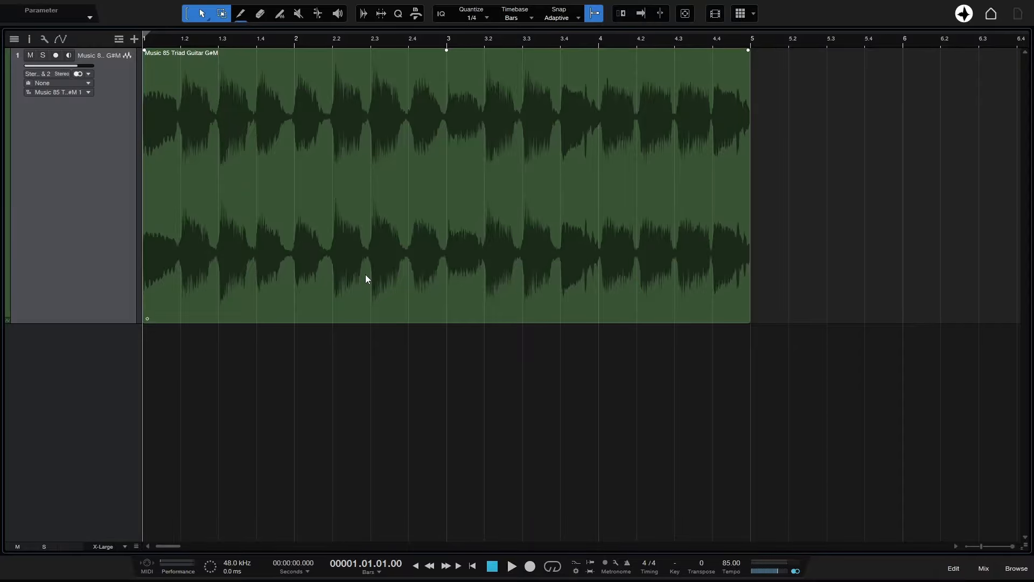
pyautogui.click(366, 253)
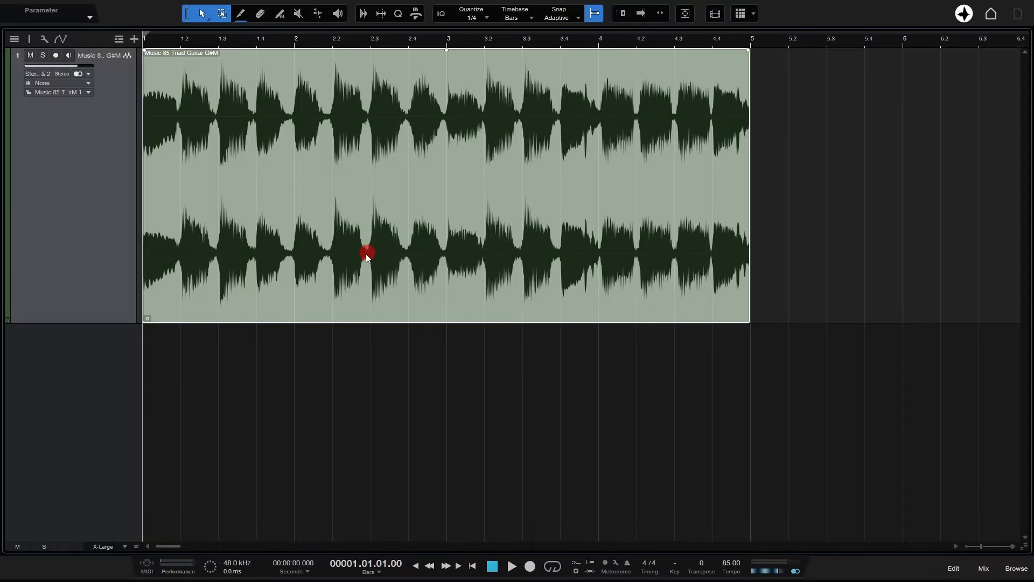
pyautogui.moveTo(303, 266); pyautogui.dragTo(416, 273)
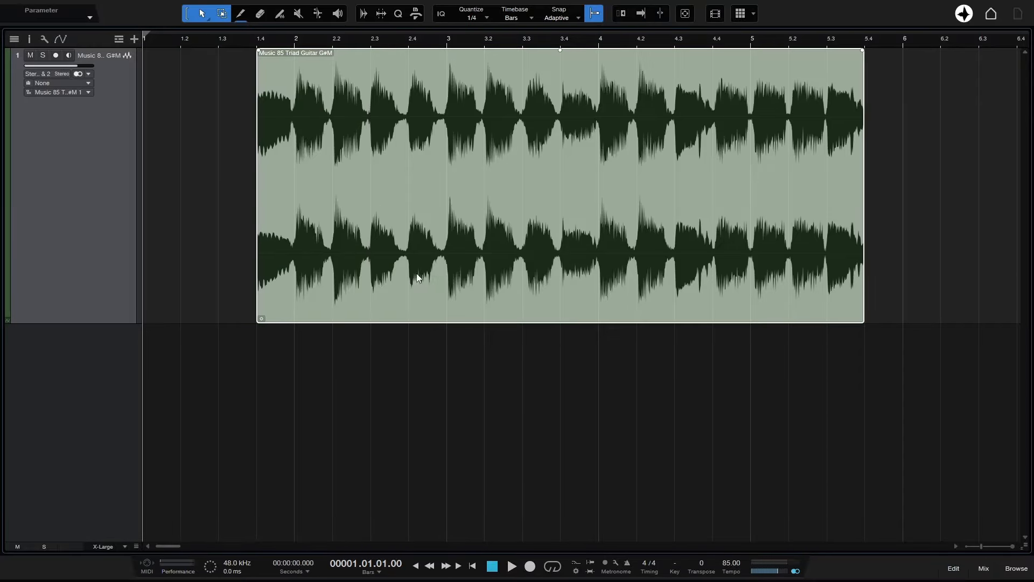
pyautogui.moveTo(586, 271); pyautogui.dragTo(377, 268)
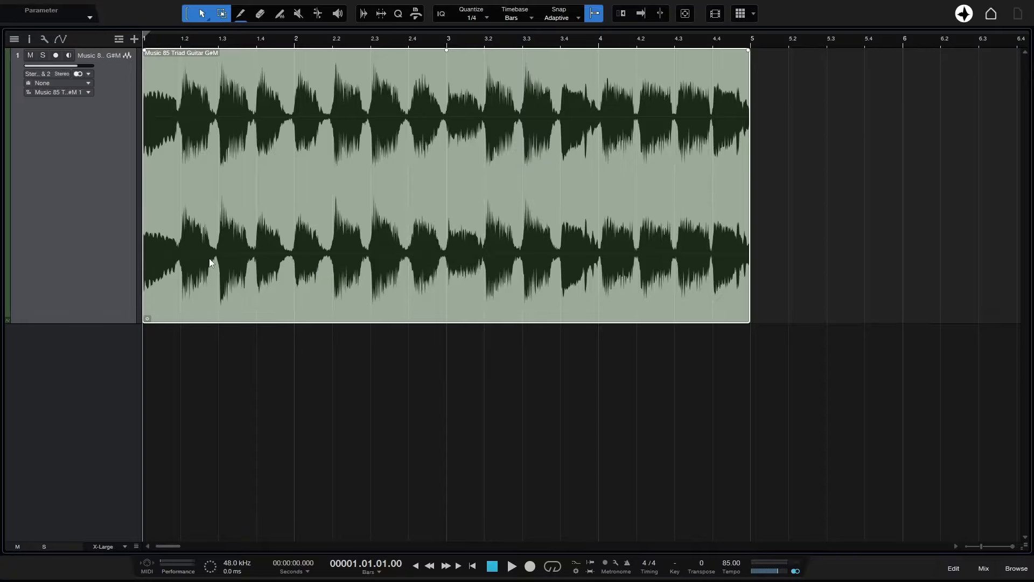
# Step: Trim the guitar event's end to about beat 4.4 with snapping turned off, and turn snapping on again
pyautogui.moveTo(147, 252)
pyautogui.mouseDown()
pyautogui.moveTo(280, 269)
pyautogui.moveTo(144, 261)
pyautogui.mouseUp()
pyautogui.moveTo(755, 285)
pyautogui.mouseDown()
pyautogui.moveTo(602, 280)
pyautogui.moveTo(746, 297)
pyautogui.mouseUp()
pyautogui.click(596, 16)
pyautogui.moveTo(754, 221); pyautogui.dragTo(720, 230)
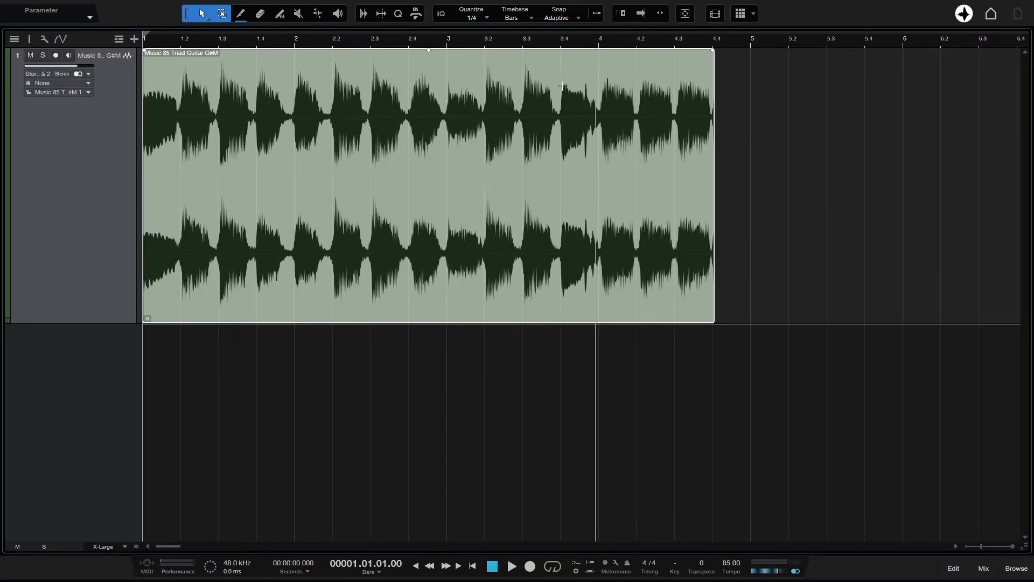
pyautogui.click(595, 15)
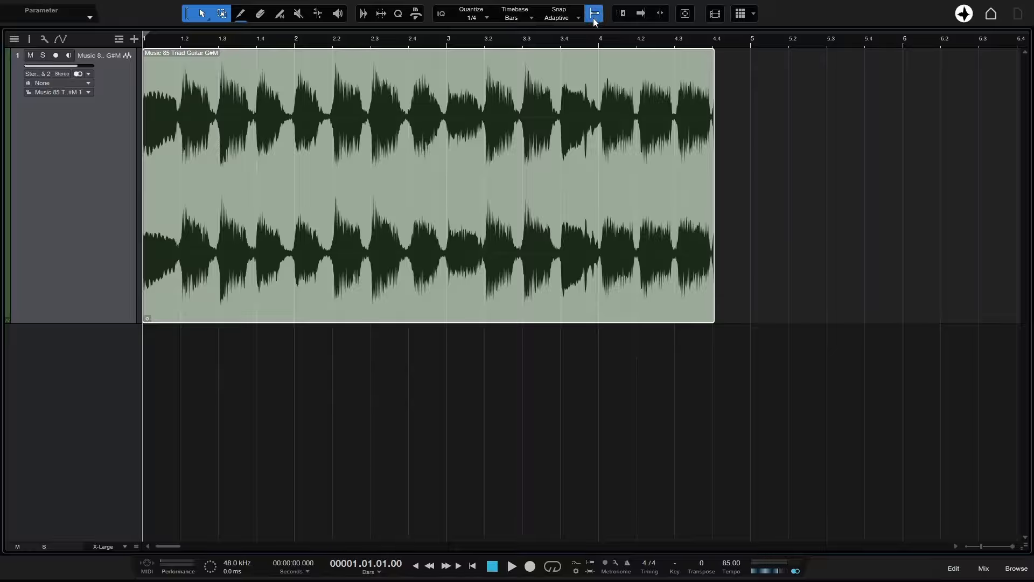
pyautogui.click(595, 13)
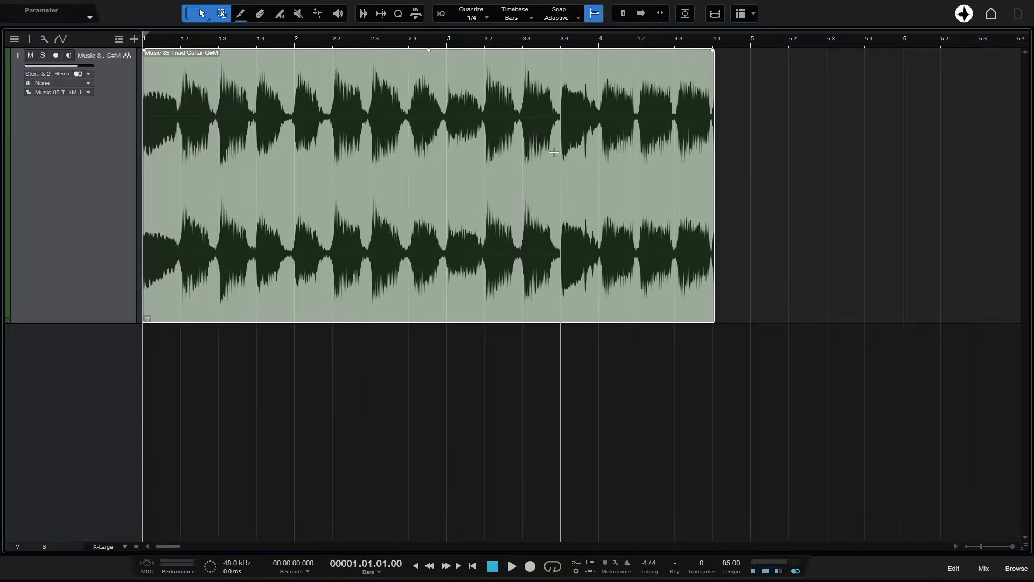
# Step: Set the quantize value to 1/8, extend the guitar event's end to bar 5 and deselect the event
pyautogui.click(476, 18)
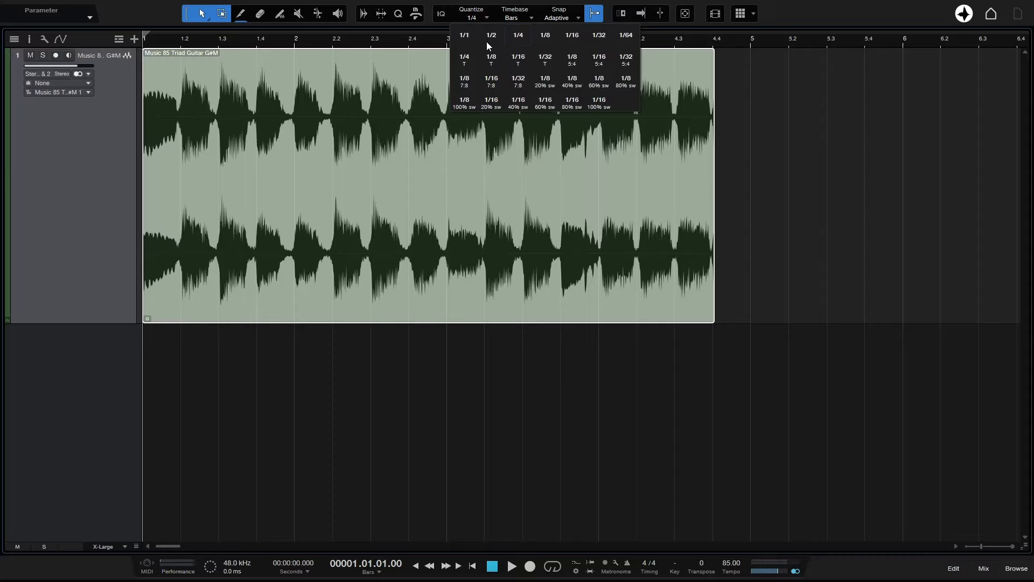
pyautogui.click(545, 36)
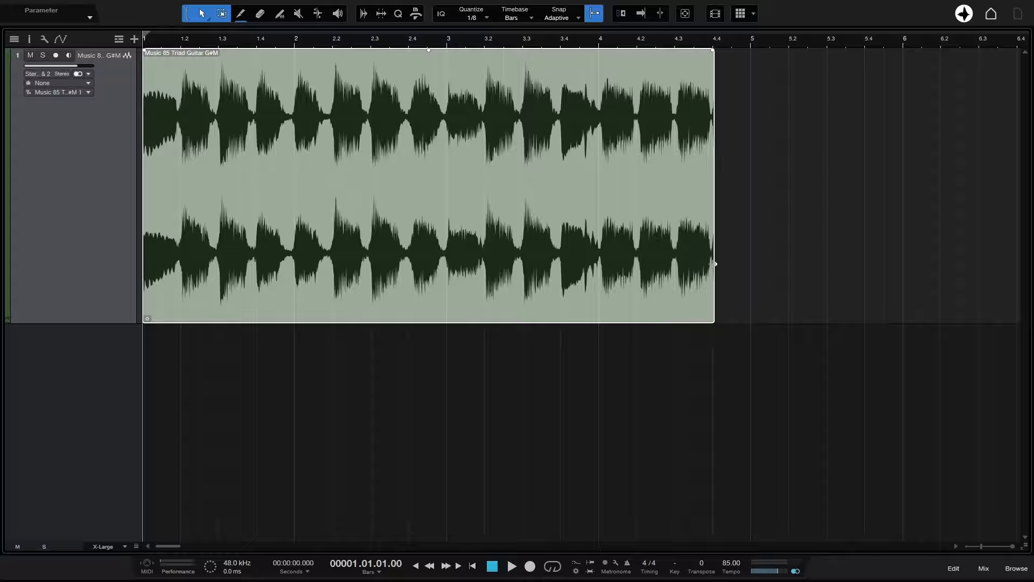
pyautogui.moveTo(715, 264); pyautogui.dragTo(750, 267)
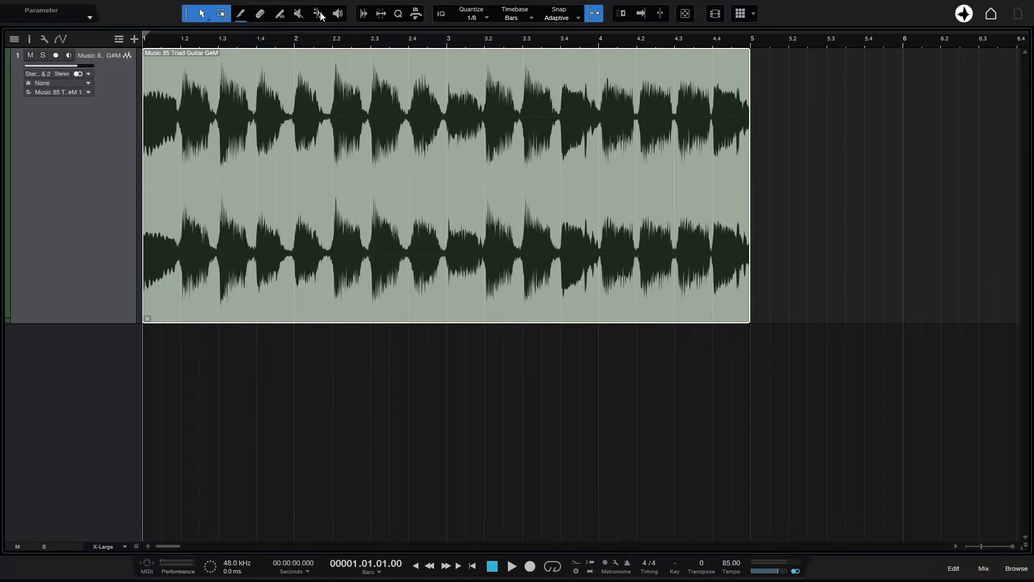
pyautogui.click(787, 166)
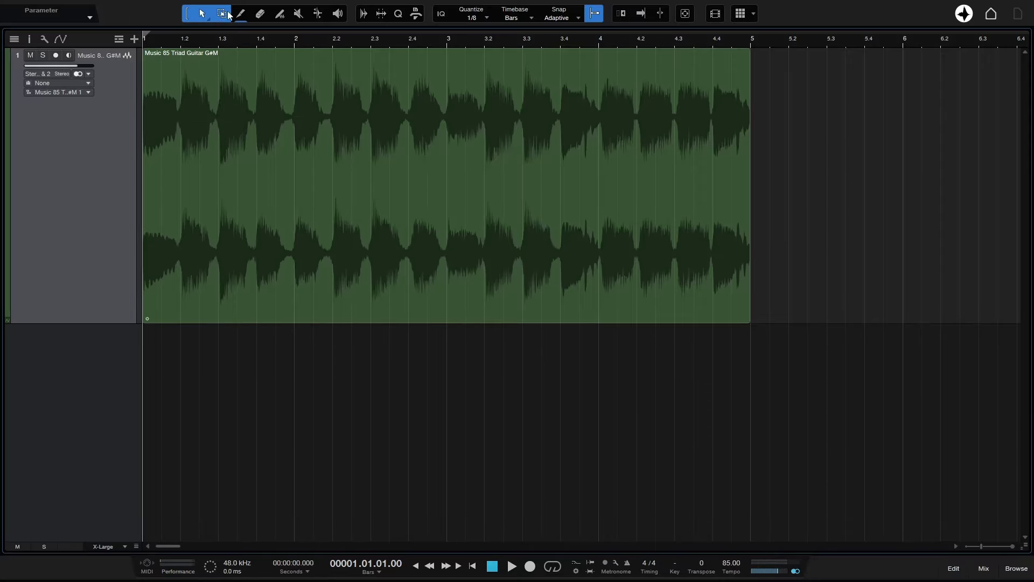
# Step: Set the quantize value to 1/4 and deselect the guitar event
pyautogui.click(474, 248)
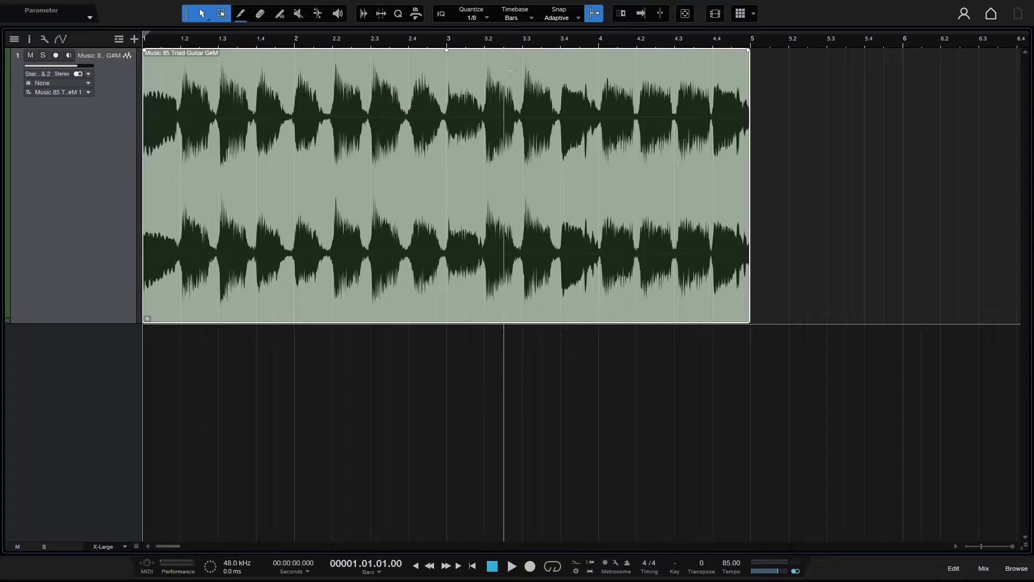
pyautogui.click(484, 14)
pyautogui.click(525, 35)
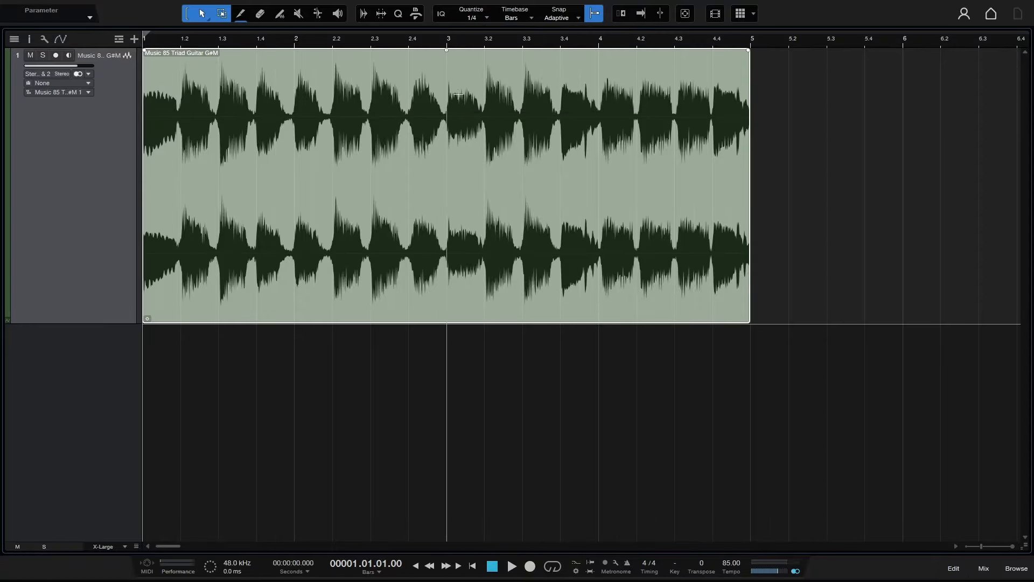
pyautogui.click(888, 140)
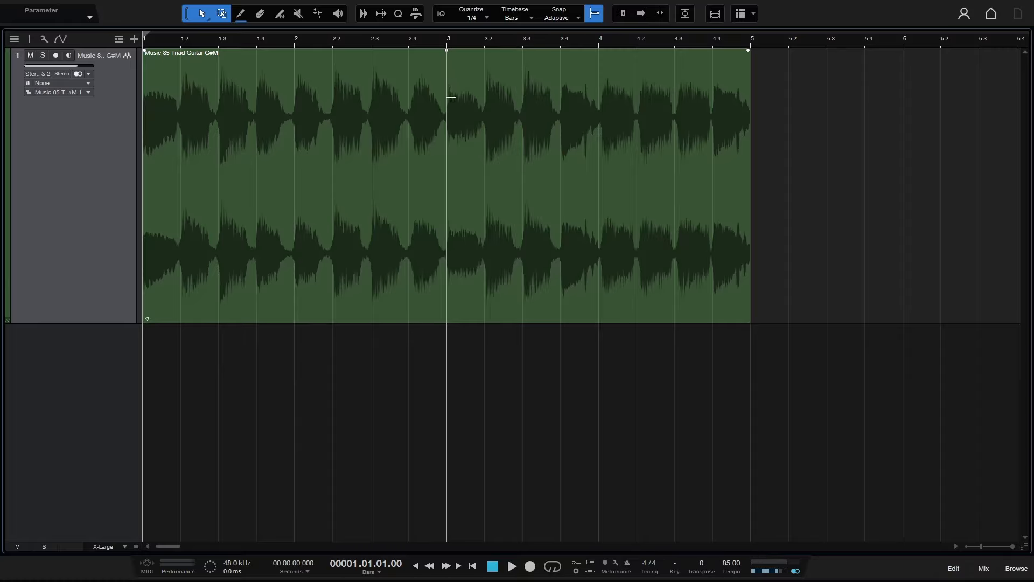
# Step: Select the range from bar 3 to bar 4 in the guitar event, delete it and undo the deletion
pyautogui.moveTo(448, 98); pyautogui.dragTo(591, 112)
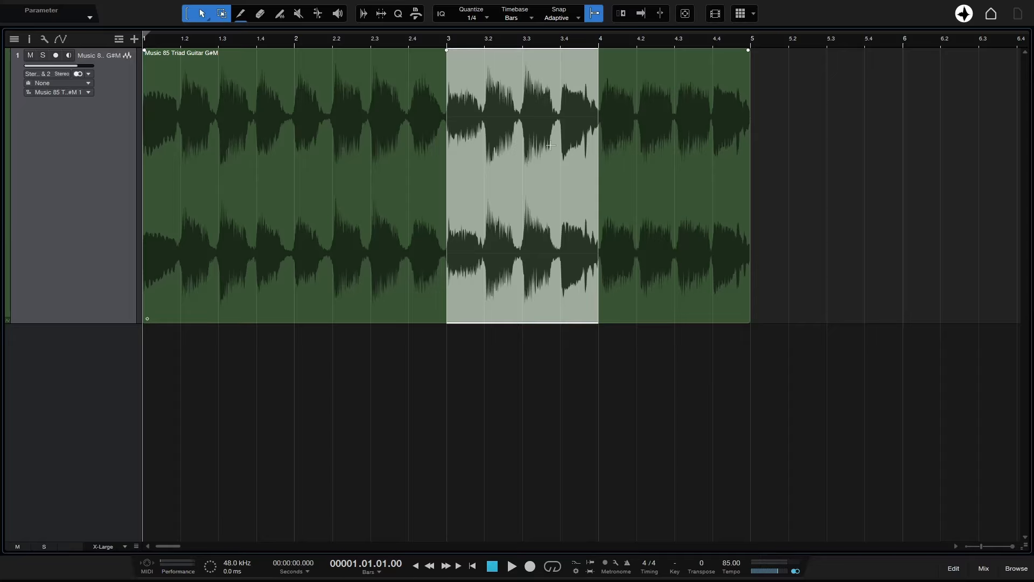
pyautogui.press('Delete')
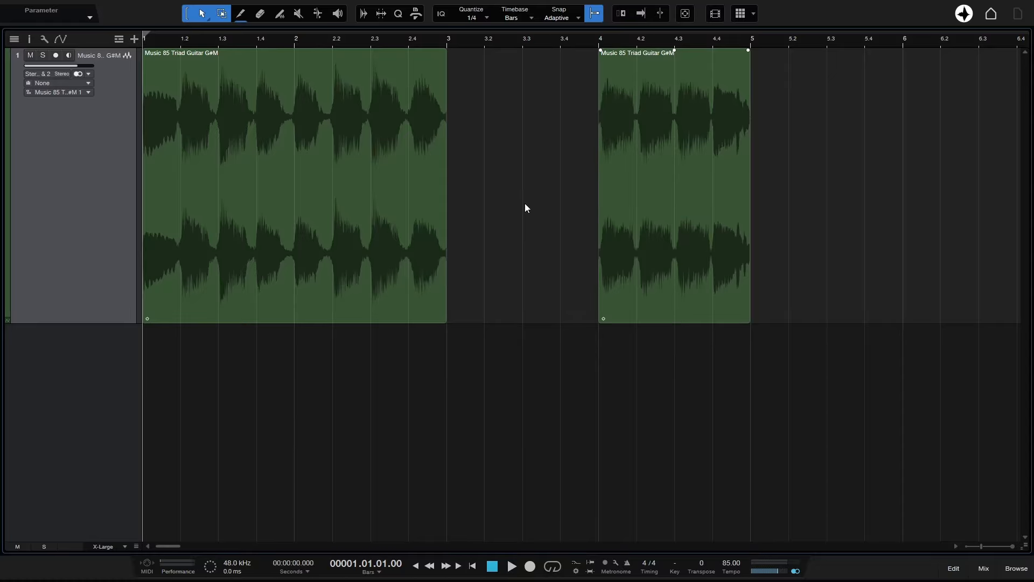
pyautogui.hotkey('ctrl', 'z')
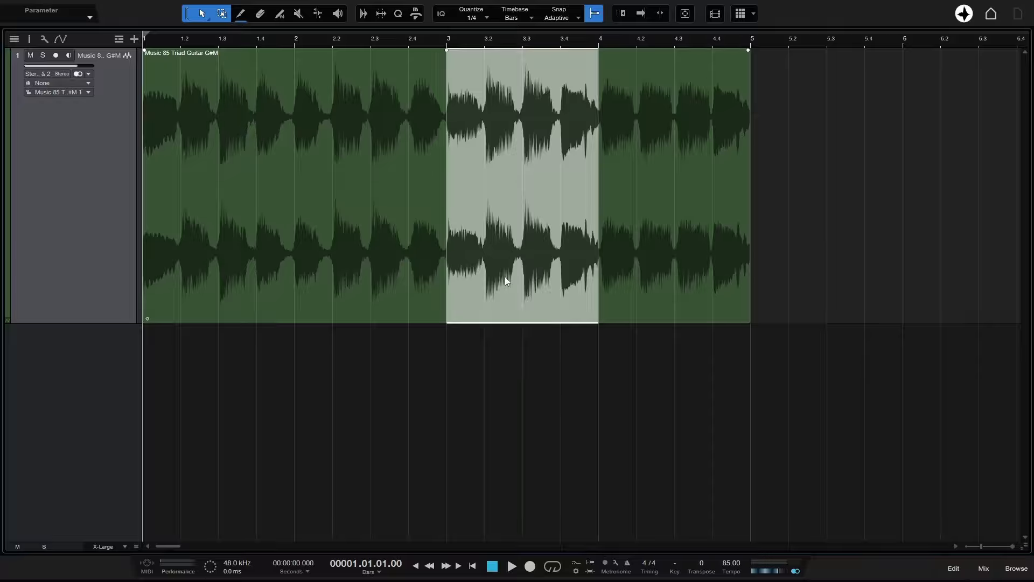
# Step: Move the selected one-bar range out of the guitar event to beat 5.2, and undo the move
pyautogui.moveTo(500, 289); pyautogui.dragTo(849, 288)
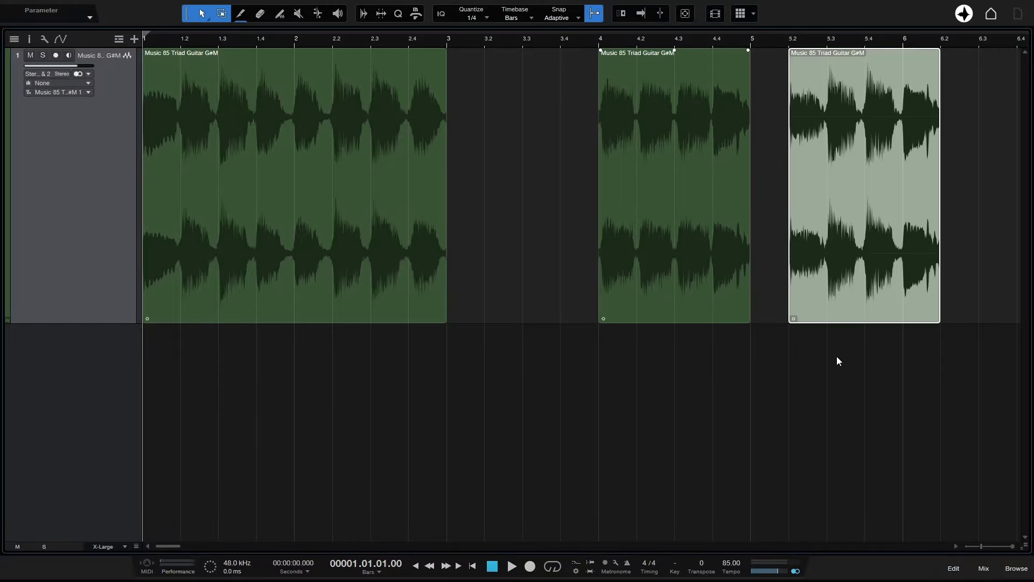
pyautogui.hotkey('ctrl', 'z')
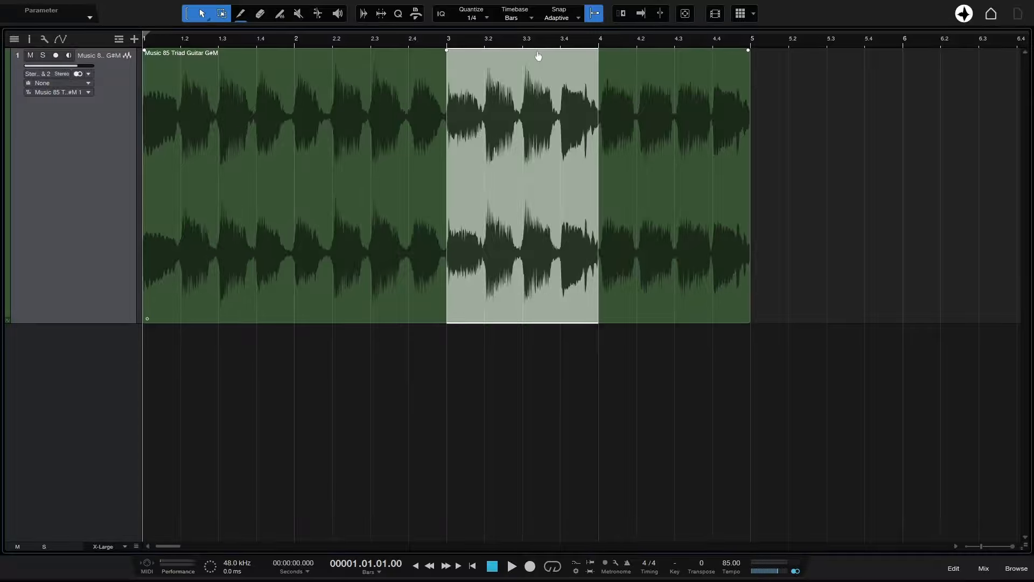
# Step: Lower the guitar event's gain slightly and raise it back to its original level
pyautogui.moveTo(539, 55)
pyautogui.mouseDown()
pyautogui.moveTo(539, 134)
pyautogui.moveTo(539, 59)
pyautogui.moveTo(540, 69)
pyautogui.mouseUp()
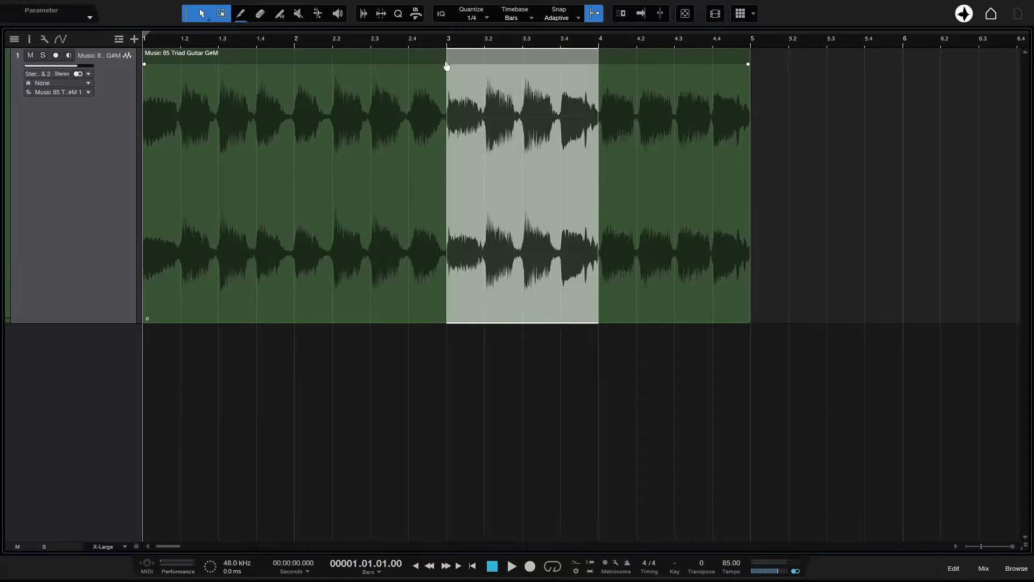
pyautogui.moveTo(448, 69); pyautogui.dragTo(449, 52)
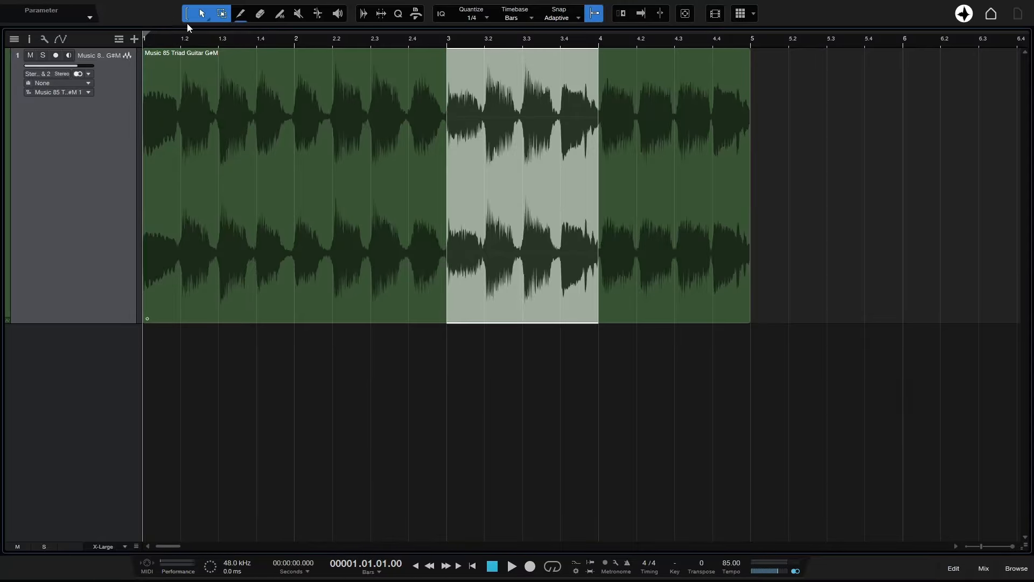
# Step: Select the range from bar 2 to beat 2.2 in the guitar event and move it between beats 5.3 and 5.4
pyautogui.moveTo(295, 107)
pyautogui.mouseDown()
pyautogui.moveTo(335, 132)
pyautogui.moveTo(322, 132)
pyautogui.mouseUp()
pyautogui.moveTo(318, 262); pyautogui.dragTo(874, 264)
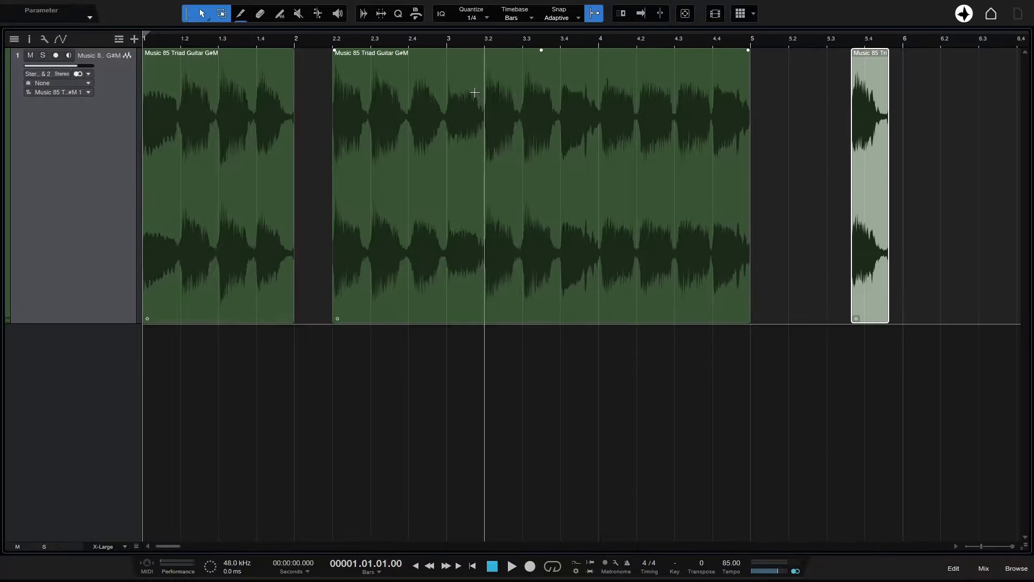
# Step: Delete the range from beat 3.2 to 3.3, undo both range edits and clear the selection
pyautogui.moveTo(484, 75); pyautogui.dragTo(514, 84)
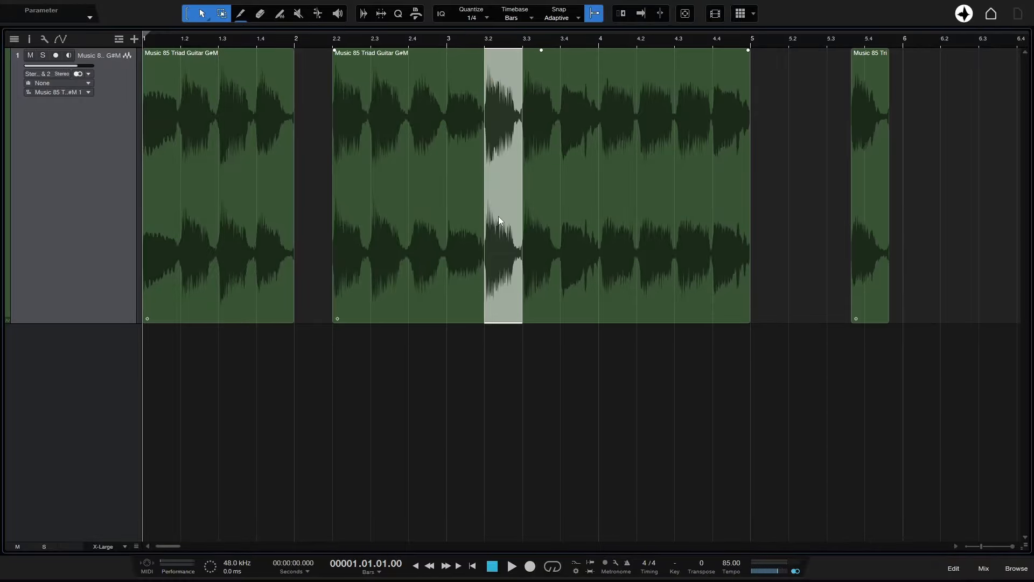
pyautogui.press('Delete')
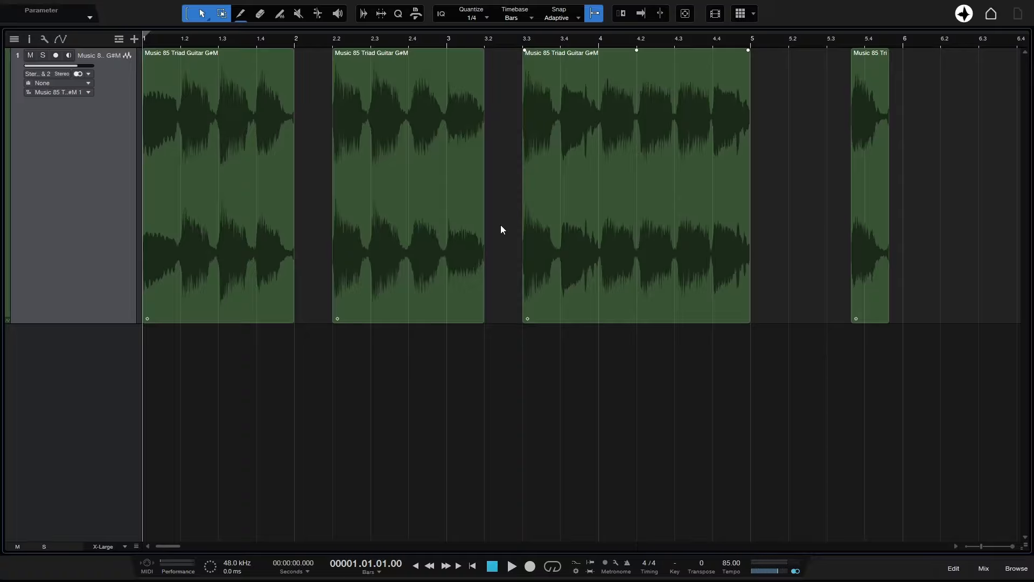
pyautogui.hotkey('ctrl', 'z')
pyautogui.hotkey('ctrl', 'z')
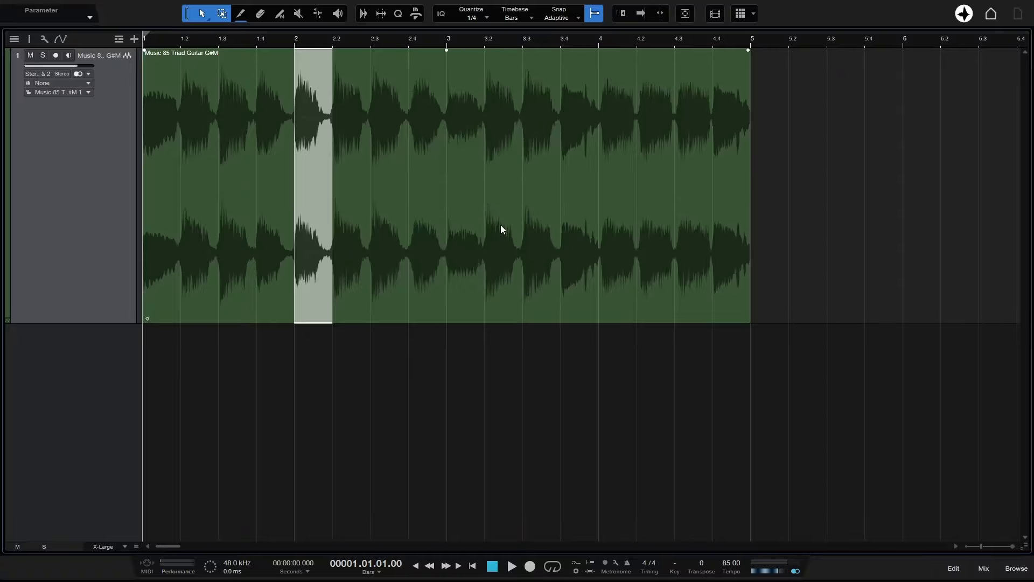
pyautogui.click(806, 264)
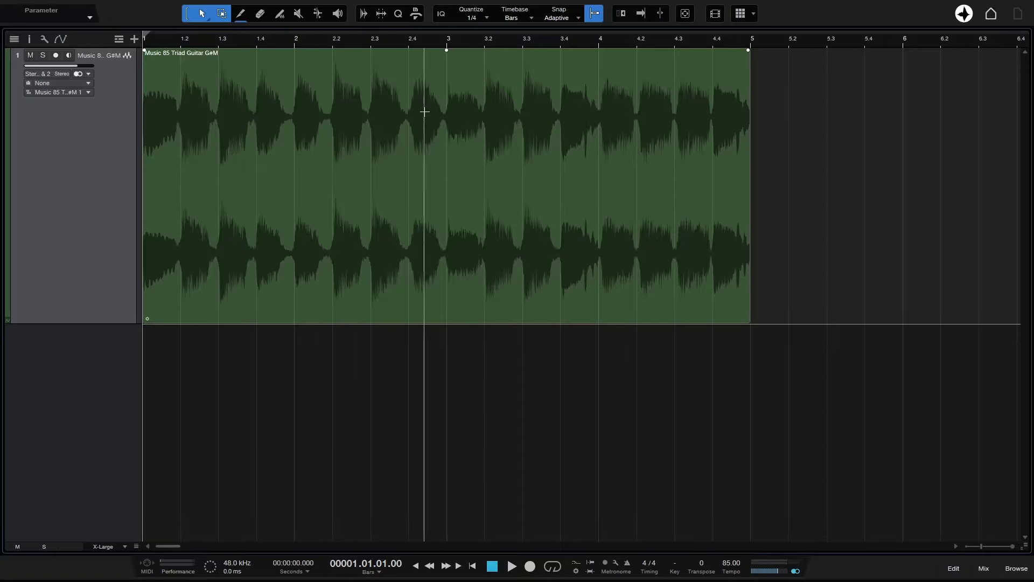
# Step: Select the range from beat 2.3 to 4.2, switch to selecting the whole guitar event, and deselect it
pyautogui.moveTo(371, 111); pyautogui.dragTo(637, 120)
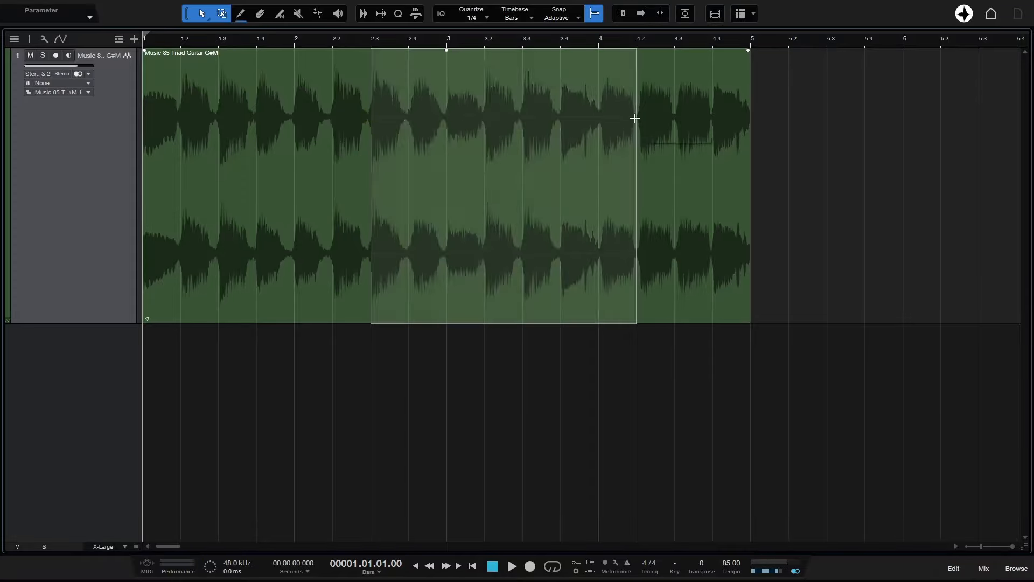
pyautogui.click(278, 277)
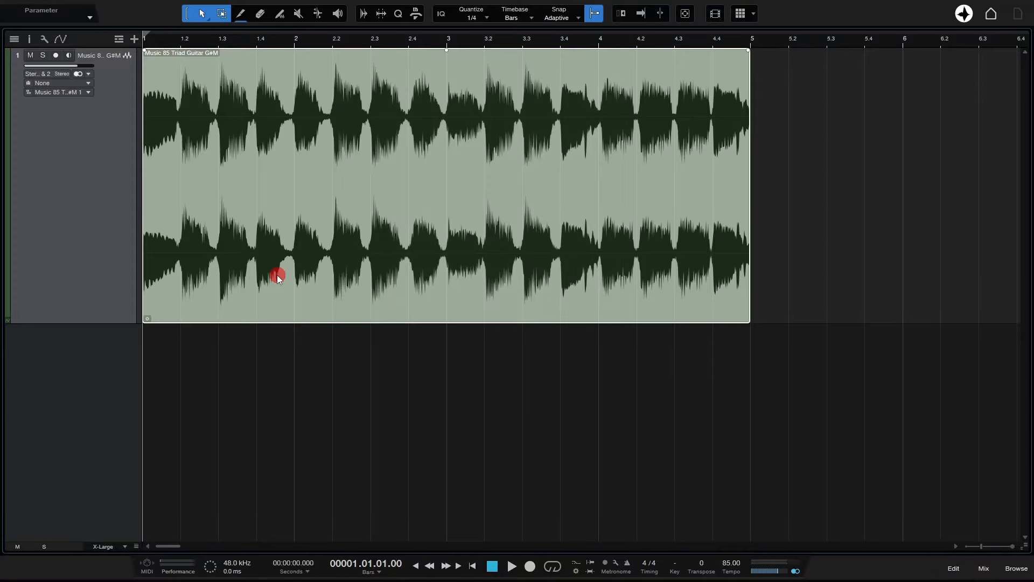
pyautogui.click(830, 288)
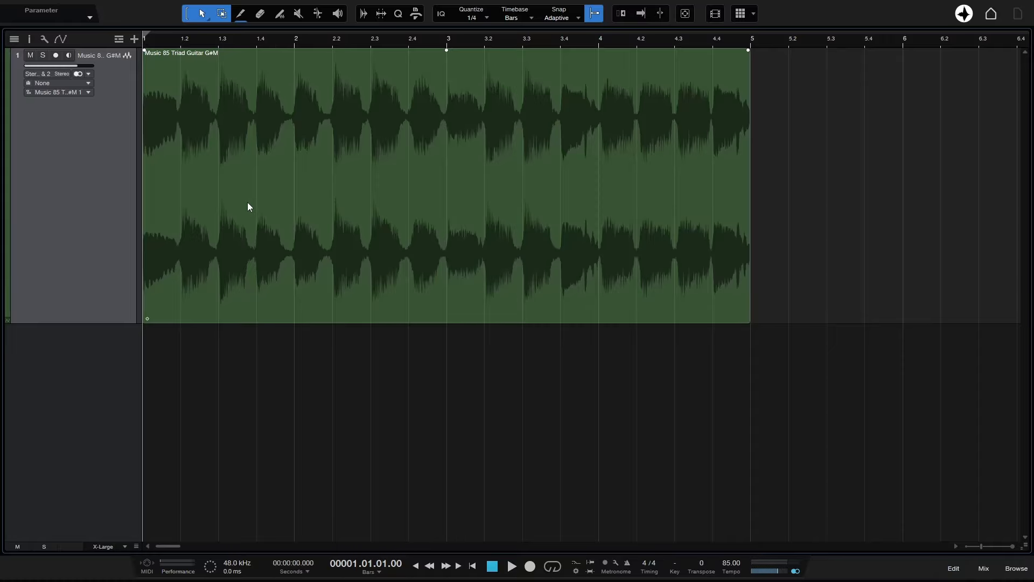
# Step: Unlink the Arrow and Range tools, select the whole guitar event with the Arrow tool and deselect it
pyautogui.click(187, 18)
pyautogui.click(285, 122)
pyautogui.click(823, 203)
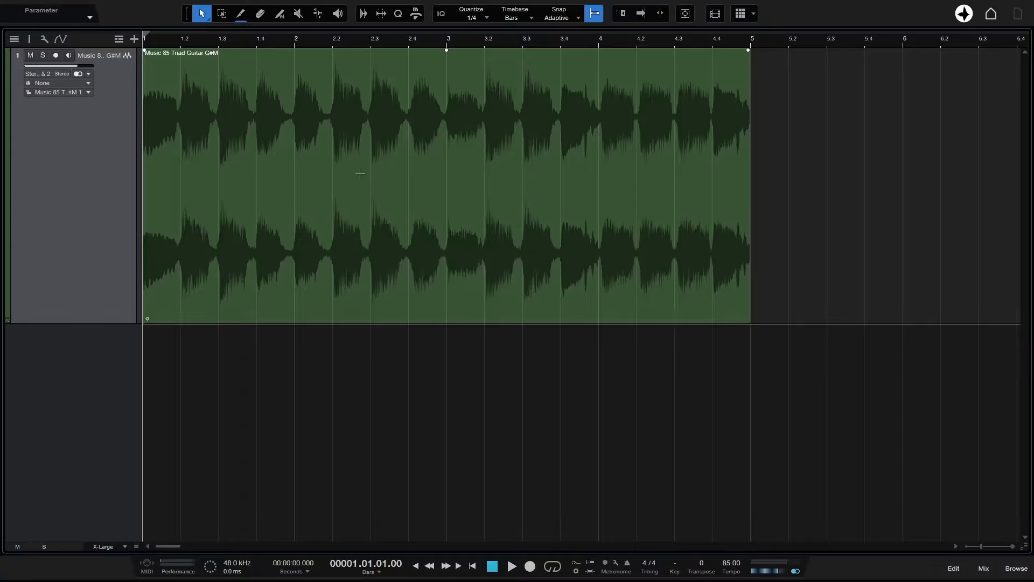
# Step: Select a short range starting at bar 2 with the Range tool and clear the range selection
pyautogui.press('2')
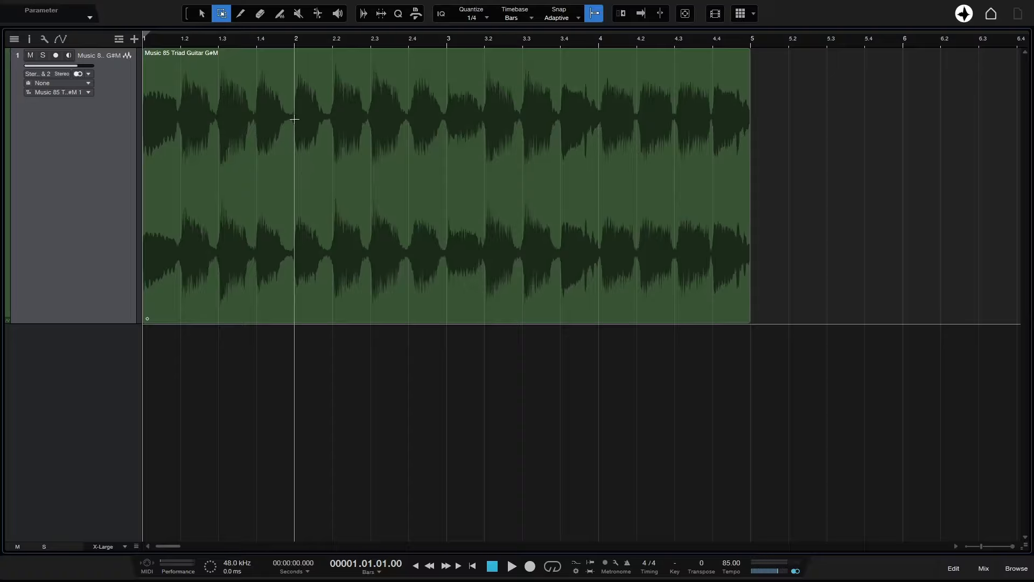
pyautogui.moveTo(294, 119); pyautogui.dragTo(346, 139)
pyautogui.click(794, 237)
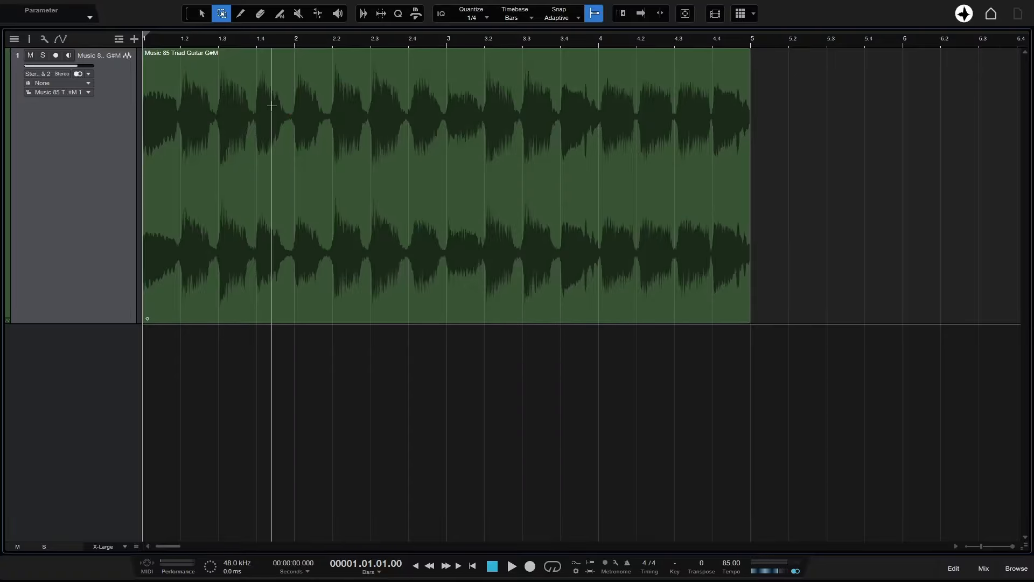
# Step: Split the guitar event at bars 2, 3 and 4 with the Split tool
pyautogui.press('3')
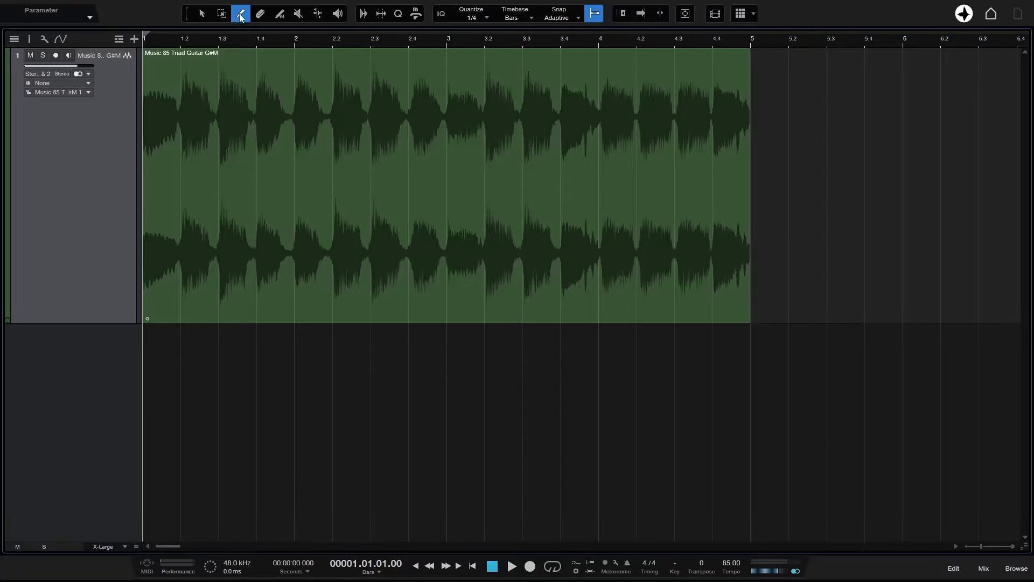
pyautogui.click(294, 173)
pyautogui.click(447, 182)
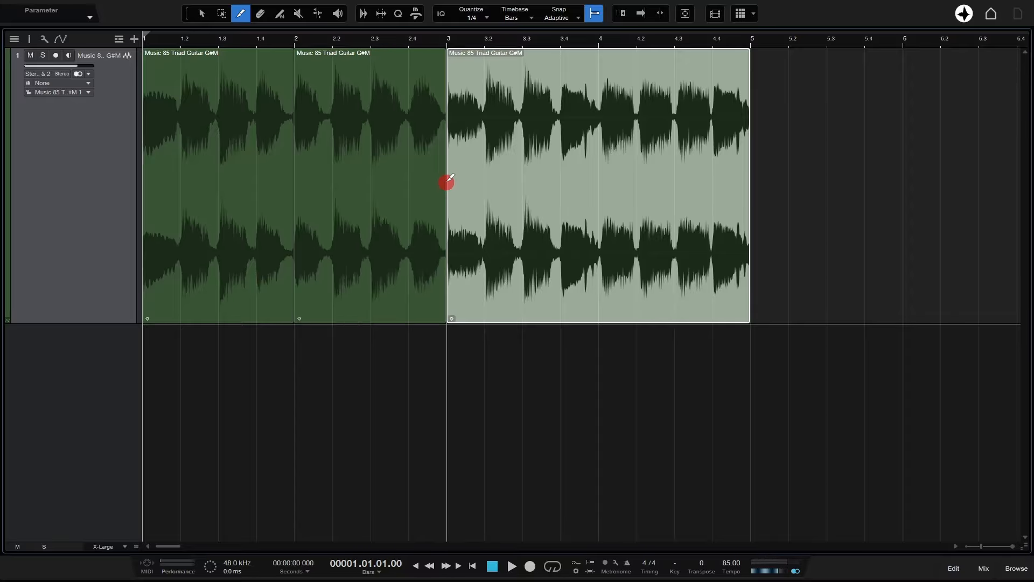
pyautogui.click(600, 182)
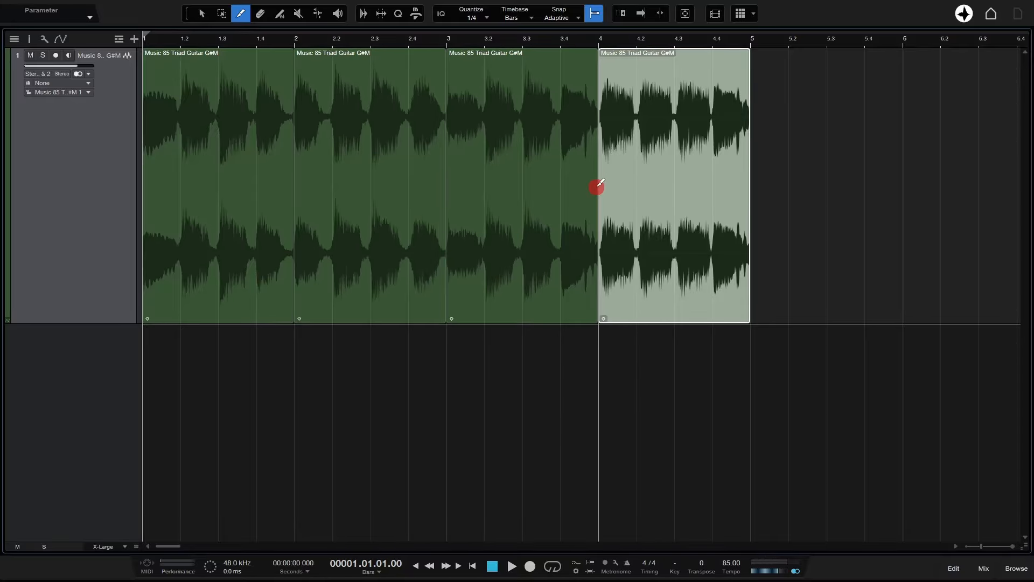
# Step: Select each of the four one-bar guitar segments in turn with the Arrow tool, ending on the bar 3 segment
pyautogui.press('1')
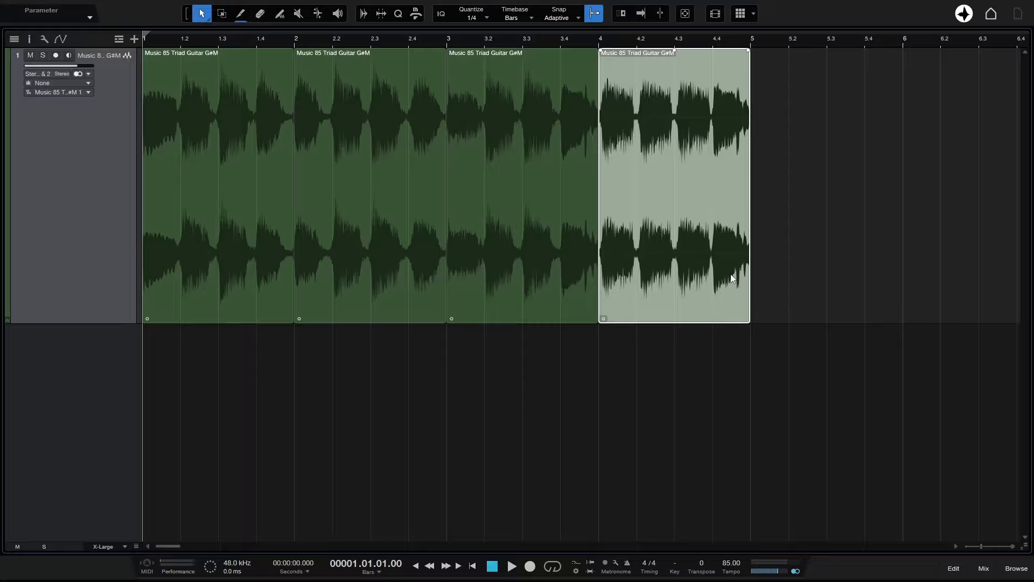
pyautogui.click(528, 288)
pyautogui.click(349, 278)
pyautogui.click(239, 276)
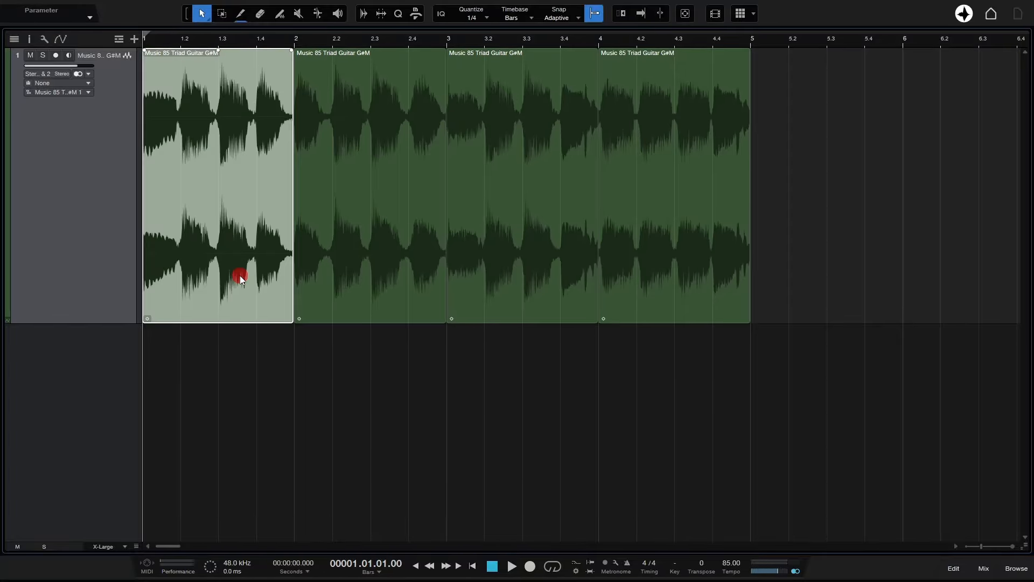
pyautogui.click(355, 279)
pyautogui.click(498, 278)
pyautogui.click(662, 280)
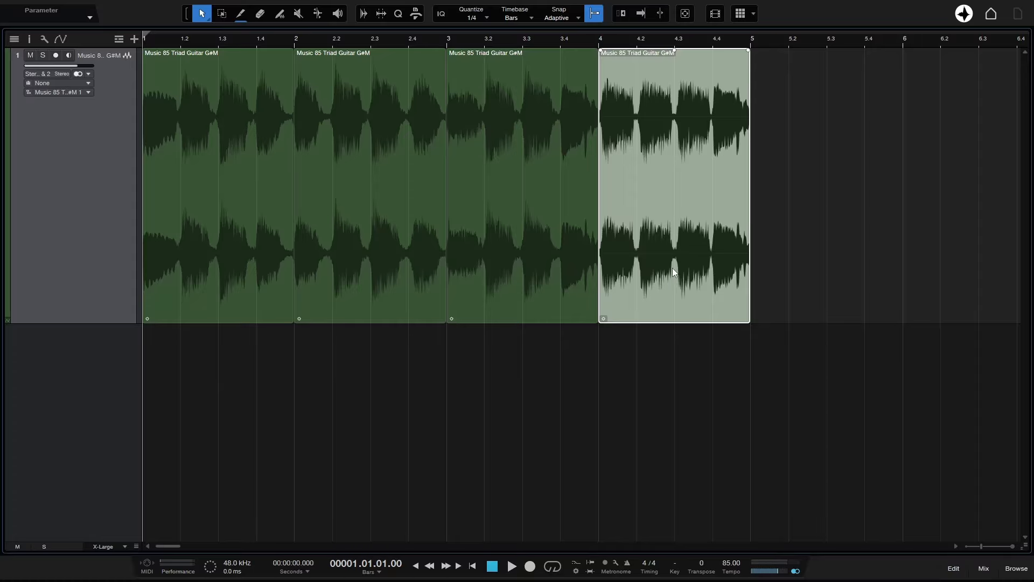
pyautogui.click(530, 257)
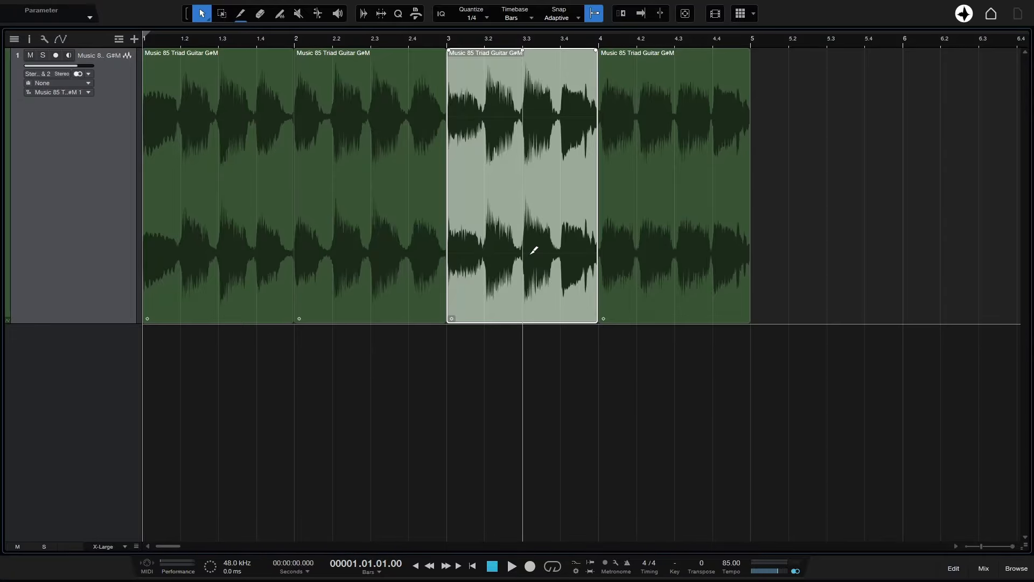
# Step: Undo the splits at bars 2, 3 and 4
pyautogui.hotkey('ctrl', 'z')
pyautogui.hotkey('ctrl', 'z')
pyautogui.hotkey('ctrl', 'z')
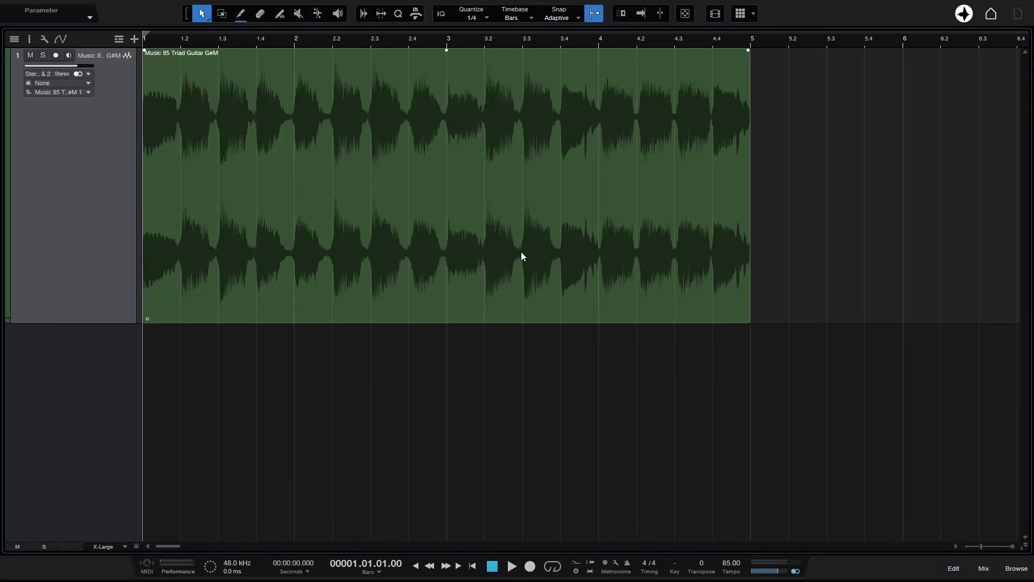
# Step: Activate the Split tool and turn snapping off
pyautogui.press('5')
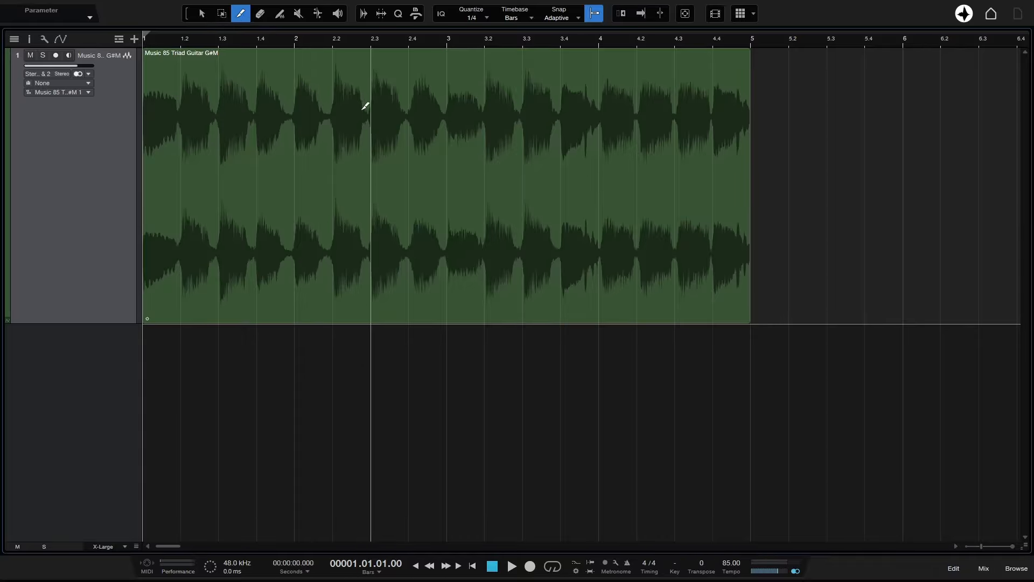
pyautogui.click(593, 14)
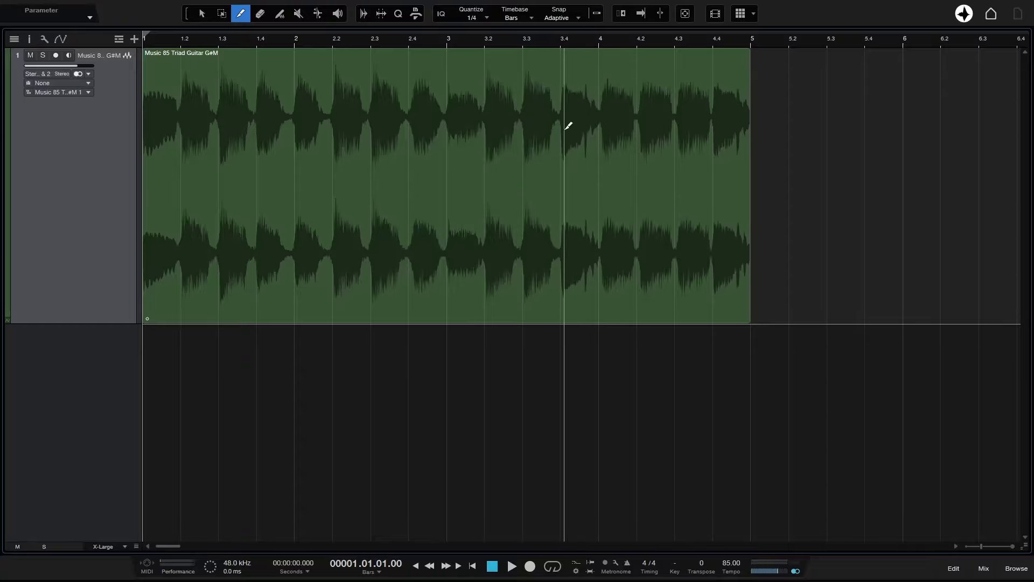
# Step: Split the guitar event off the grid shortly after 3.3, 3.4 and bar 4, and undo the three splits
pyautogui.click(540, 130)
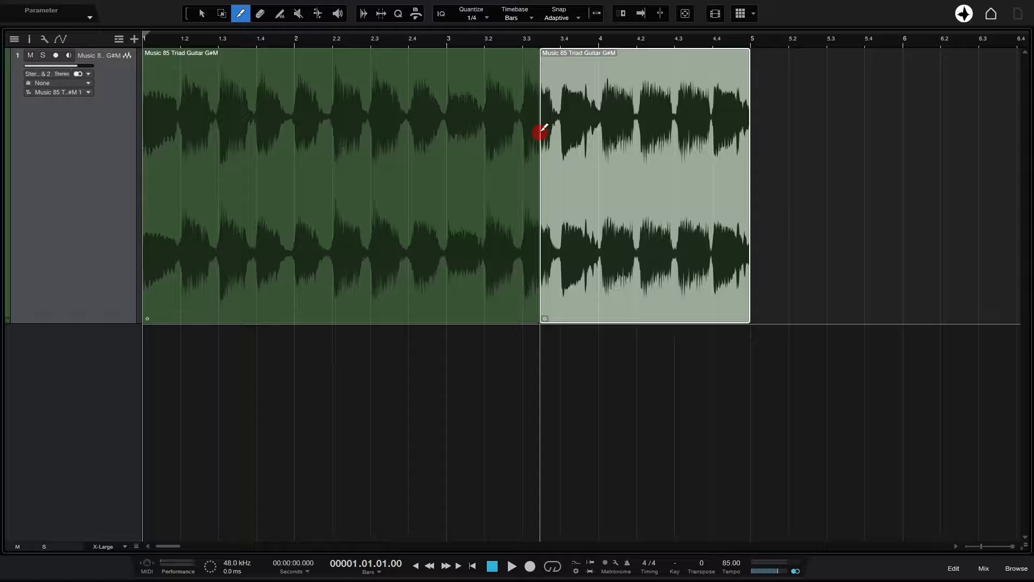
pyautogui.click(581, 133)
pyautogui.click(622, 149)
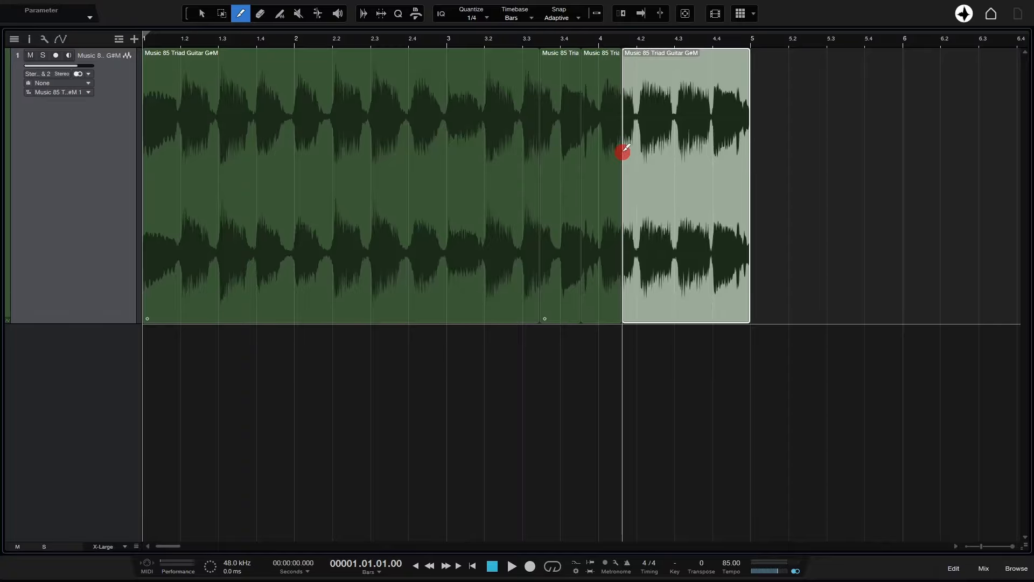
pyautogui.hotkey('ctrl', 'z')
pyautogui.hotkey('ctrl', 'z')
pyautogui.hotkey('ctrl', 'z')
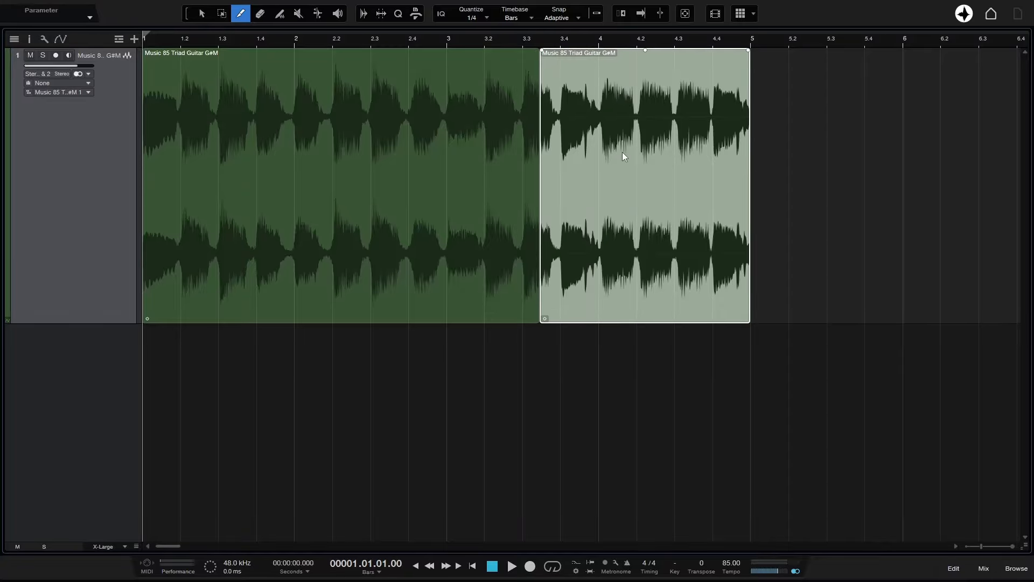
# Step: Erase the whole guitar event with the Eraser tool and undo the erasure
pyautogui.press('4')
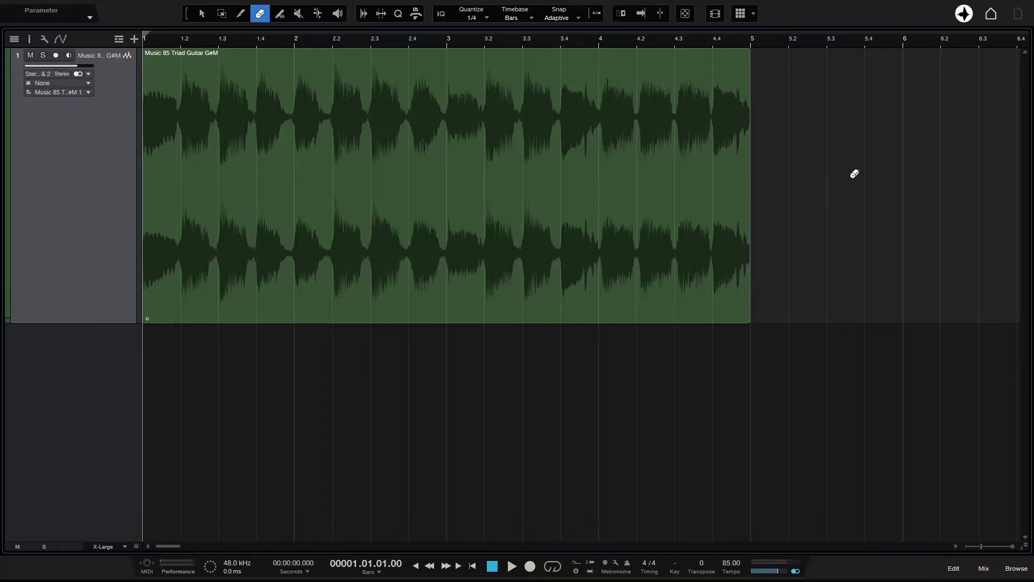
pyautogui.click(502, 180)
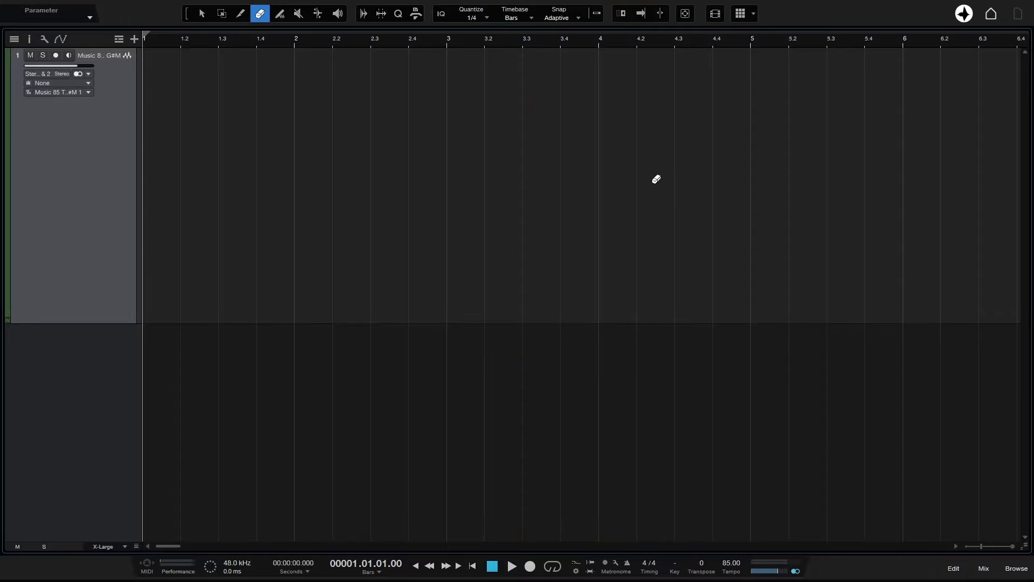
pyautogui.hotkey('ctrl', 'z')
# Step: Activate the Paint tool with the Freehand shape
pyautogui.press('5')
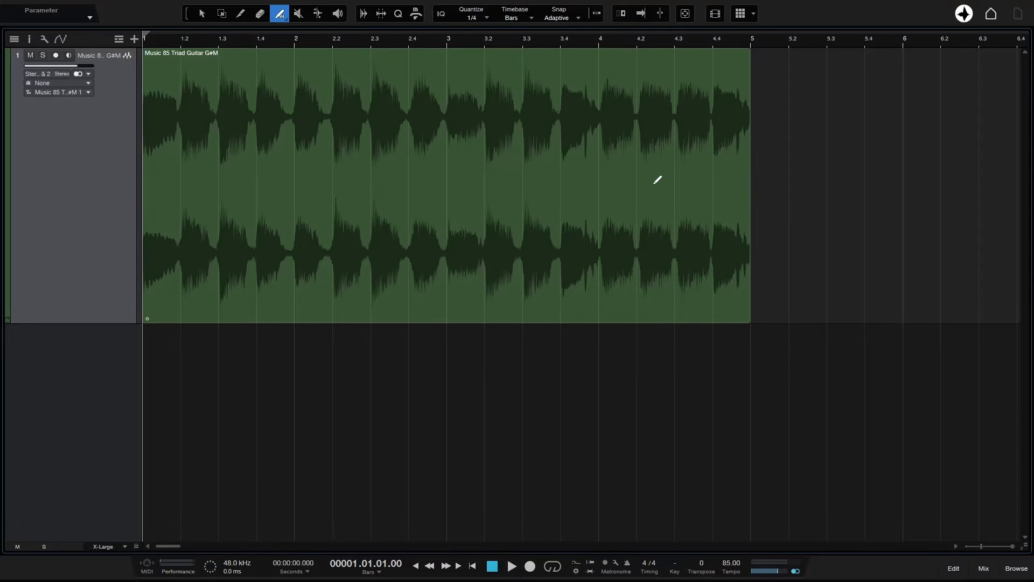
pyautogui.click(283, 20)
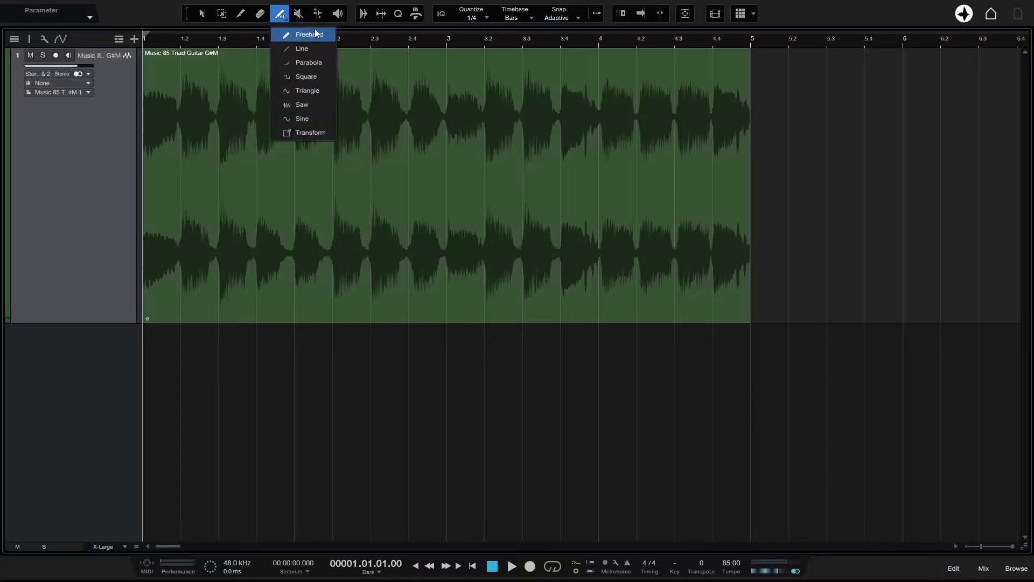
pyautogui.click(306, 36)
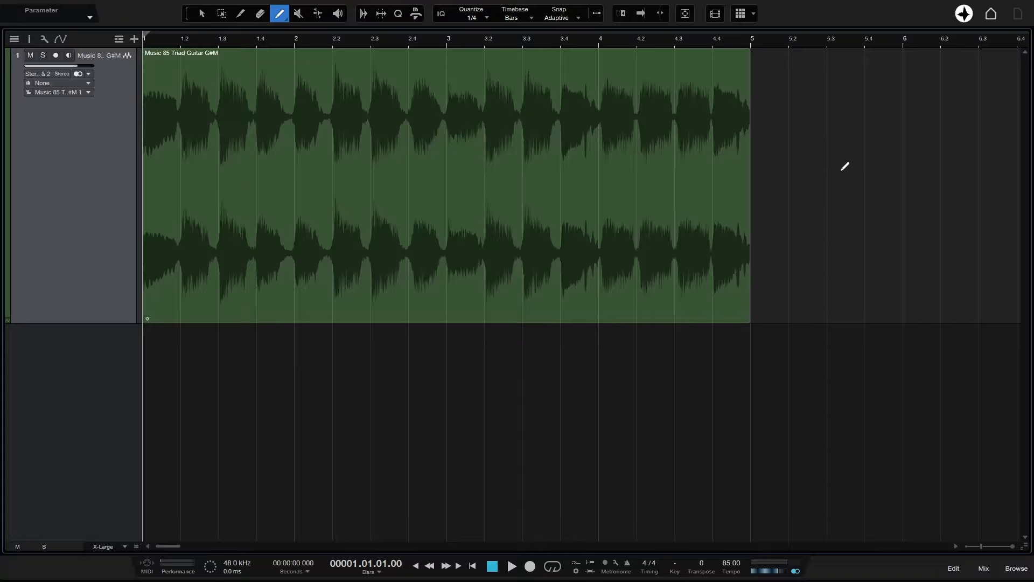
# Step: Paint an empty event from about beat 5.3 to just past 6.2 on the guitar track and delete it
pyautogui.moveTo(823, 184); pyautogui.dragTo(969, 191)
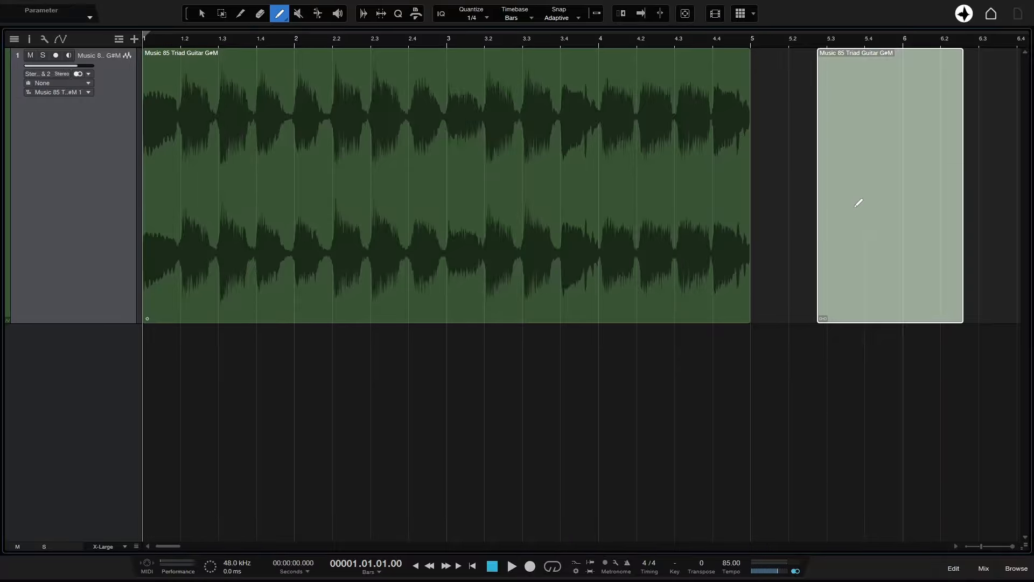
pyautogui.press('Delete')
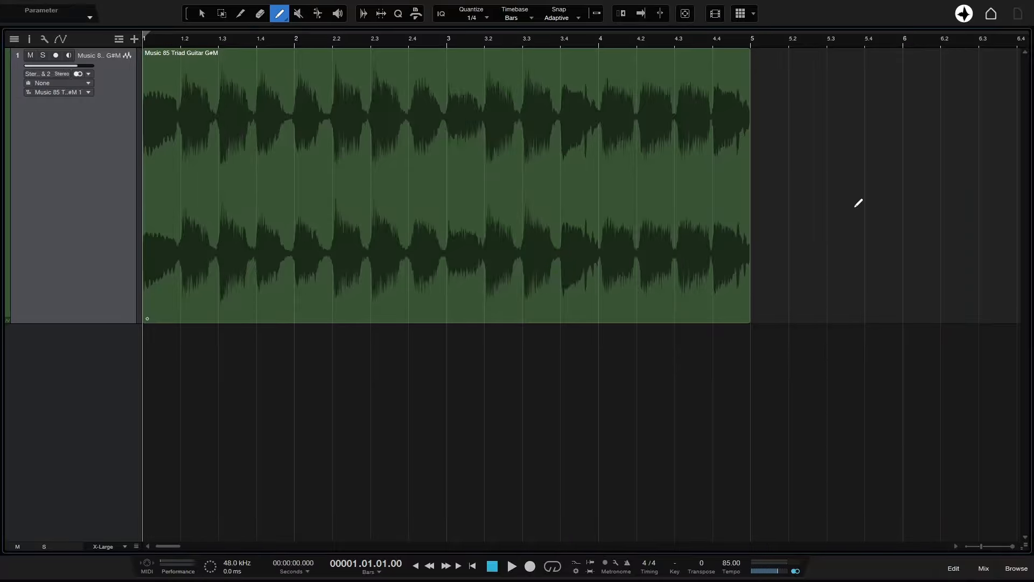
# Step: Show the guitar track's automation lanes and enlarge the Pan L/R lane's height
pyautogui.click(6, 323)
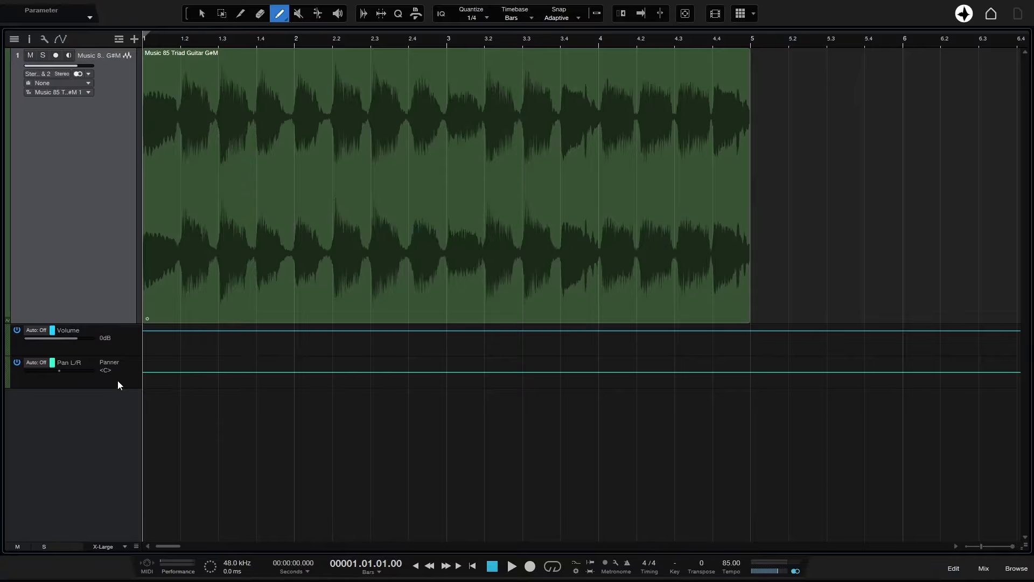
pyautogui.moveTo(108, 388); pyautogui.dragTo(104, 472)
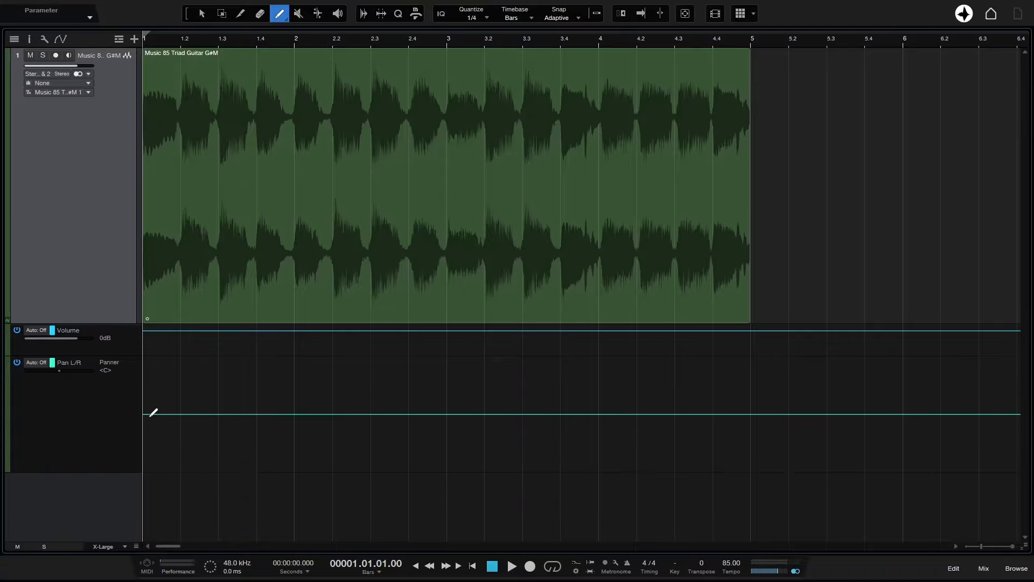
# Step: Try a freehand wave-shaped pan curve from bar 1 to just past bar 5, playing it back before undoing it
pyautogui.moveTo(149, 413)
pyautogui.mouseDown()
pyautogui.moveTo(233, 379)
pyautogui.moveTo(270, 420)
pyautogui.moveTo(346, 437)
pyautogui.moveTo(396, 393)
pyautogui.moveTo(491, 399)
pyautogui.moveTo(542, 447)
pyautogui.moveTo(647, 389)
pyautogui.moveTo(711, 381)
pyautogui.moveTo(774, 425)
pyautogui.mouseUp()
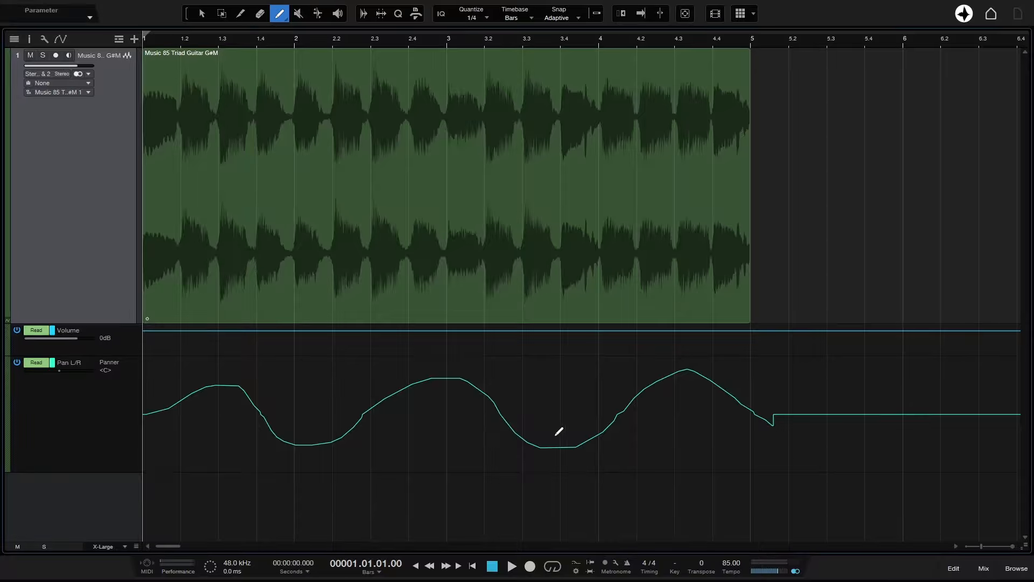
pyautogui.press('space')
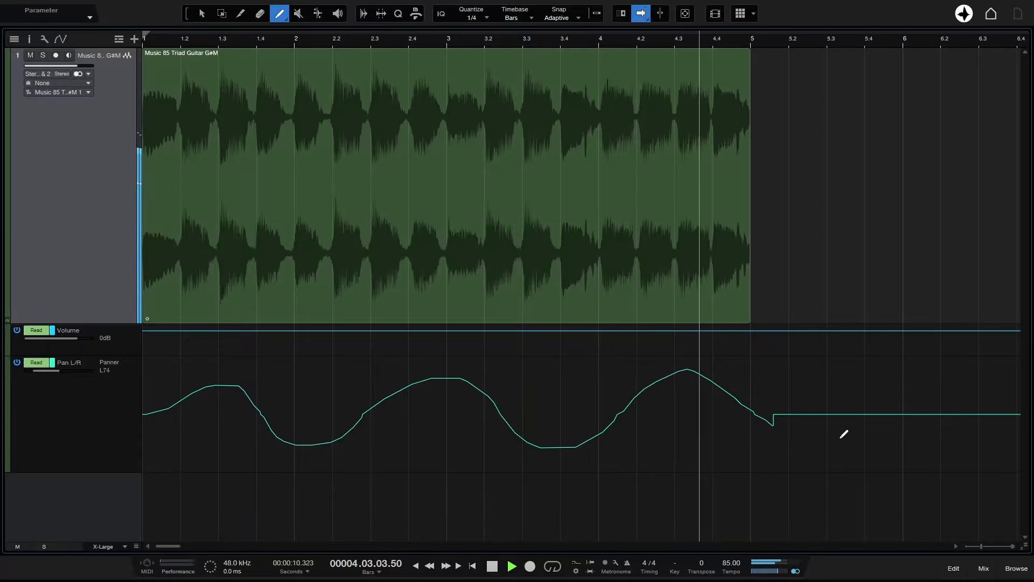
pyautogui.press('space')
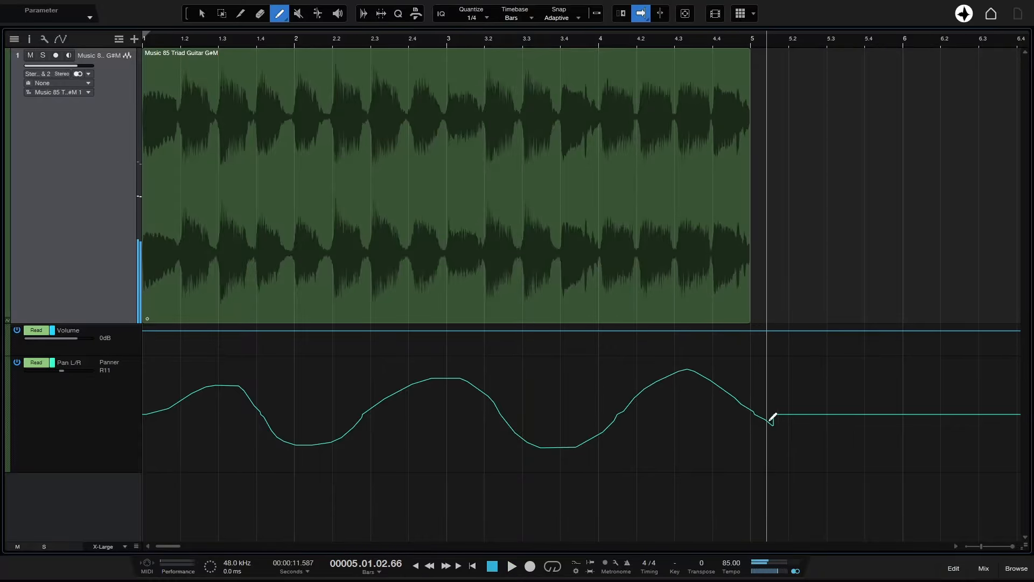
pyautogui.hotkey('ctrl', 'z')
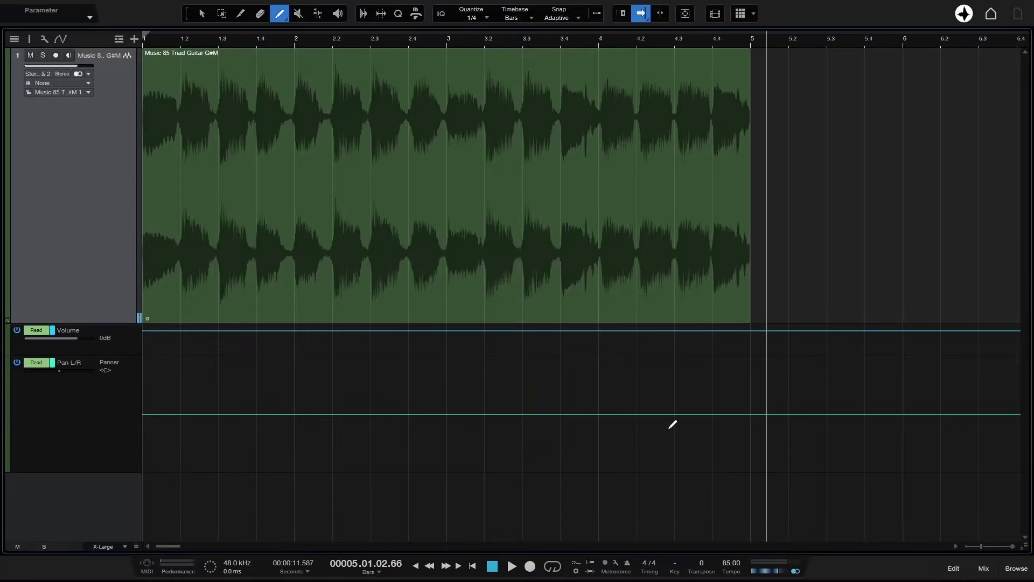
# Step: Paint a full-height square-wave pan curve from bar 1 to bar 5 with snapping on and Quantize set to 1/2
pyautogui.click(286, 21)
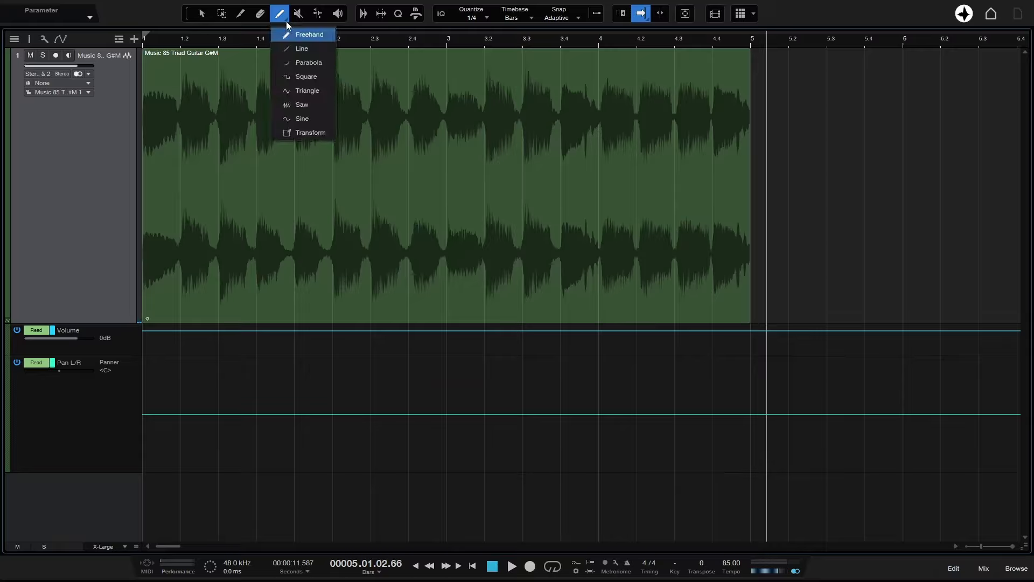
pyautogui.click(305, 78)
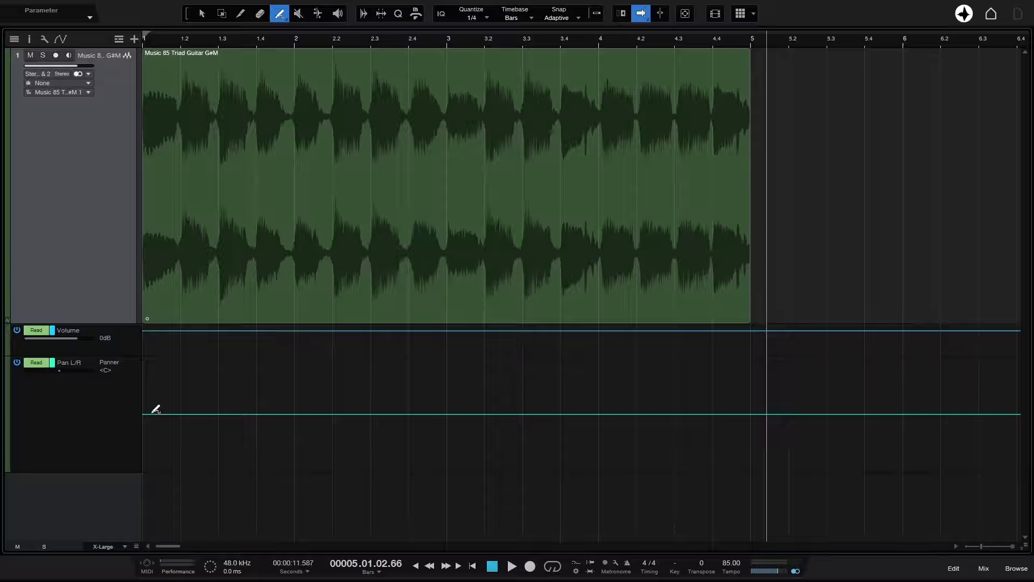
pyautogui.click(594, 18)
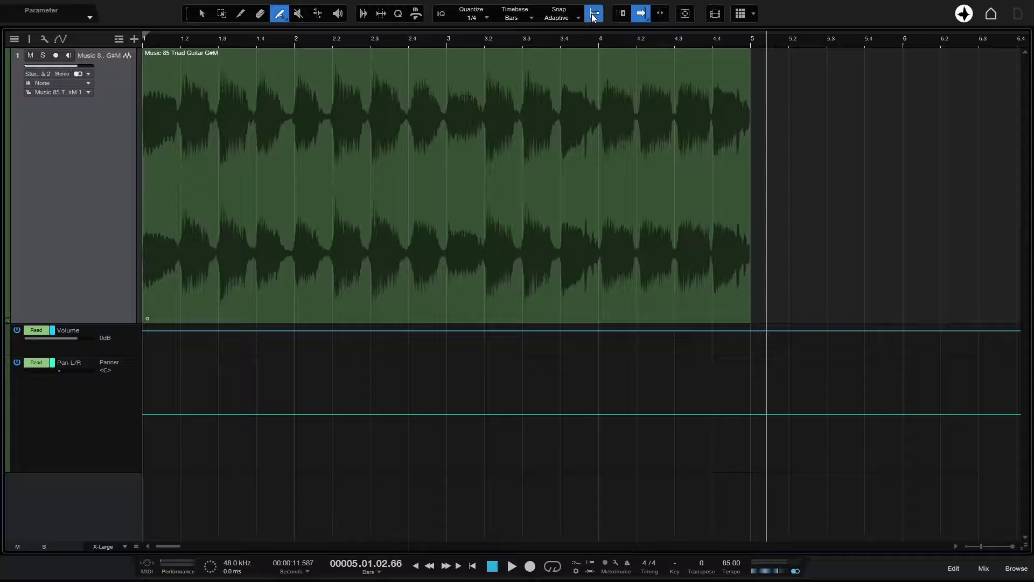
pyautogui.click(481, 18)
pyautogui.click(492, 37)
pyautogui.moveTo(153, 411)
pyautogui.mouseDown()
pyautogui.moveTo(362, 364)
pyautogui.moveTo(733, 358)
pyautogui.mouseUp()
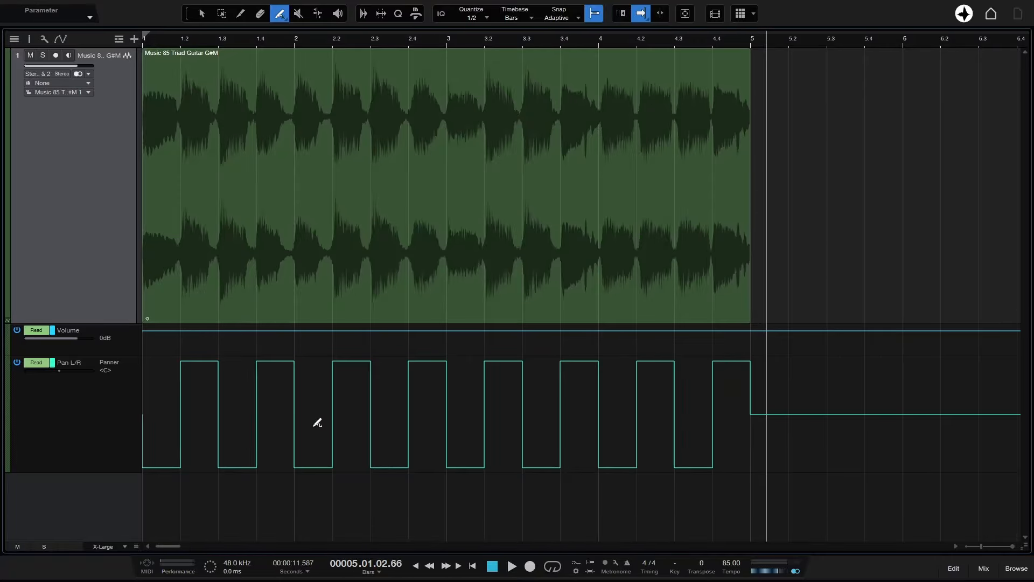
# Step: Play back the square-wave panning from the start of the song and undo the painted curve
pyautogui.press('Home')
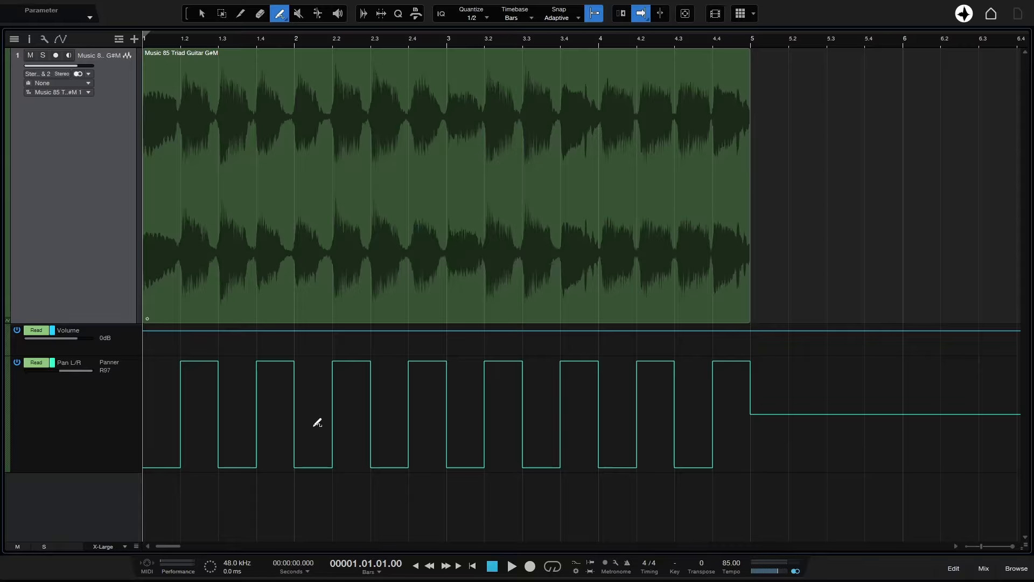
pyautogui.press('space')
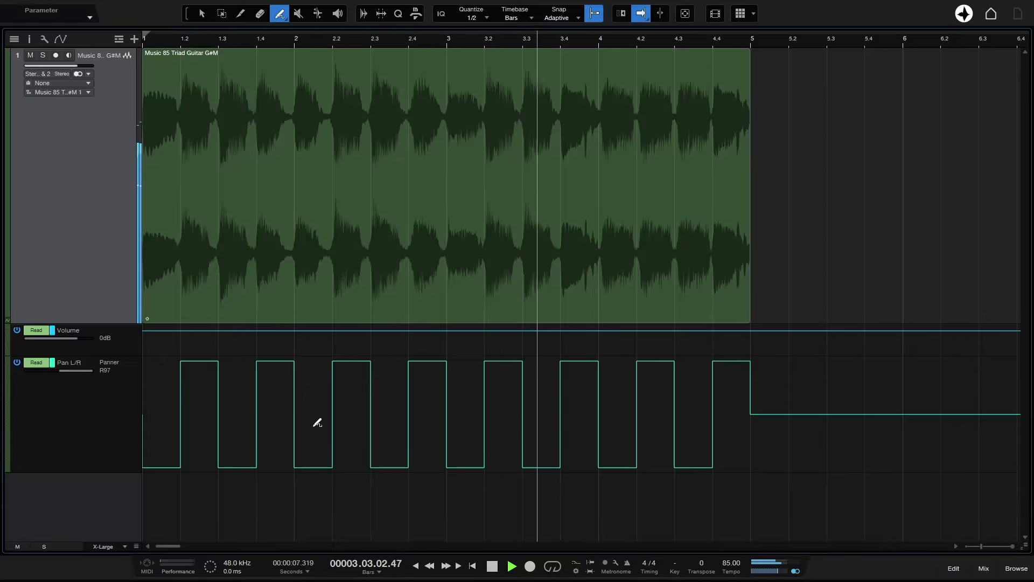
pyautogui.press('space')
pyautogui.hotkey('ctrl', 'z')
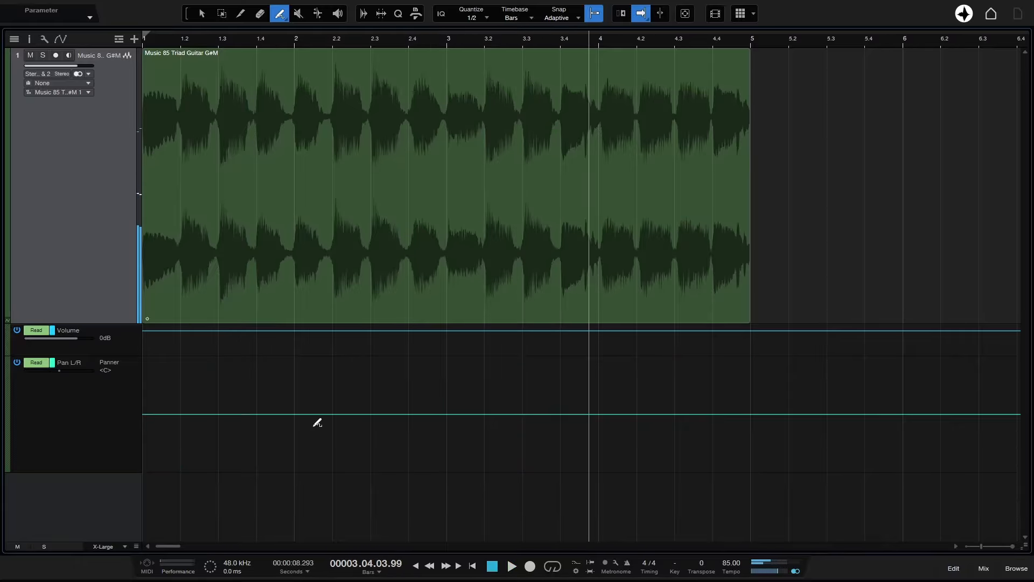
# Step: Paint a nearly full-height sine-wave curve on the Pan L/R lane from bar 1 to bar 5
pyautogui.click(286, 22)
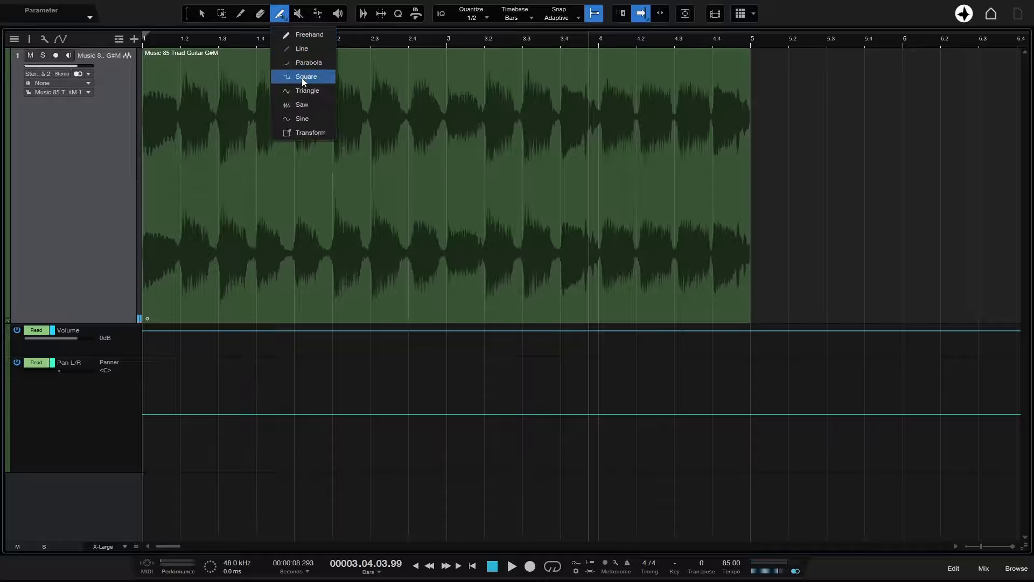
pyautogui.click(309, 116)
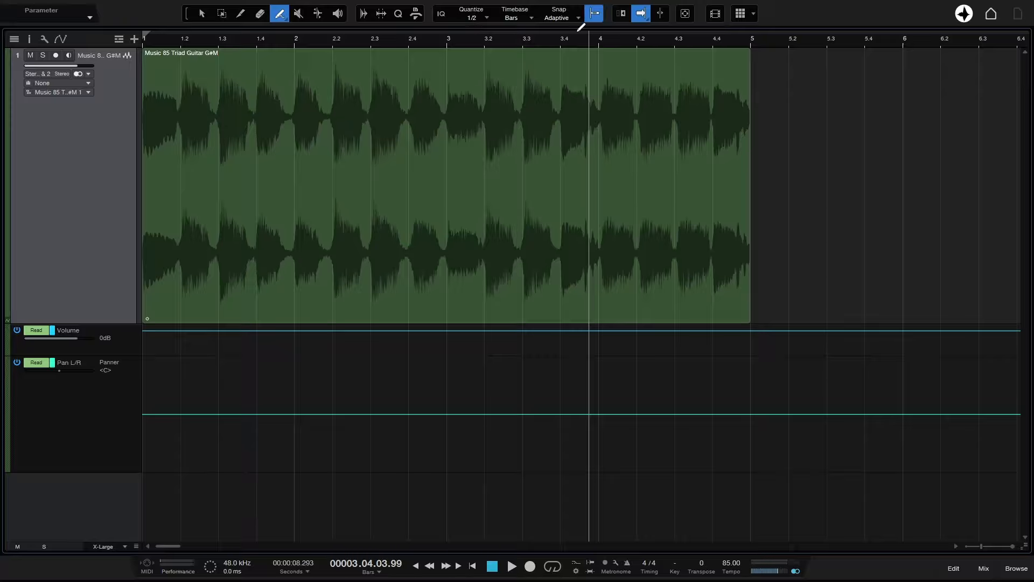
pyautogui.moveTo(152, 413)
pyautogui.mouseDown()
pyautogui.moveTo(264, 386)
pyautogui.moveTo(291, 374)
pyautogui.moveTo(293, 358)
pyautogui.moveTo(293, 399)
pyautogui.moveTo(291, 353)
pyautogui.moveTo(292, 397)
pyautogui.moveTo(349, 398)
pyautogui.moveTo(547, 390)
pyautogui.moveTo(725, 354)
pyautogui.mouseUp()
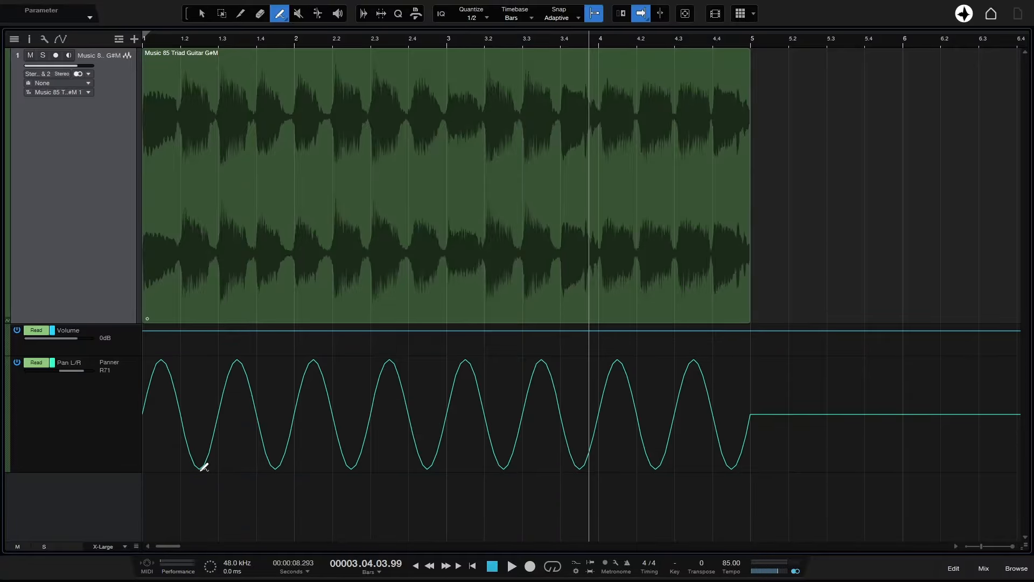
# Step: Play back the sine-wave panning from the start of the song and undo the painted curve
pyautogui.press('Return')
pyautogui.press('space')
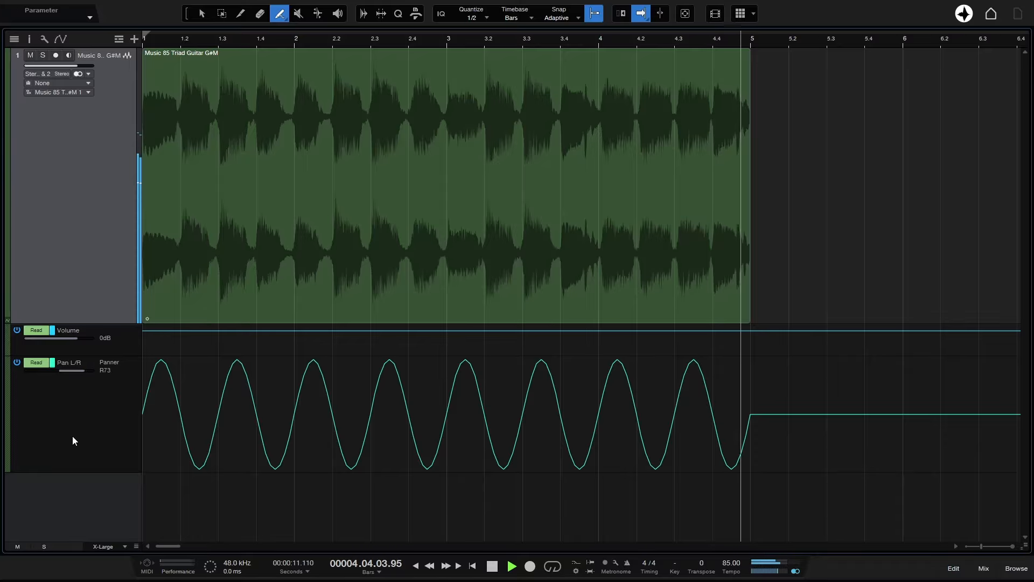
pyautogui.press('space')
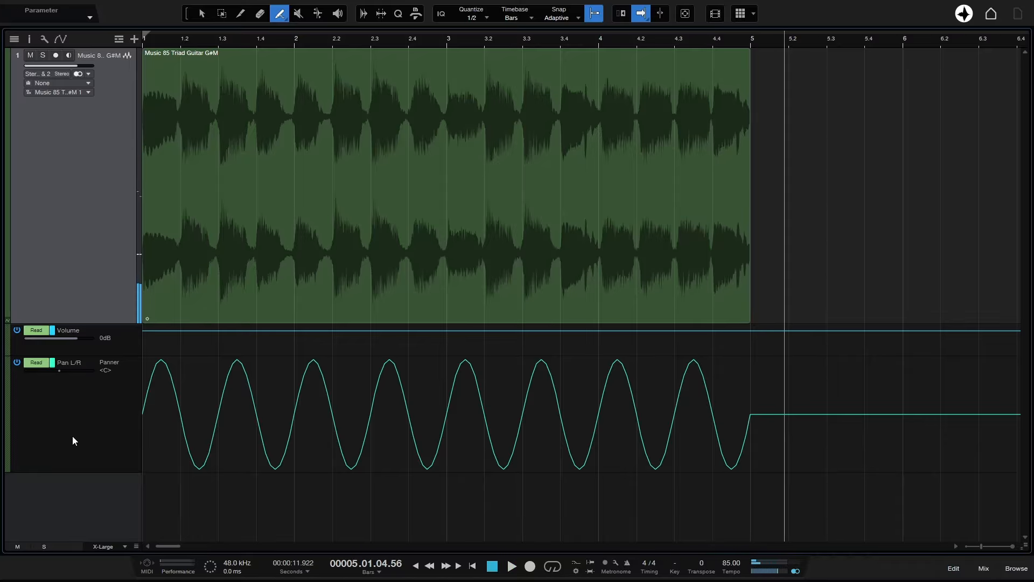
pyautogui.hotkey('ctrl', 'z')
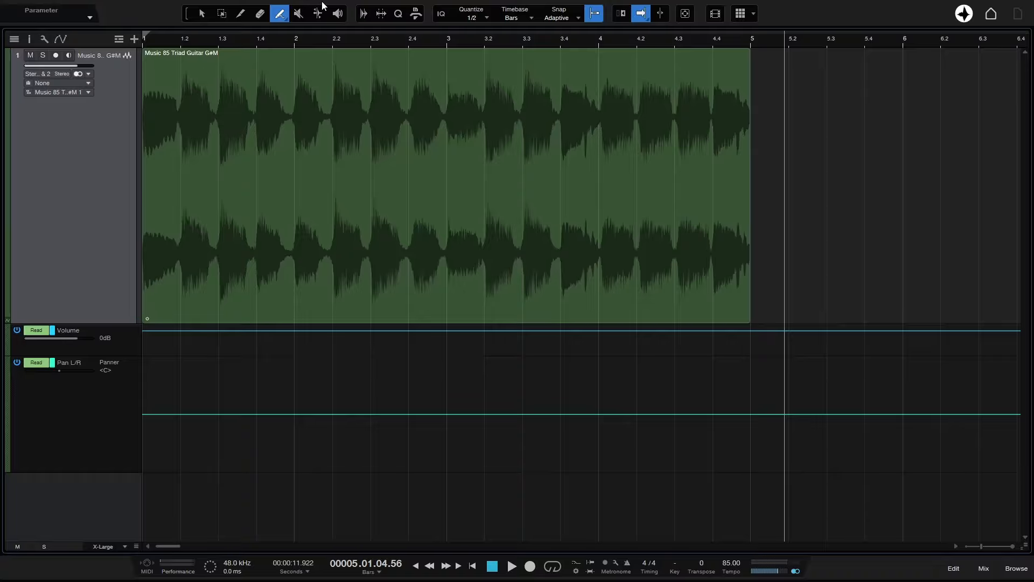
# Step: Return the Paint tool to the Freehand shape and hide the guitar track's automation lanes
pyautogui.click(280, 14)
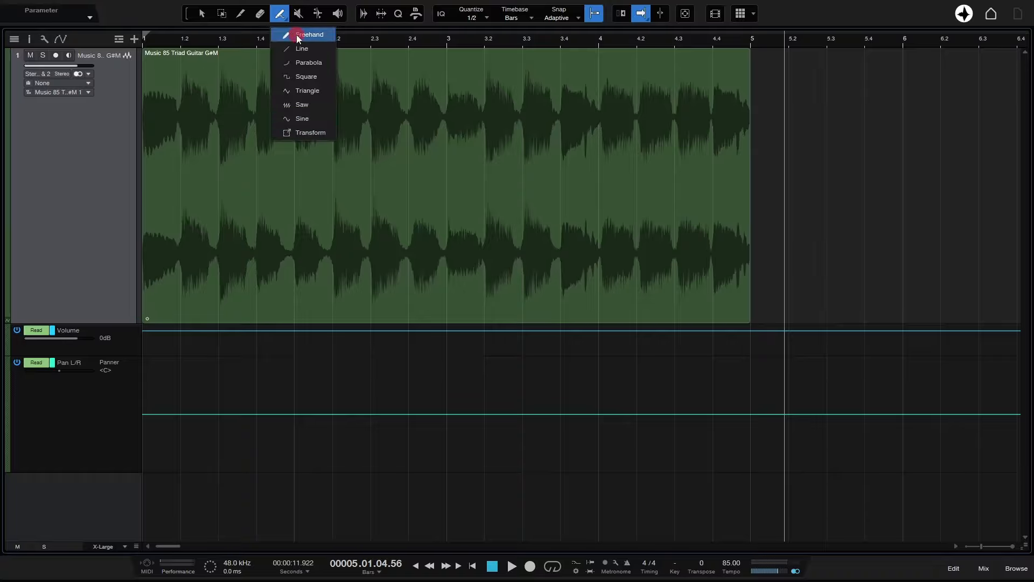
pyautogui.click(296, 34)
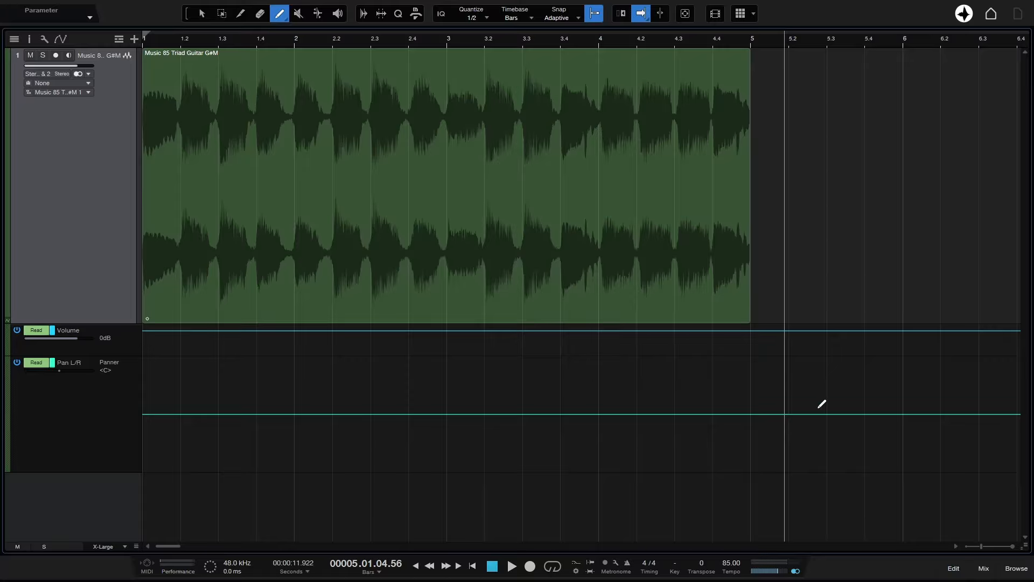
pyautogui.click(8, 322)
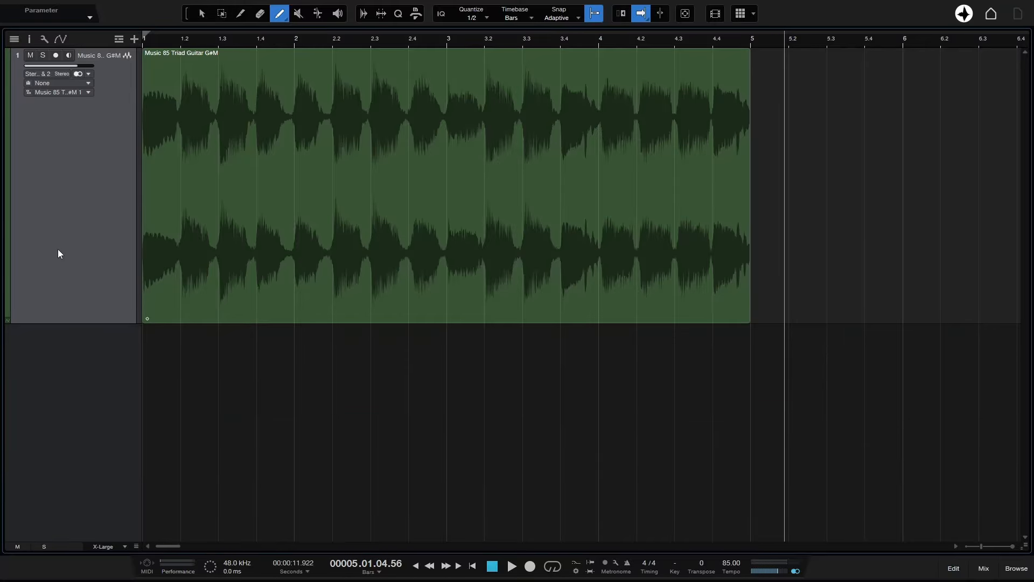
# Step: Mute the guitar event with the Mute tool and unmute it again
pyautogui.press('6')
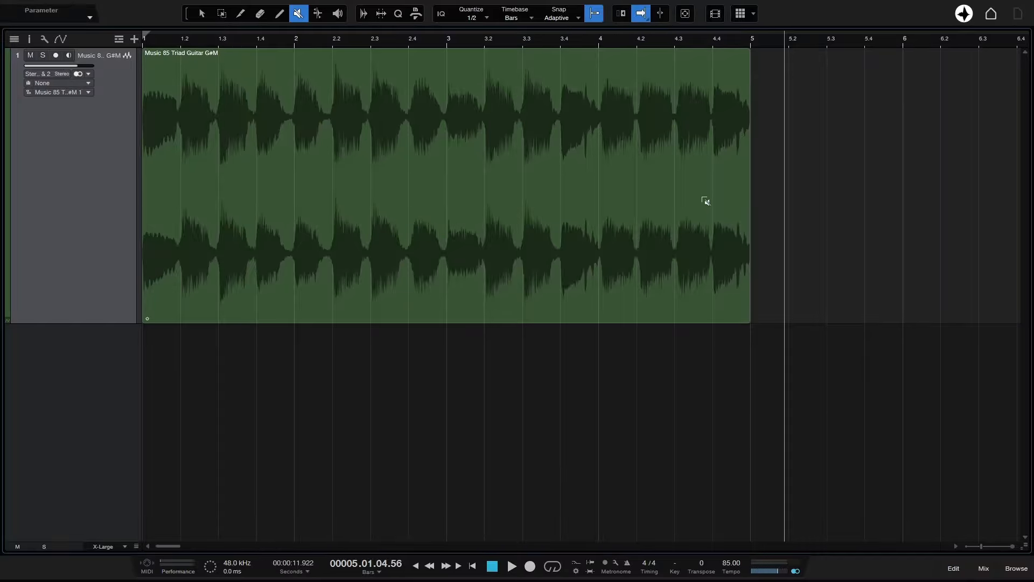
pyautogui.click(436, 241)
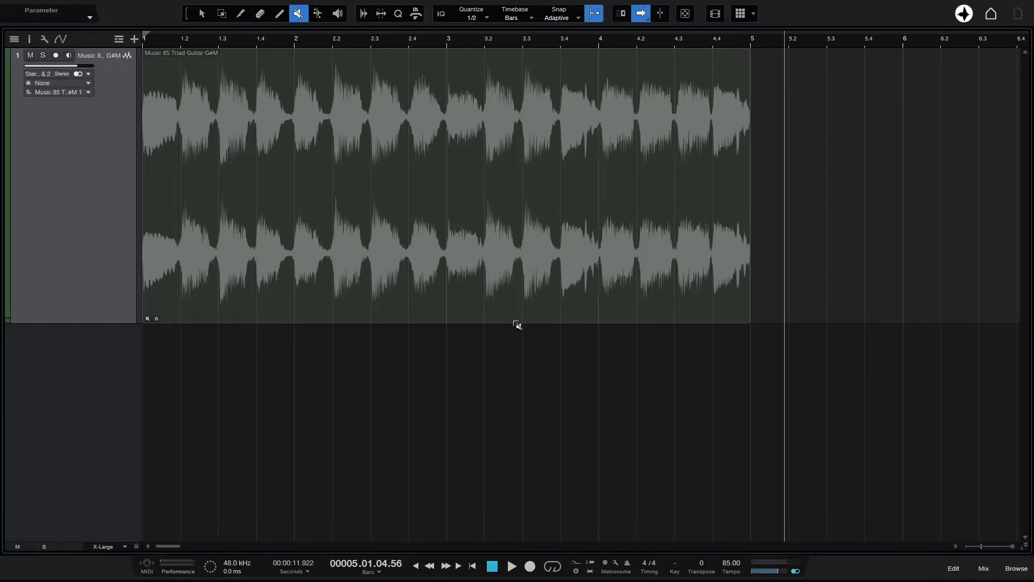
pyautogui.click(405, 186)
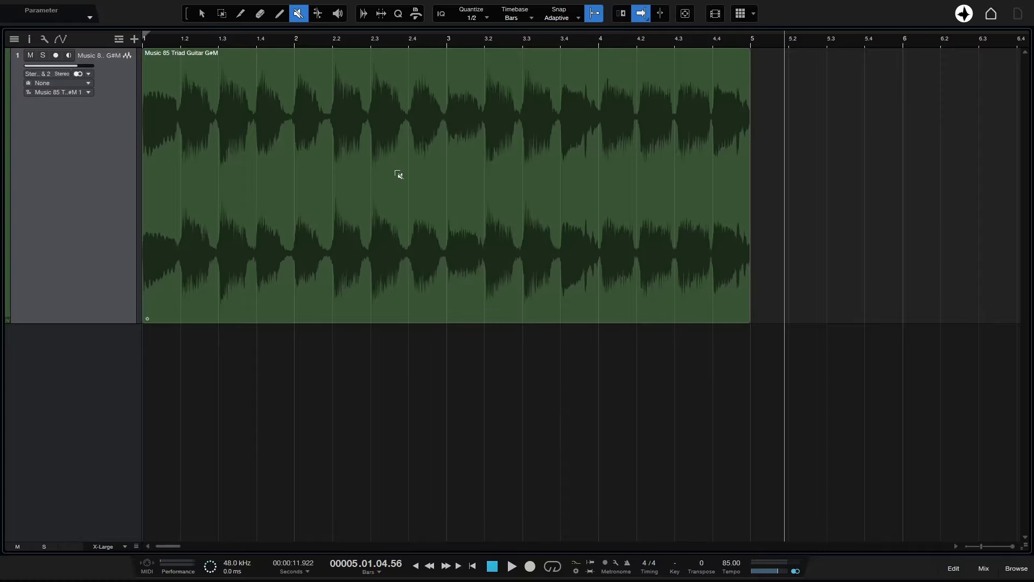
# Step: With Quantize at 1/4, use the Bend tool to add bend markers at bar 3, 3.3, just before bar 4, and 4.3
pyautogui.press('7')
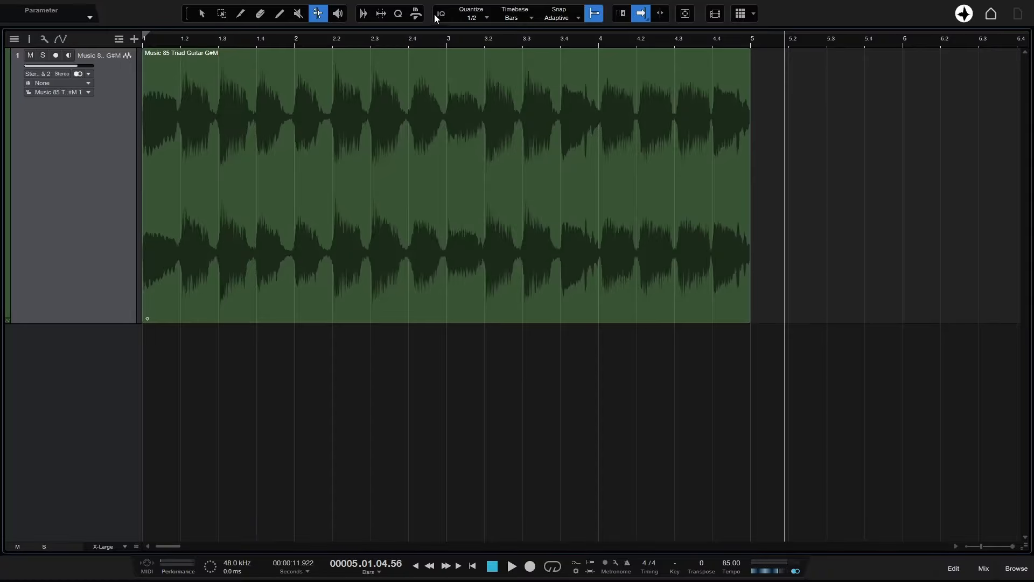
pyautogui.click(474, 19)
pyautogui.click(519, 36)
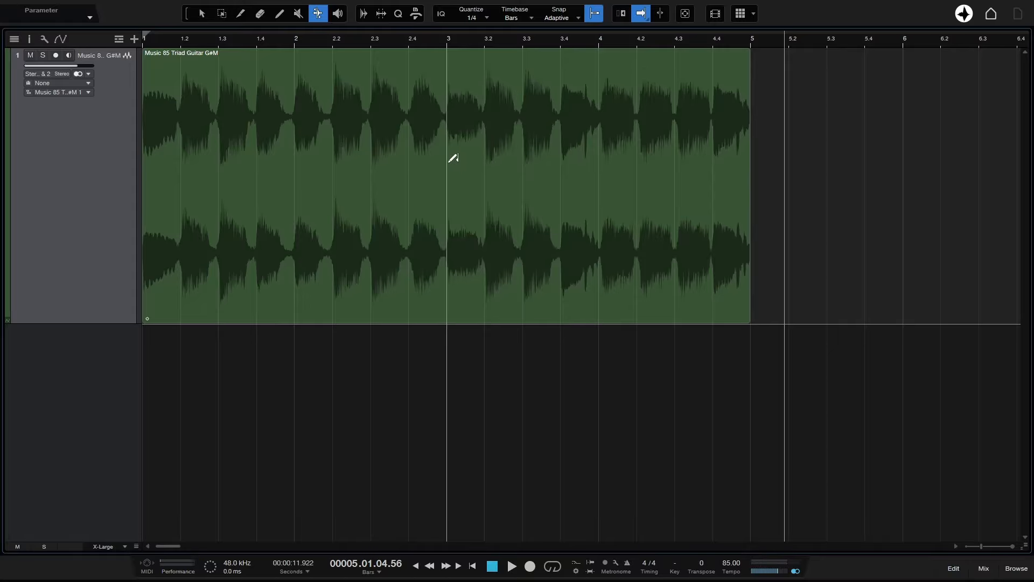
pyautogui.click(449, 143)
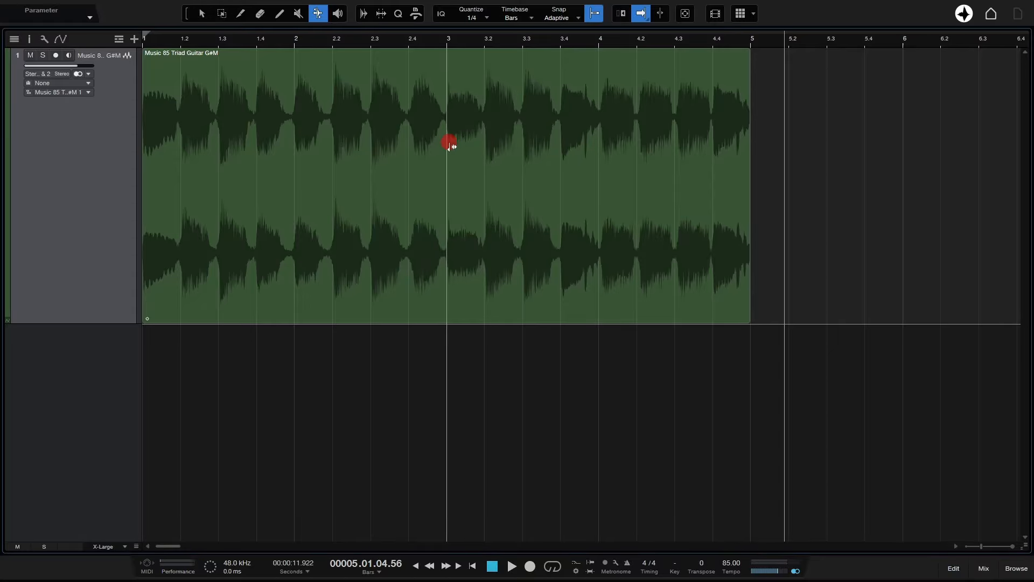
pyautogui.click(523, 146)
pyautogui.click(593, 143)
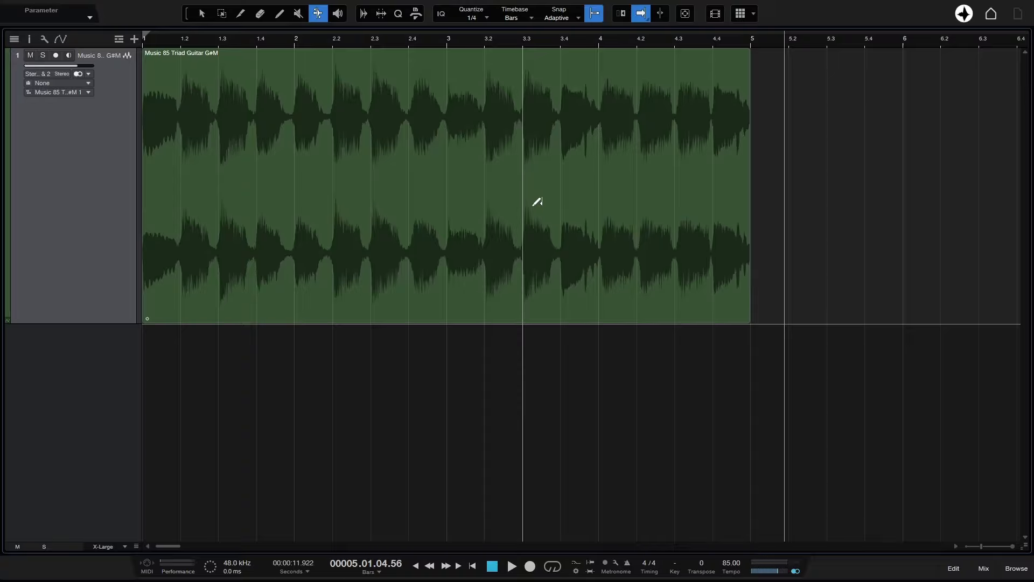
# Step: Turn on the Bend Marker display for the guitar event and move the marker just before bar 4 onto bar 4
pyautogui.rightClick(549, 231)
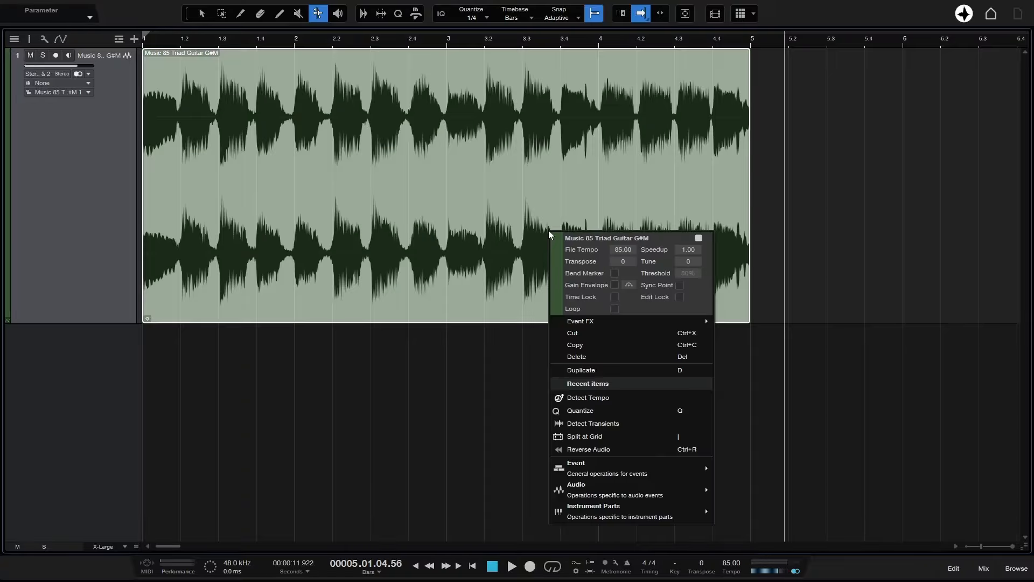
pyautogui.click(614, 274)
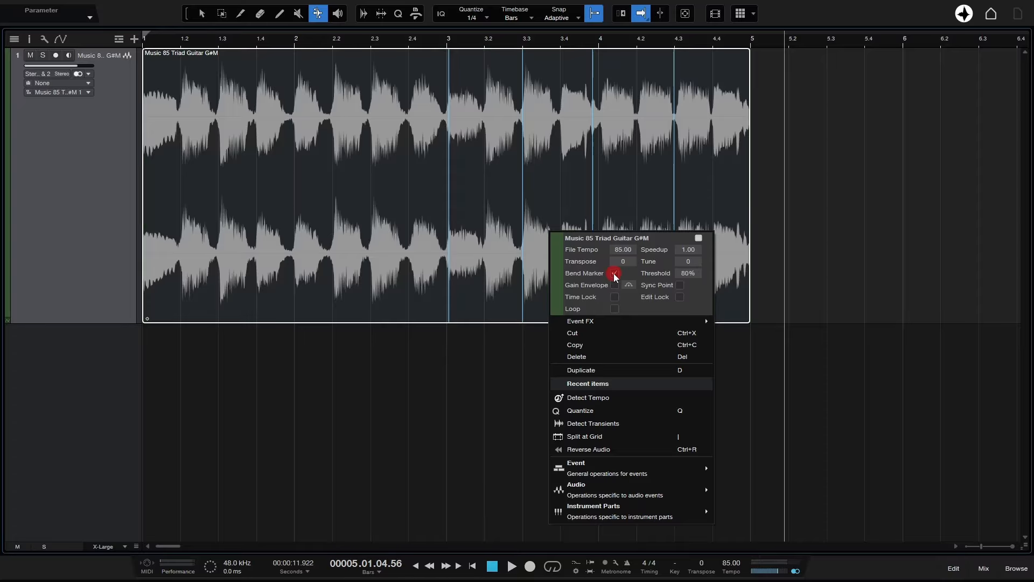
pyautogui.click(770, 215)
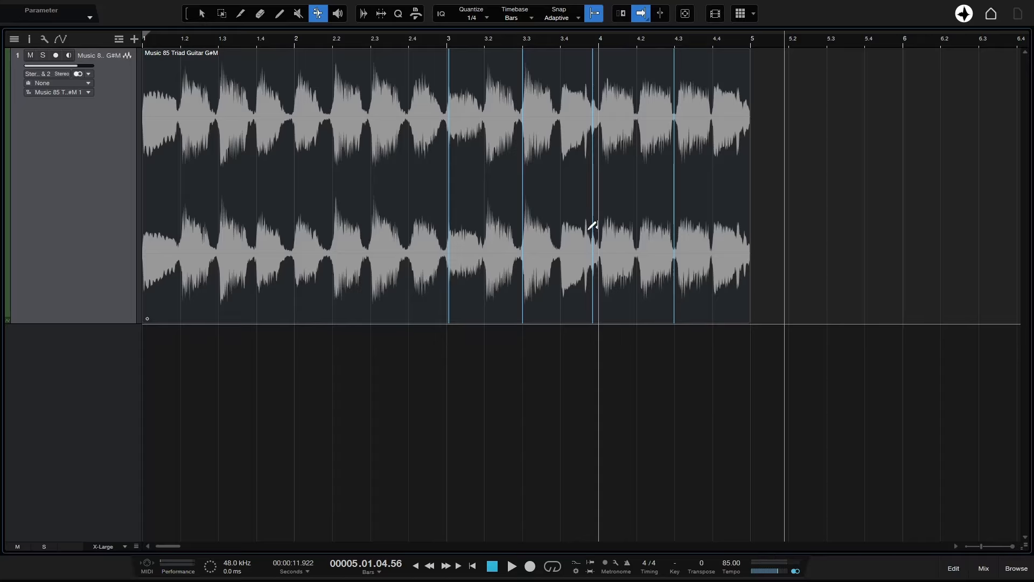
pyautogui.moveTo(593, 231)
pyautogui.mouseDown()
pyautogui.moveTo(635, 241)
pyautogui.moveTo(571, 245)
pyautogui.moveTo(593, 252)
pyautogui.mouseUp()
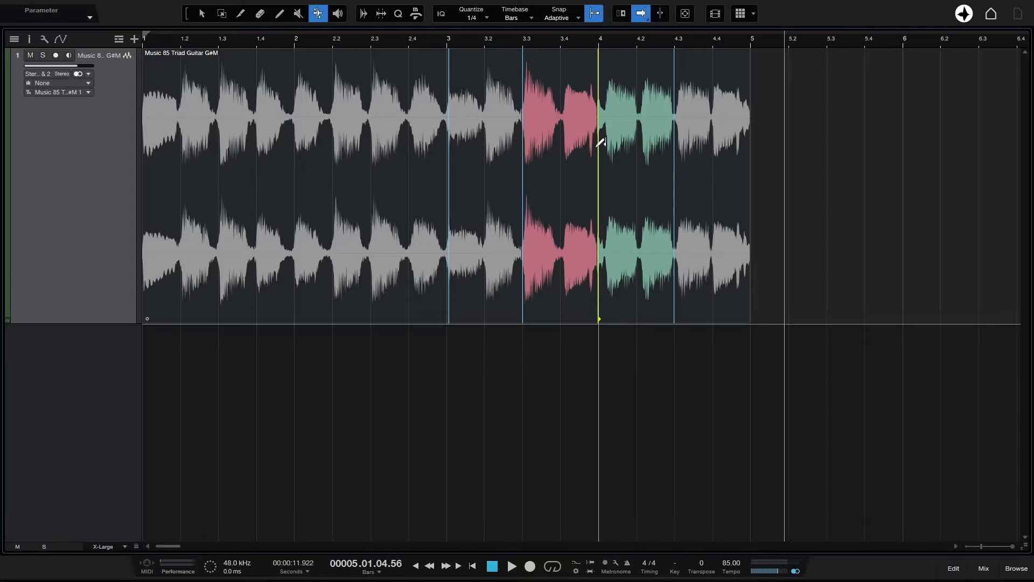
# Step: Slide the bar 4 bend marker freely with snapping off, ending about midway between 3.4 and 4, and undo the bend marker edits
pyautogui.click(595, 15)
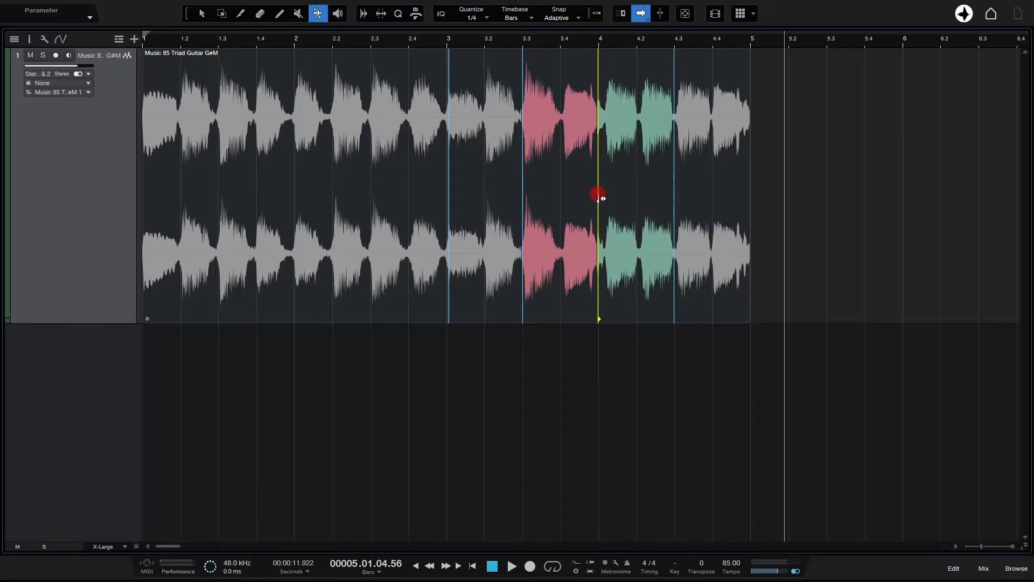
pyautogui.moveTo(598, 197)
pyautogui.mouseDown()
pyautogui.moveTo(630, 208)
pyautogui.moveTo(547, 207)
pyautogui.mouseUp()
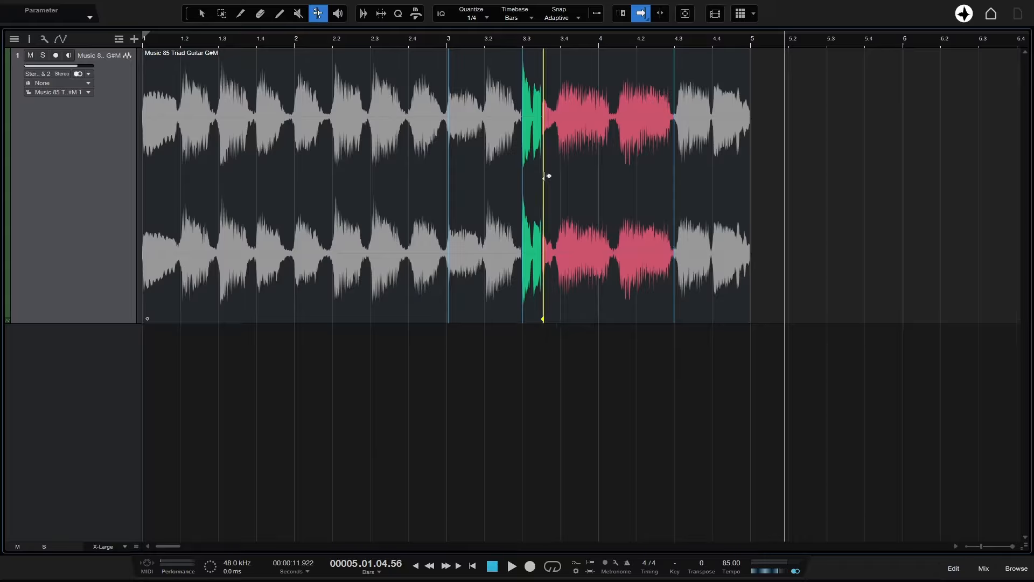
pyautogui.moveTo(545, 178)
pyautogui.mouseDown()
pyautogui.moveTo(619, 180)
pyautogui.moveTo(580, 180)
pyautogui.mouseUp()
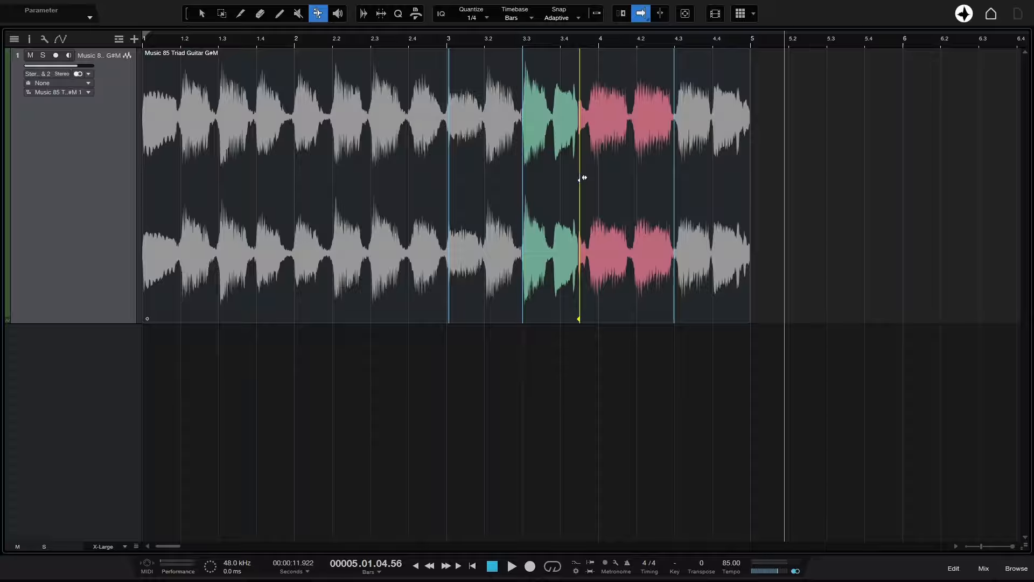
pyautogui.hotkey('ctrl', 'z')
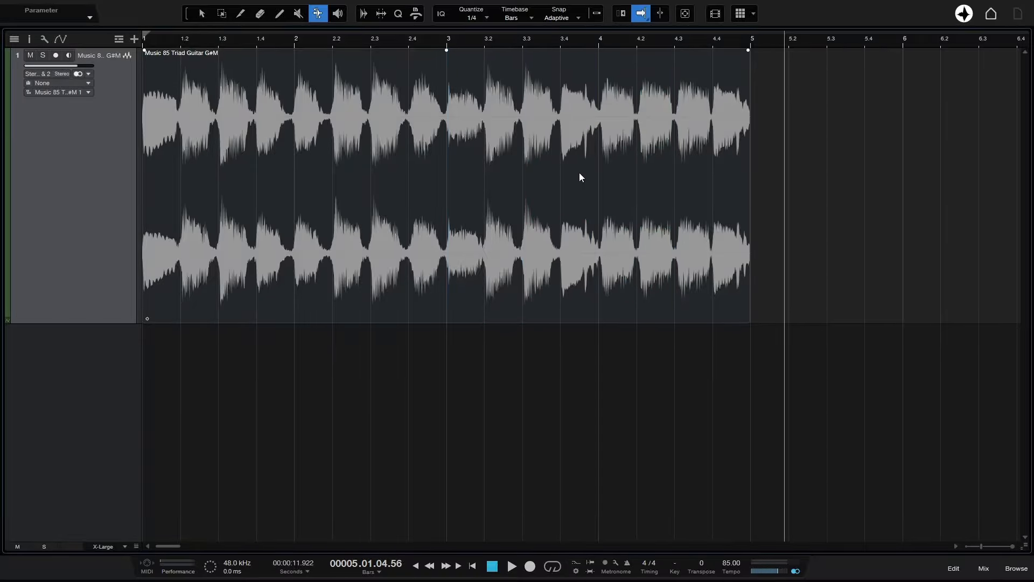
# Step: Turn off the Bend Marker display for the guitar event and switch to the Listen tool
pyautogui.rightClick(581, 173)
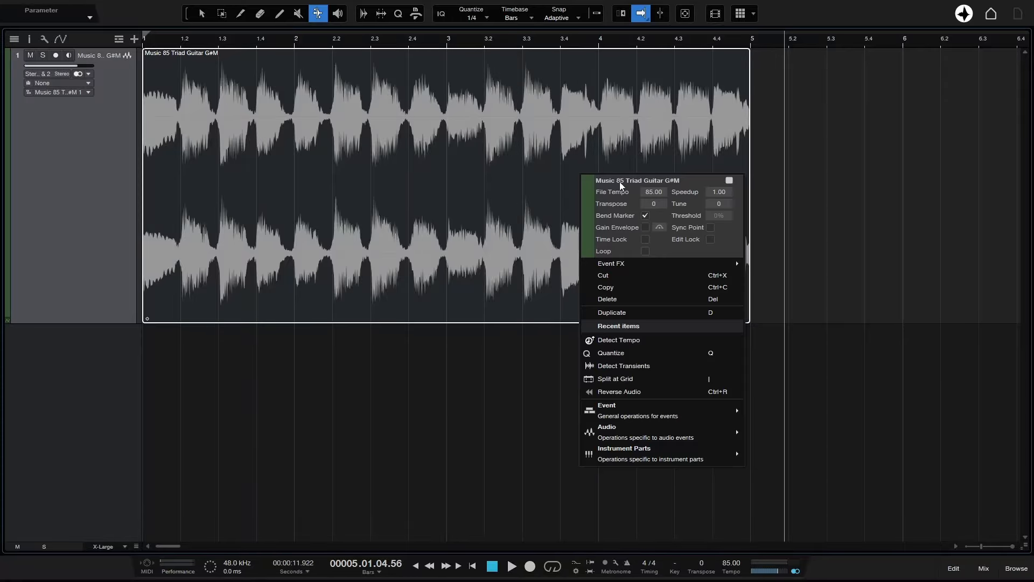
pyautogui.click(645, 215)
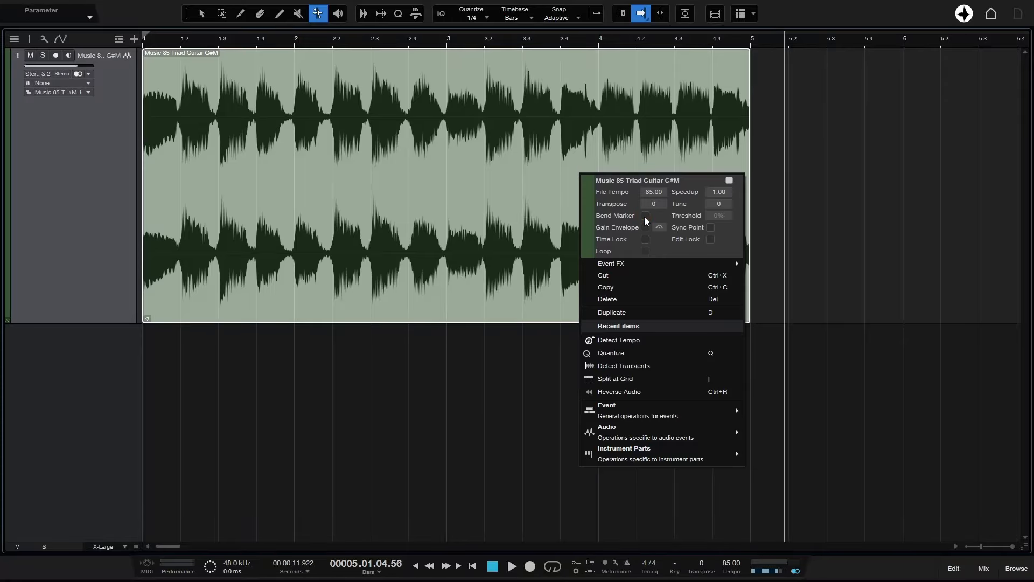
pyautogui.press('8')
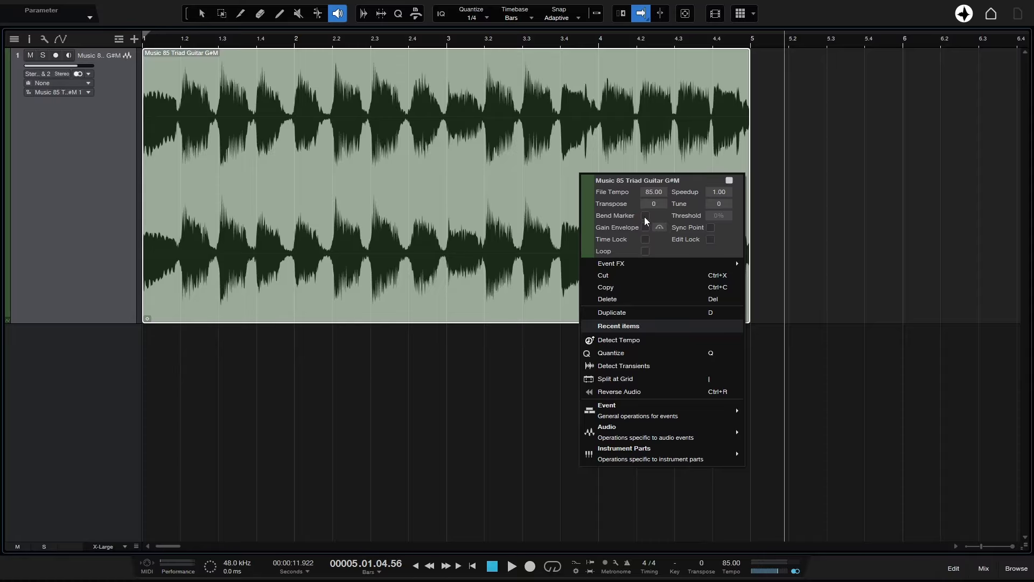
pyautogui.click(806, 185)
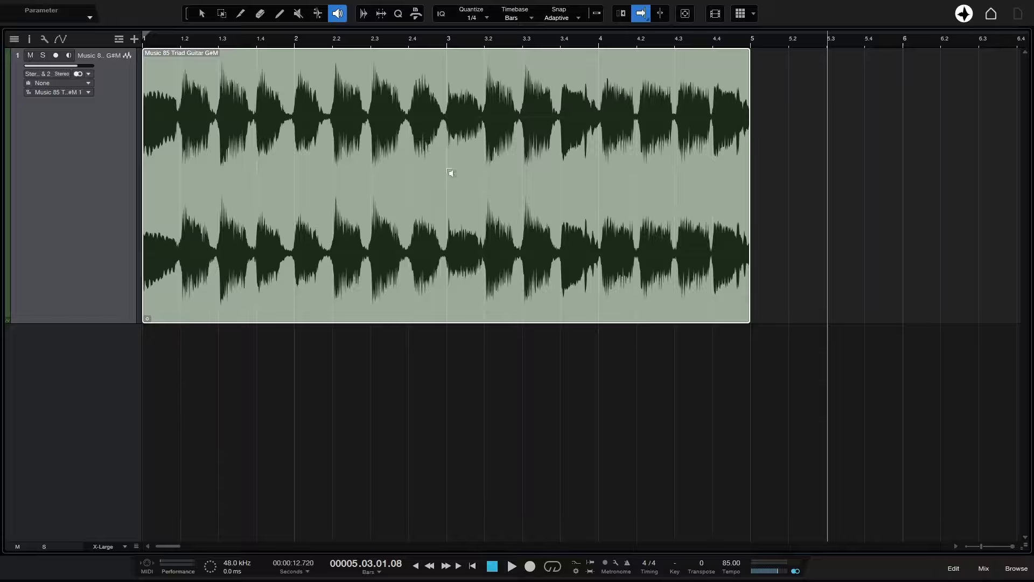
# Step: Audition the guitar event with the Listen tool from around bar 3, bar 2 and 4.2
pyautogui.moveTo(448, 168); pyautogui.dragTo(446, 166)
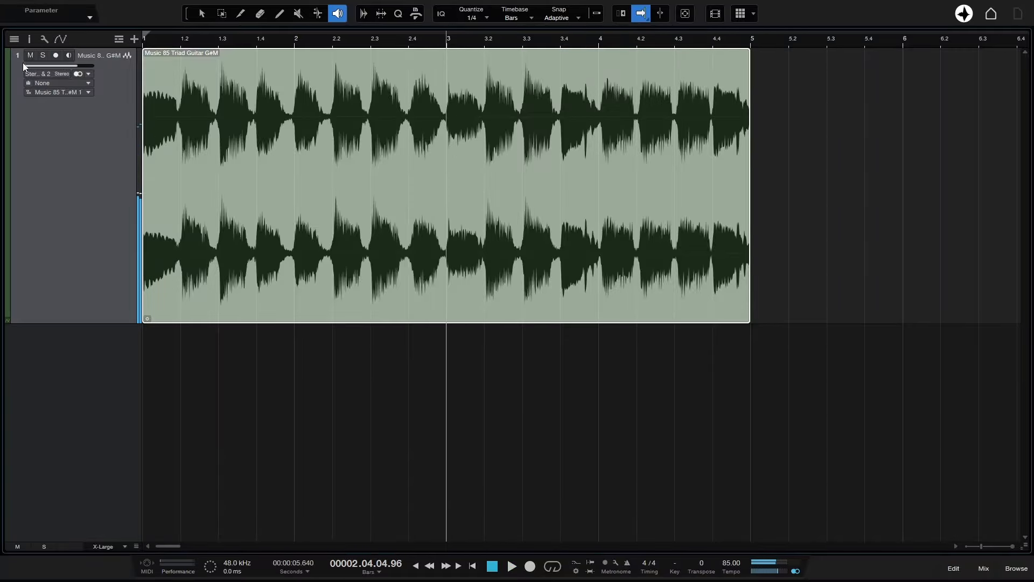
pyautogui.click(449, 167)
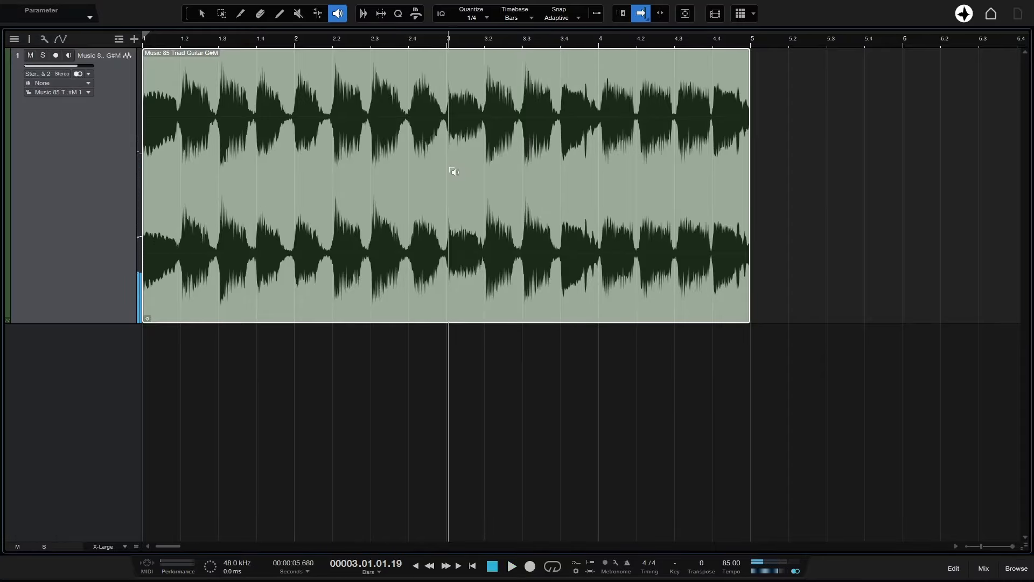
pyautogui.click(302, 158)
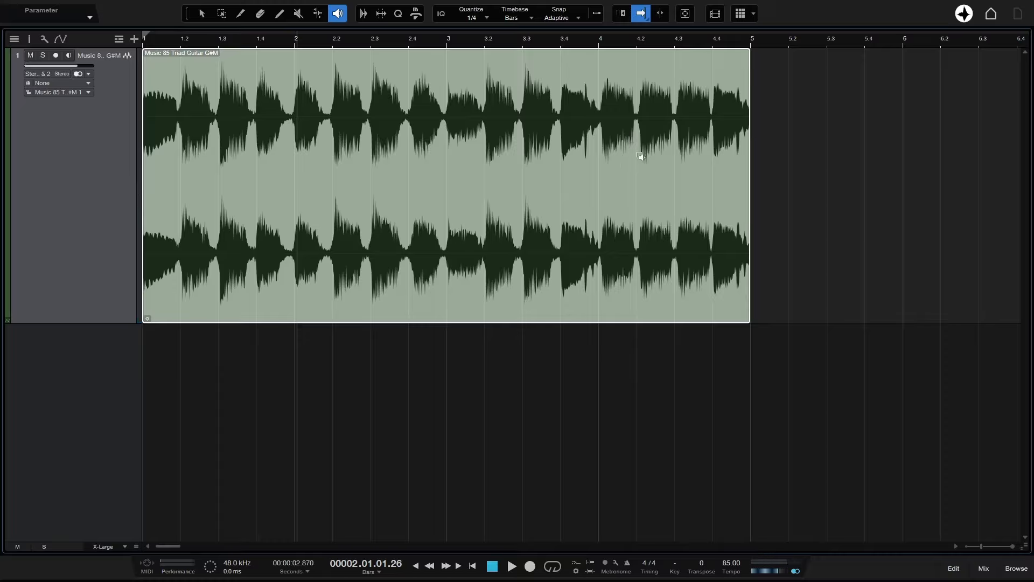
pyautogui.click(642, 173)
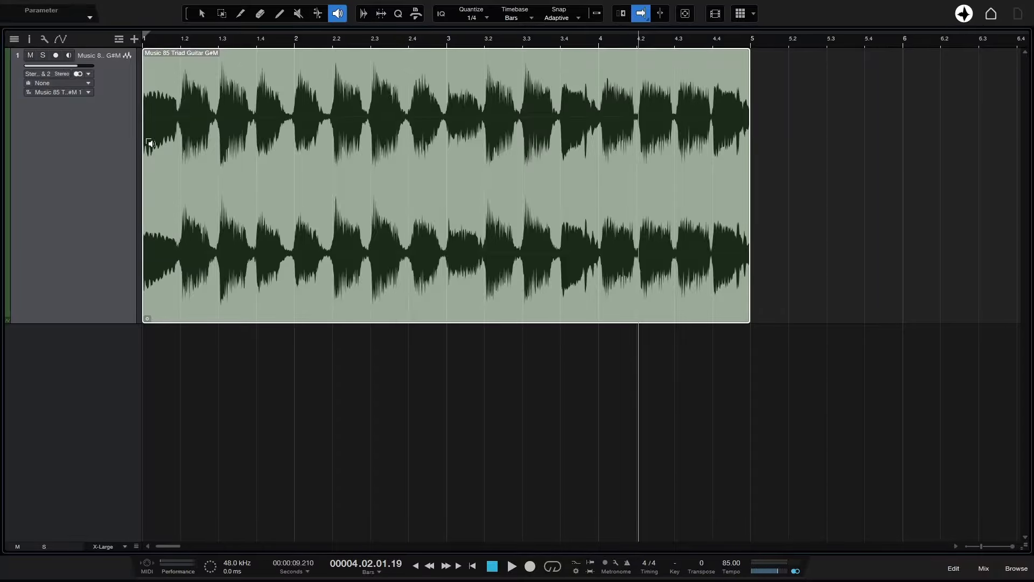
# Step: Reduce the track height to Large and deselect the guitar event with the Arrow tool
pyautogui.scroll(-4, 134, 178)
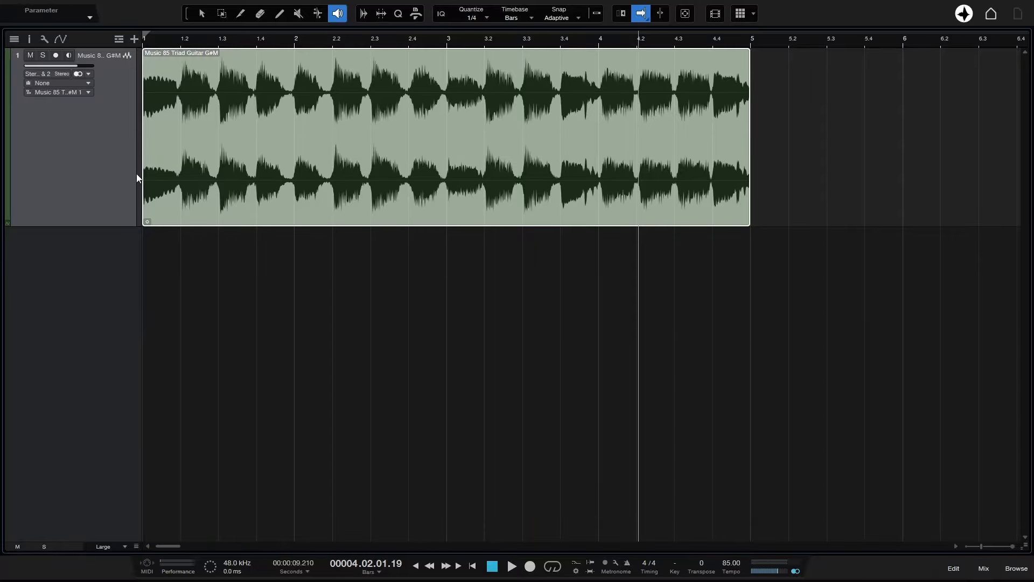
pyautogui.press('1')
pyautogui.click(866, 144)
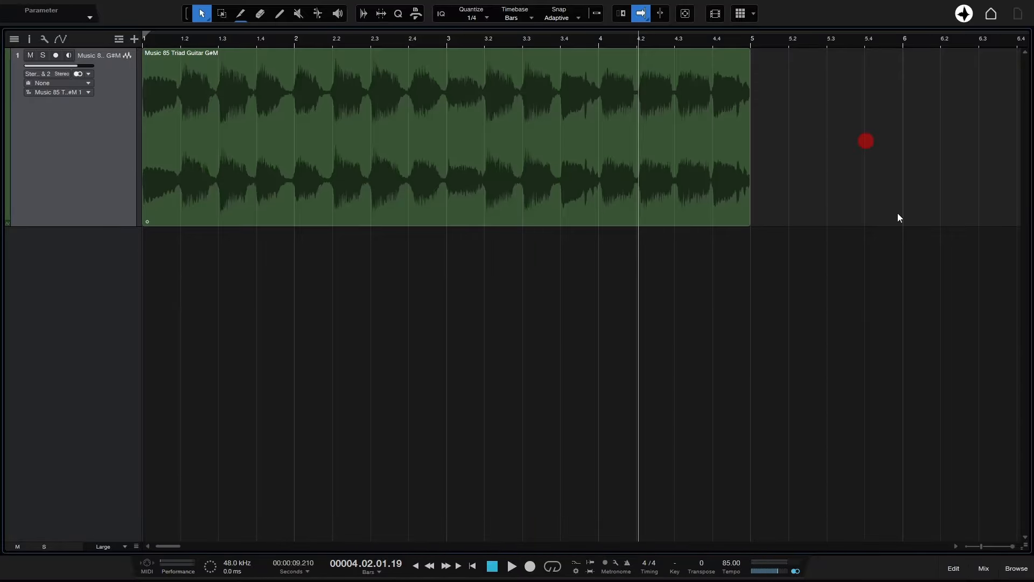
# Step: Add PreSonus Mai Tai from the instrument browser as a new track below the guitar and hide the browser
pyautogui.click(1016, 568)
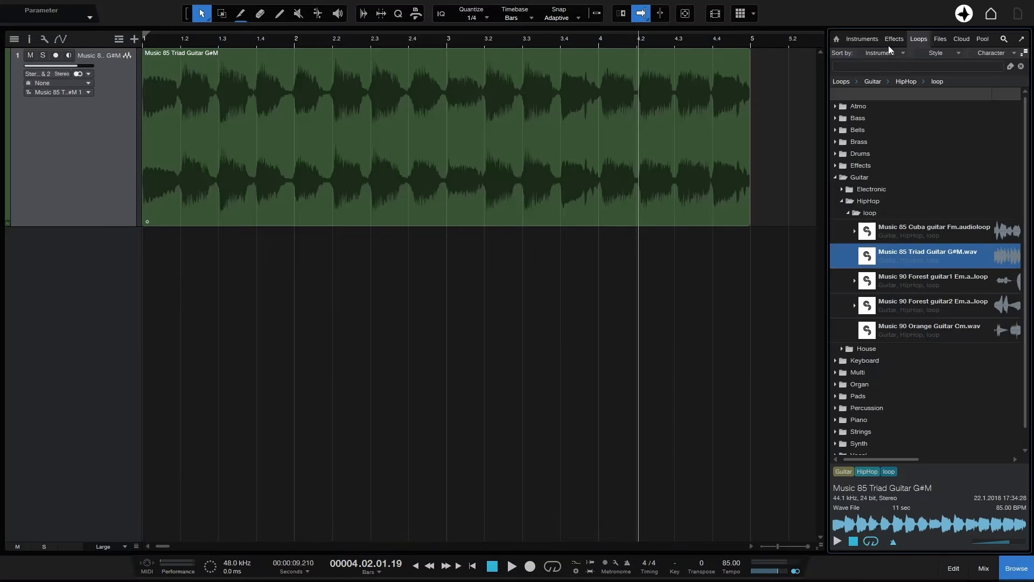
pyautogui.click(873, 38)
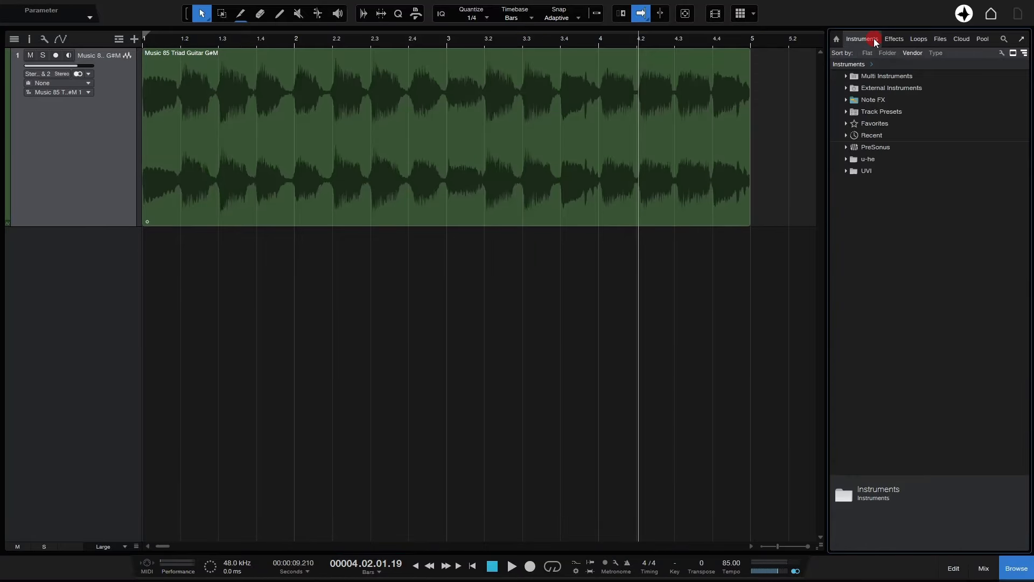
pyautogui.click(847, 149)
pyautogui.moveTo(894, 245); pyautogui.dragTo(325, 337)
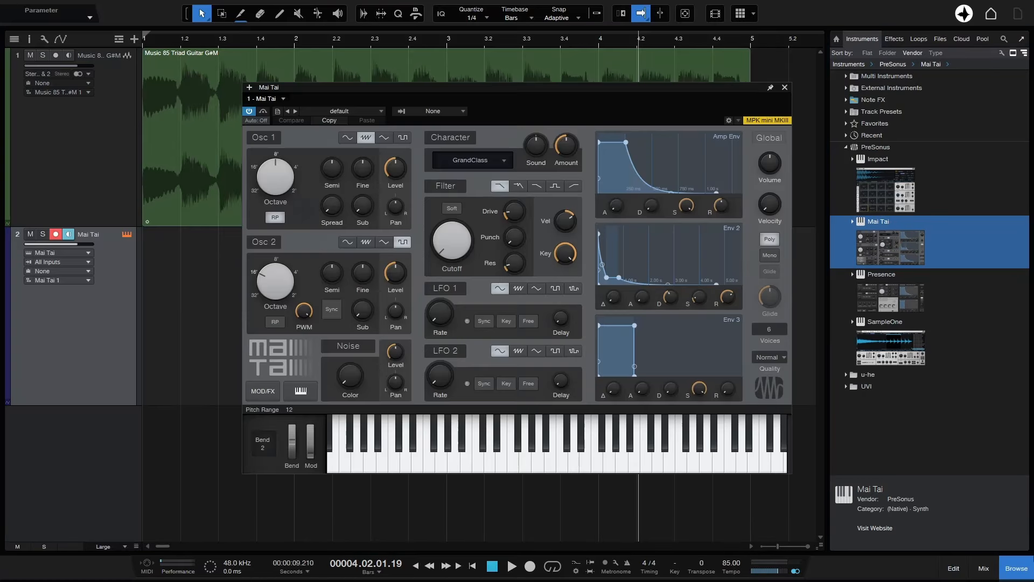
pyautogui.click(1016, 568)
# Step: Load the "Pad - Mountain Pad" preset in Mai Tai
pyautogui.click(368, 110)
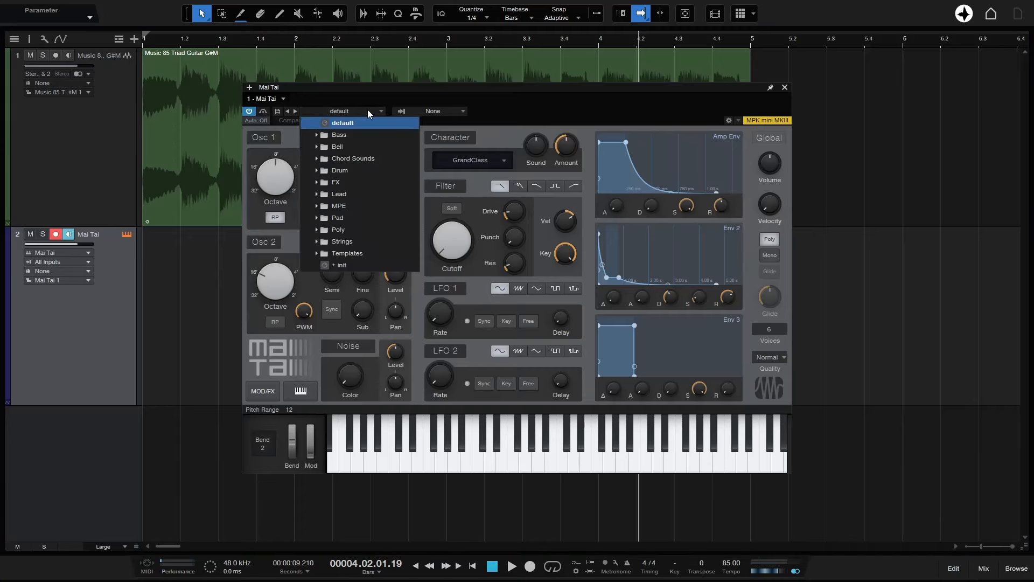
pyautogui.click(333, 218)
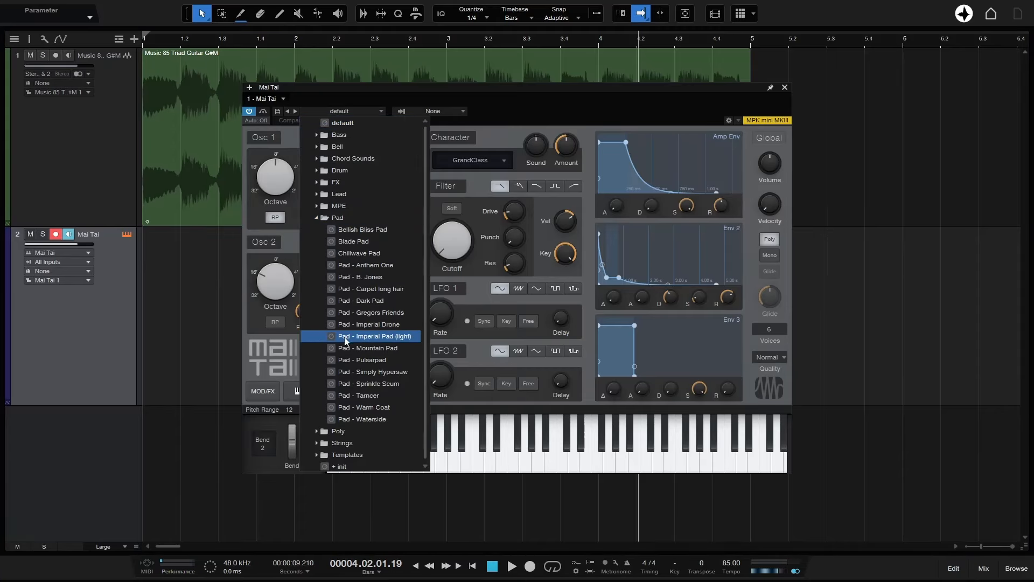
pyautogui.click(372, 348)
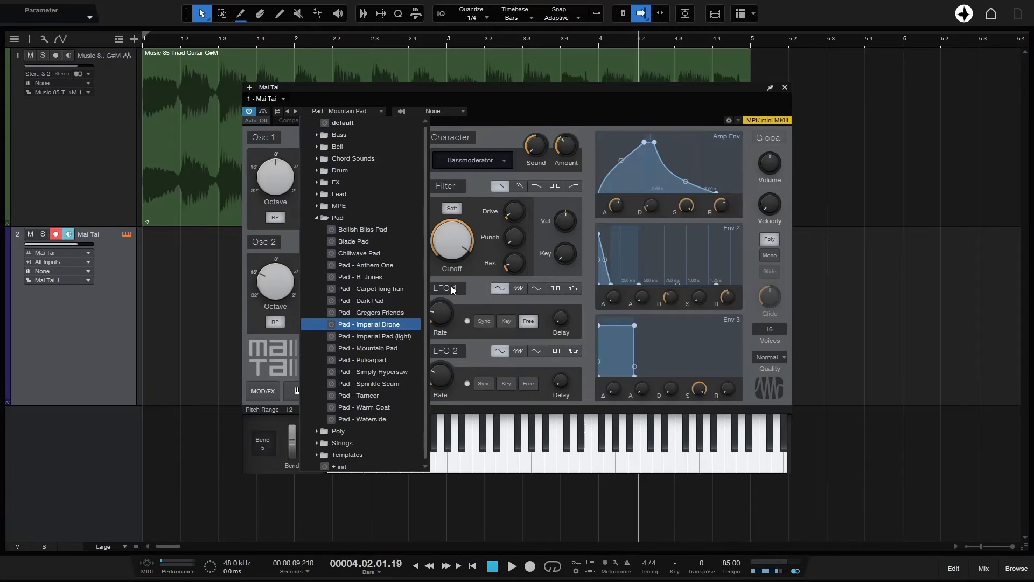
pyautogui.click(675, 112)
# Step: Audition the pad by playing several notes on Mai Tai's on-screen keyboard, and close the instrument window
pyautogui.click(651, 457)
pyautogui.click(539, 462)
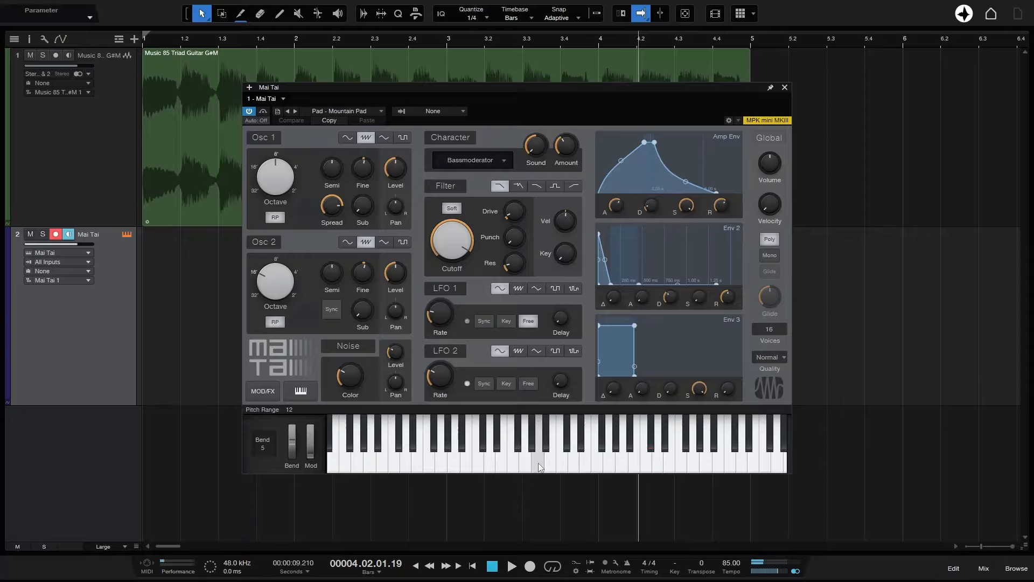
pyautogui.click(497, 467)
pyautogui.click(471, 468)
pyautogui.click(410, 461)
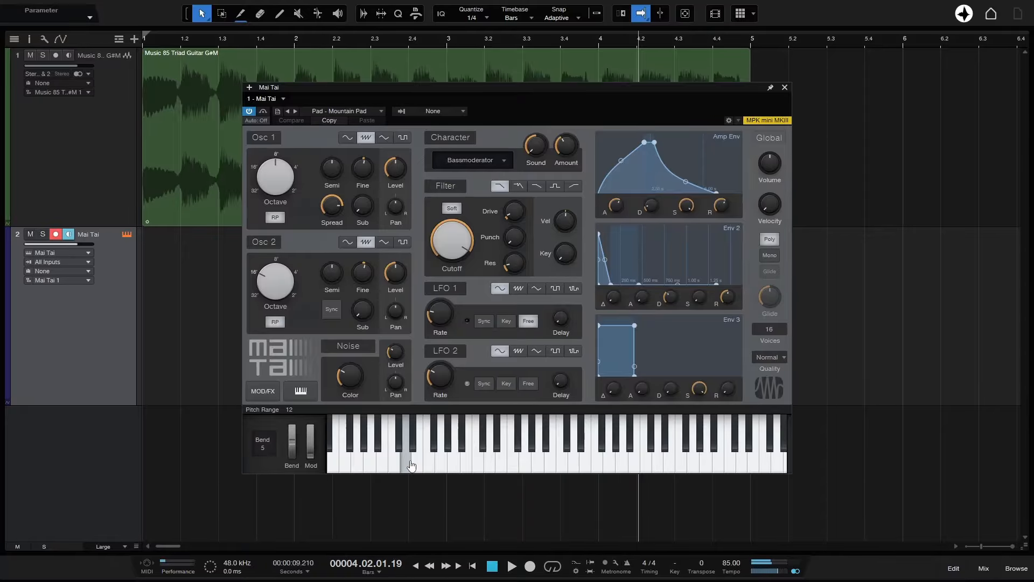
pyautogui.click(785, 88)
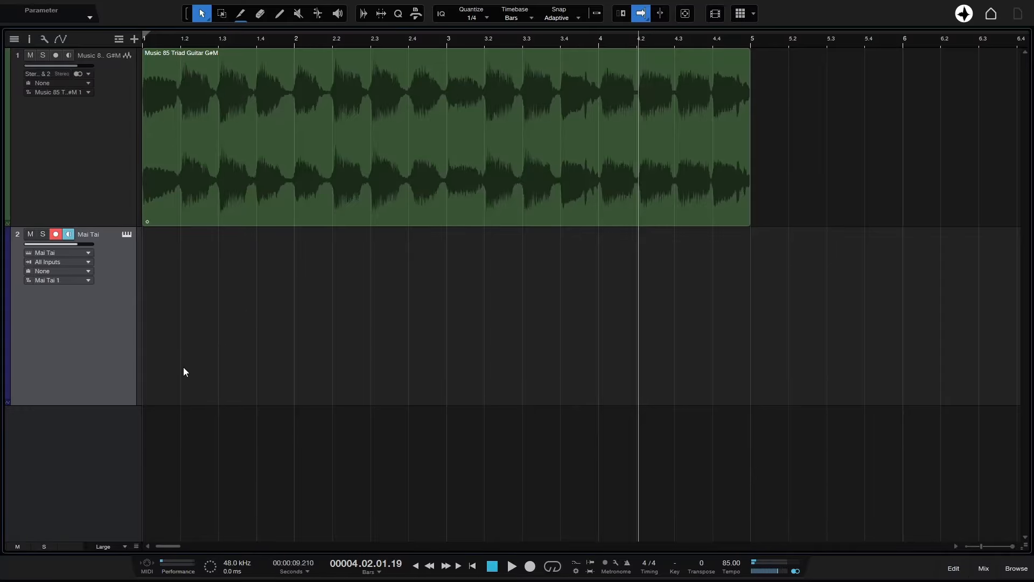
# Step: Create an empty part on the Mai Tai track at bar 1 and extend its end to bar 5
pyautogui.doubleClick(206, 362)
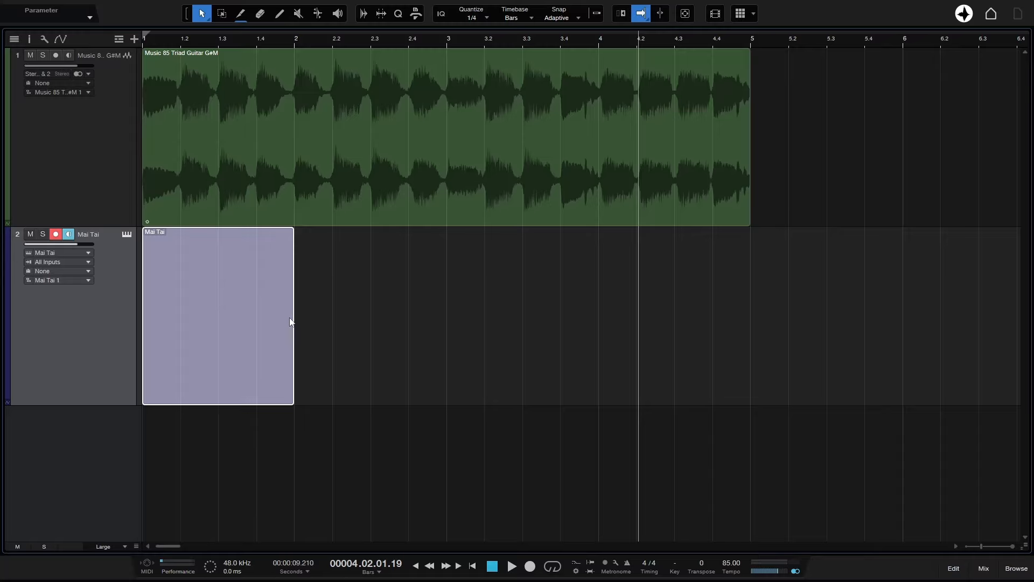
pyautogui.moveTo(293, 319); pyautogui.dragTo(606, 344)
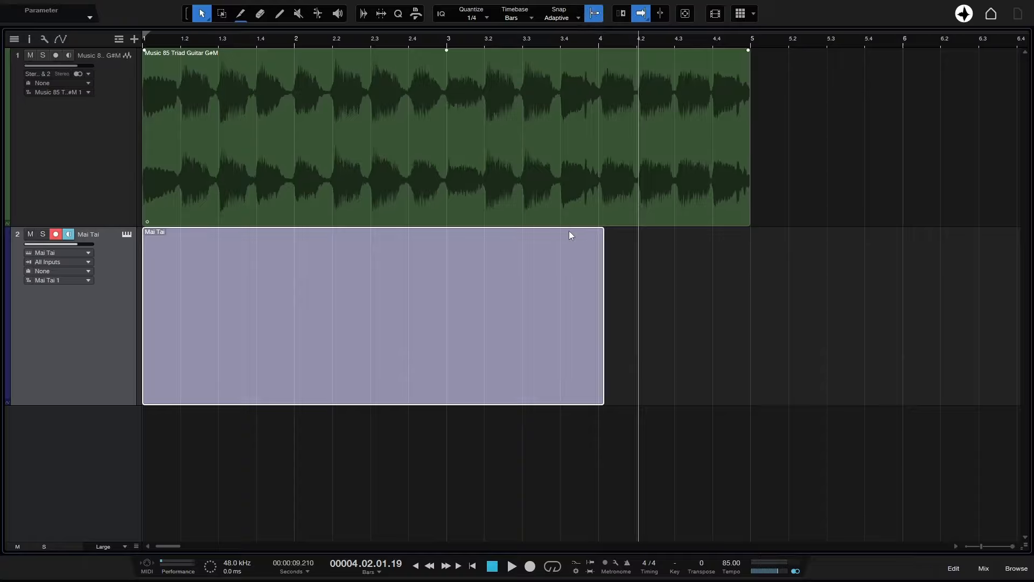
pyautogui.moveTo(606, 303); pyautogui.dragTo(755, 322)
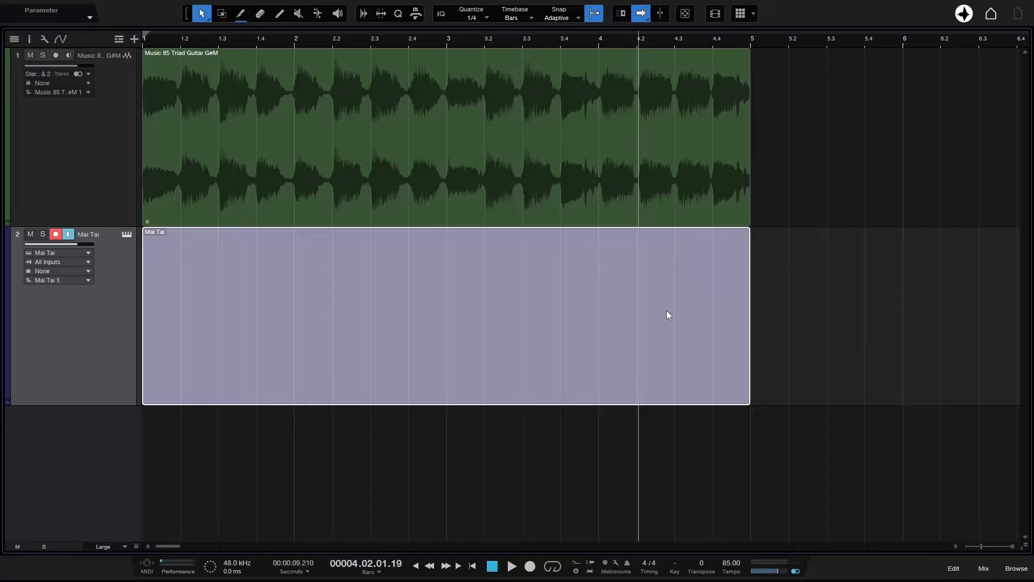
# Step: Split the Mai Tai part at 2.4 and bar 4 with the Split tool, undo both splits and return to the Arrow tool
pyautogui.press('3')
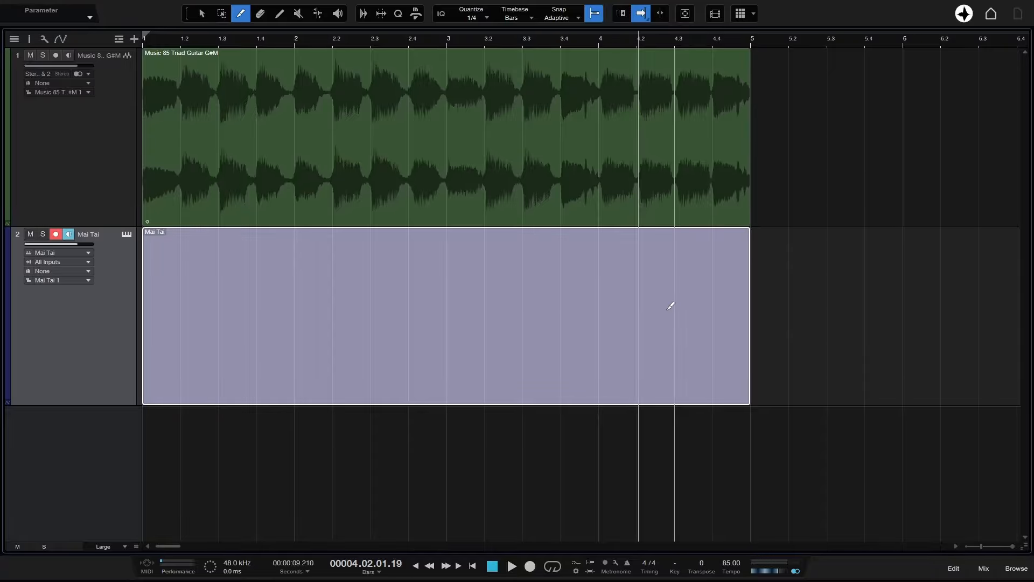
pyautogui.click(406, 286)
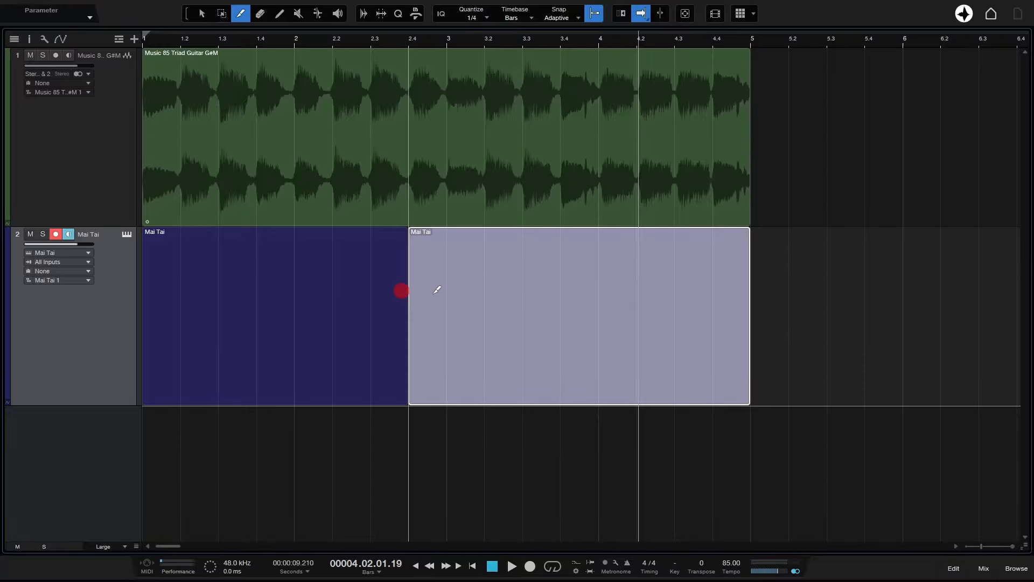
pyautogui.click(600, 291)
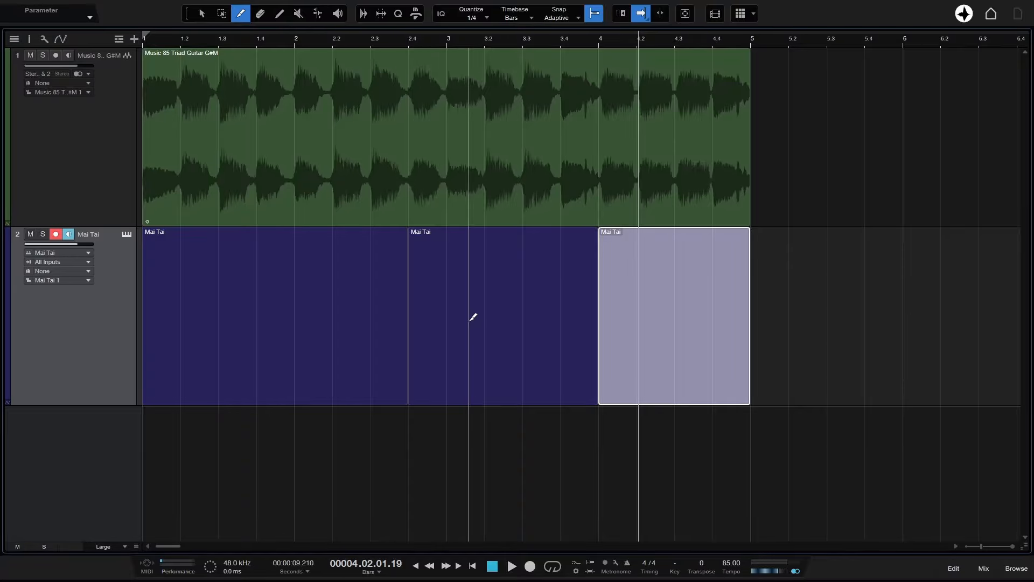
pyautogui.hotkey('ctrl', 'z')
pyautogui.hotkey('ctrl', 'z')
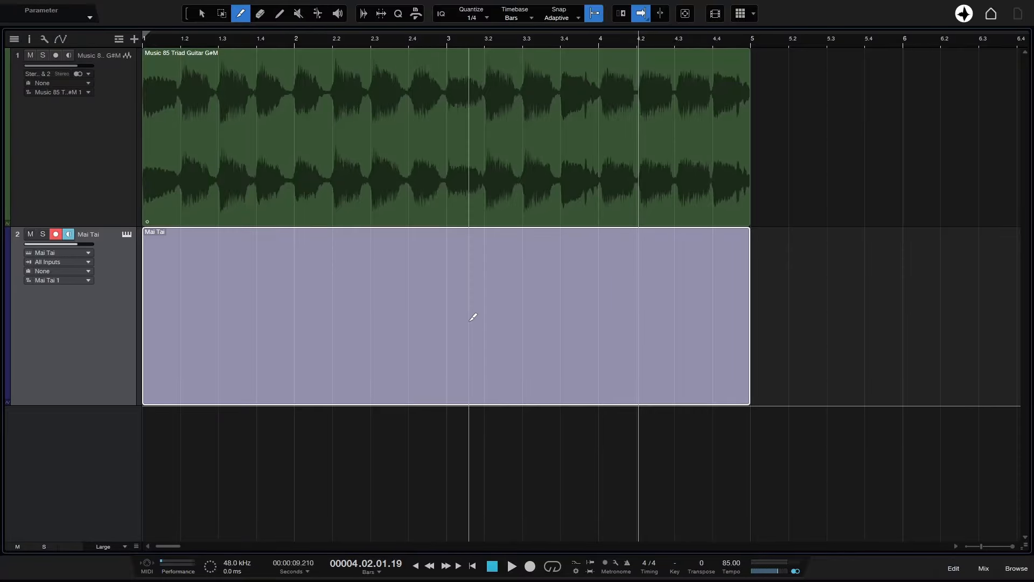
pyautogui.press('1')
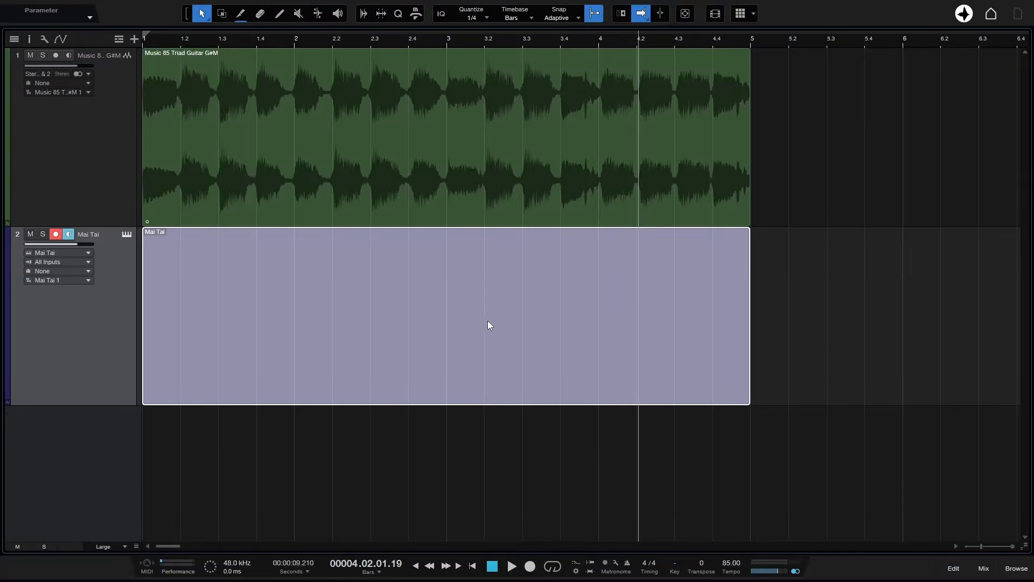
# Step: Using Split as the Arrow tool's alternate, split the guitar event at bar 3 and the Mai Tai part at 3.4 and bar 2
pyautogui.click(793, 339)
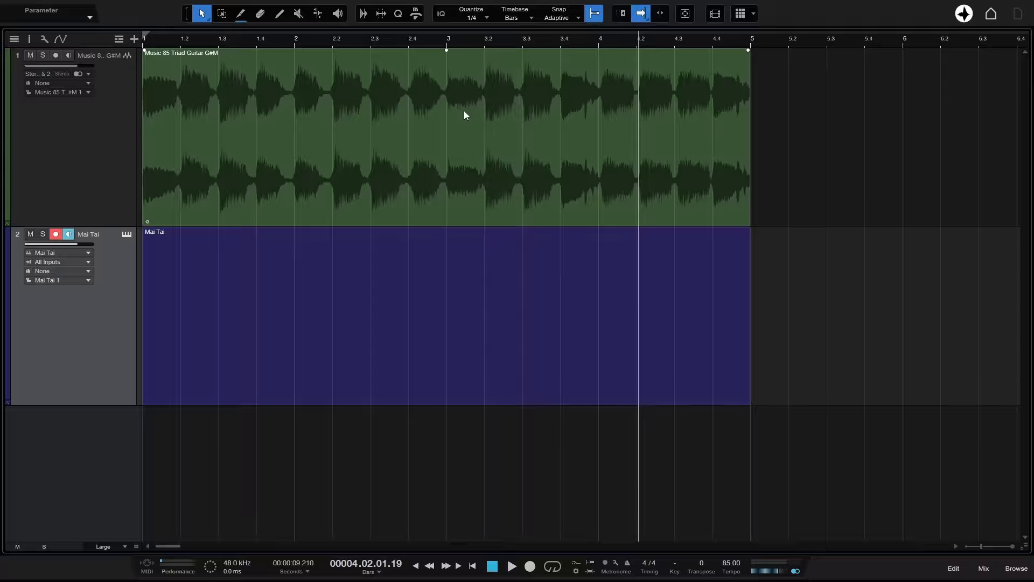
pyautogui.press('ctrl')
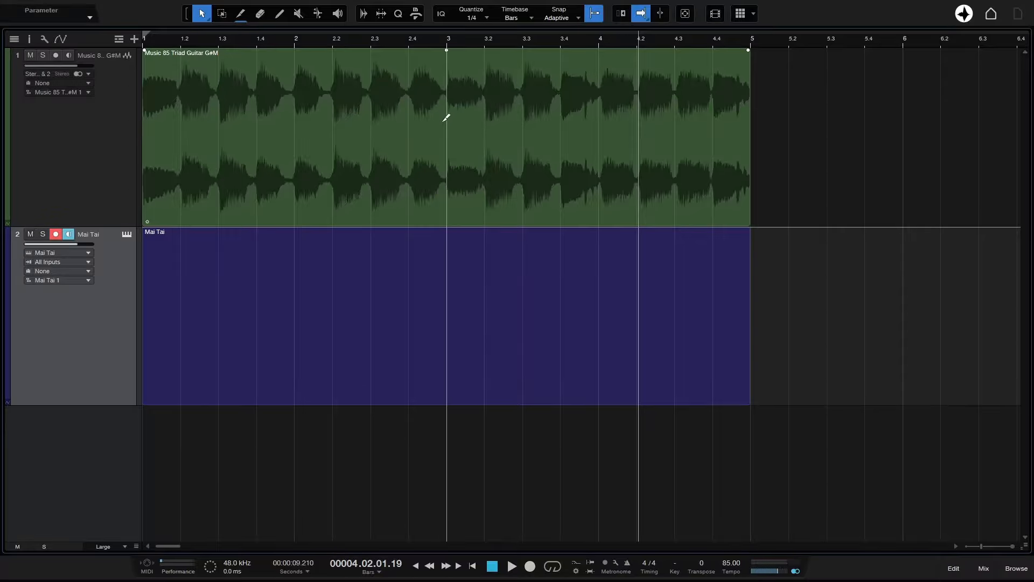
pyautogui.click(451, 119)
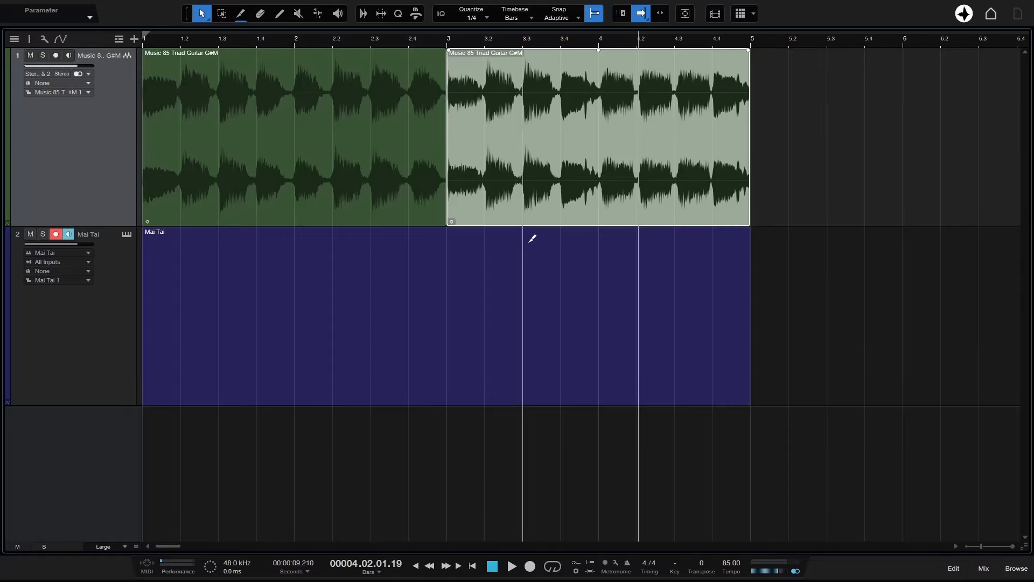
pyautogui.click(560, 261)
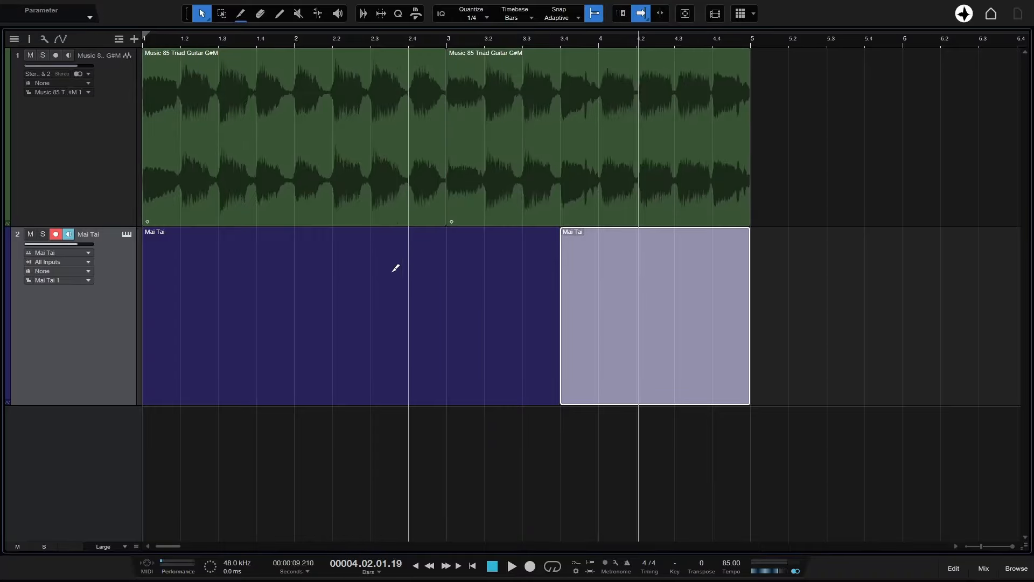
pyautogui.click(305, 312)
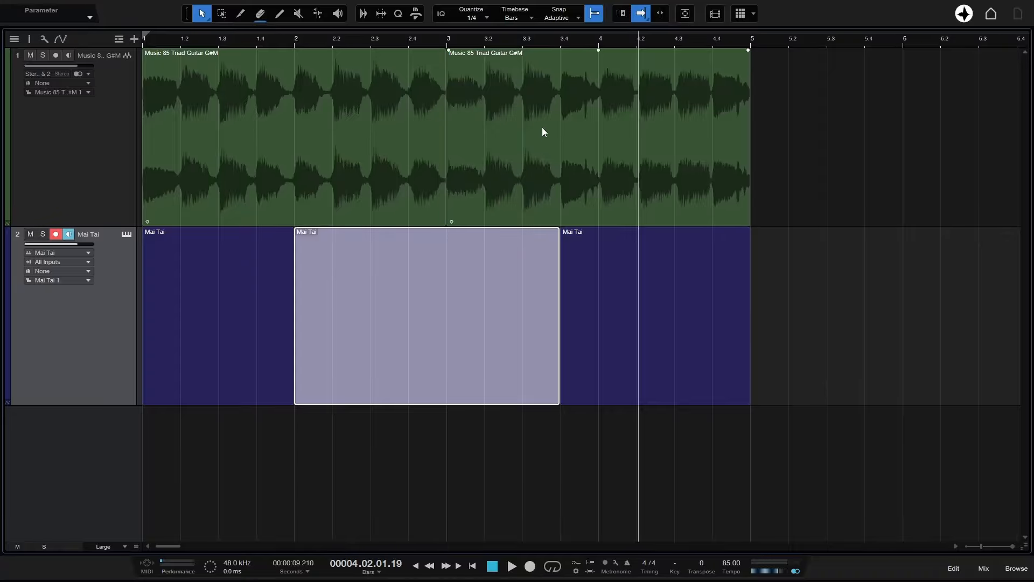
# Step: Erase the first guitar event with the Eraser as the Arrow tool's alternate, and undo the deletion and all the splits
pyautogui.click(412, 123)
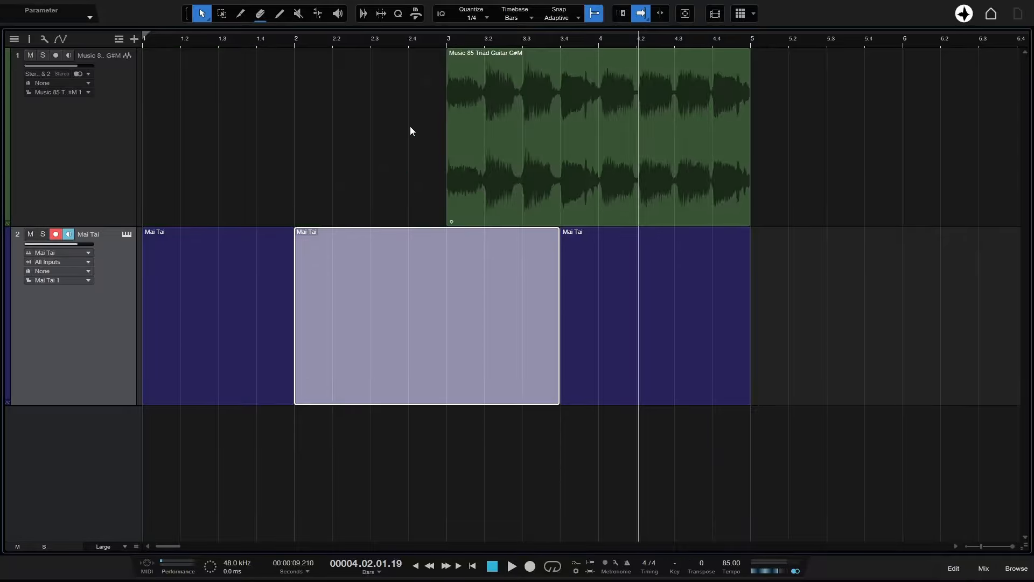
pyautogui.hotkey('ctrl', 'z')
pyautogui.hotkey('ctrl', 'z')
pyautogui.hotkey('ctrl', 'z')
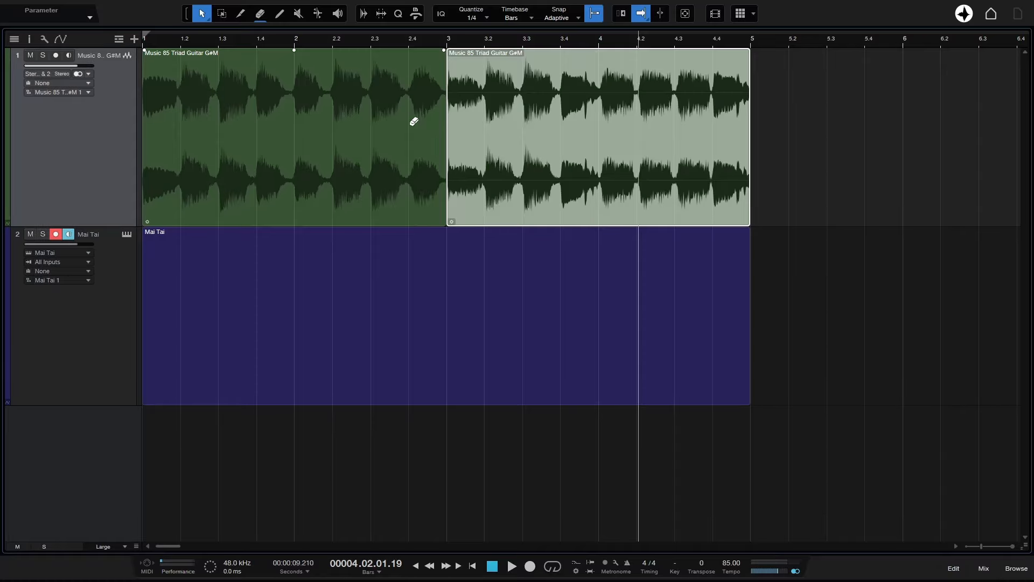
pyautogui.hotkey('ctrl', 'z')
# Step: Make the Paint tool the Arrow tool's alternate tool
pyautogui.press('5')
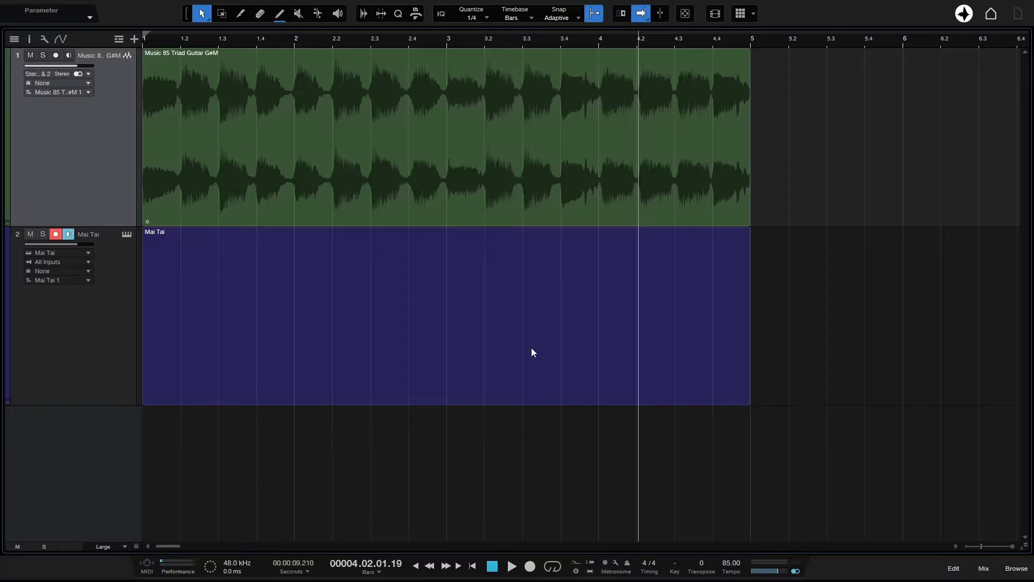
# Step: Make the Split tool the Arrow tool's alternate tool in the arrangement
pyautogui.click(209, 20)
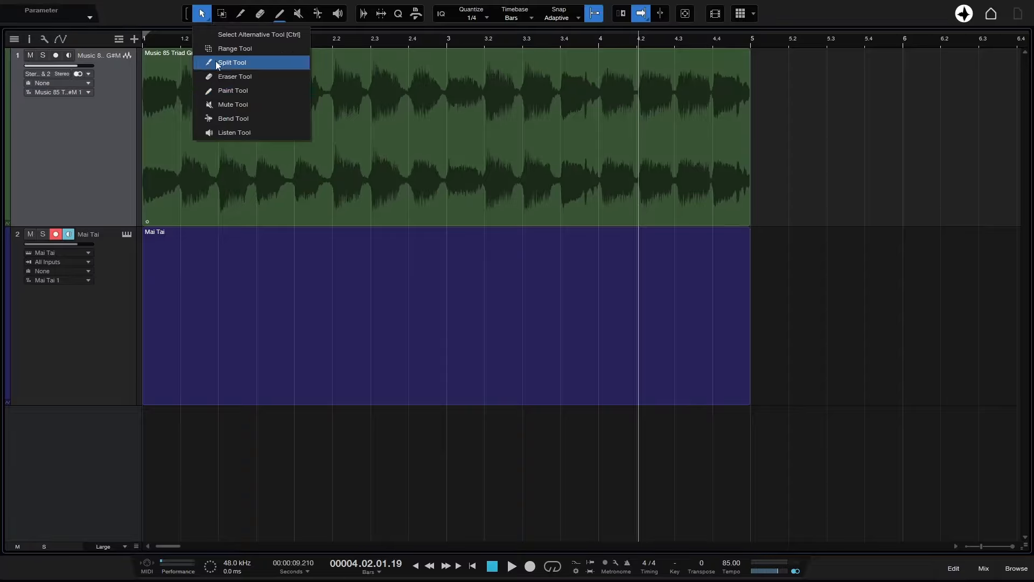
pyautogui.click(252, 64)
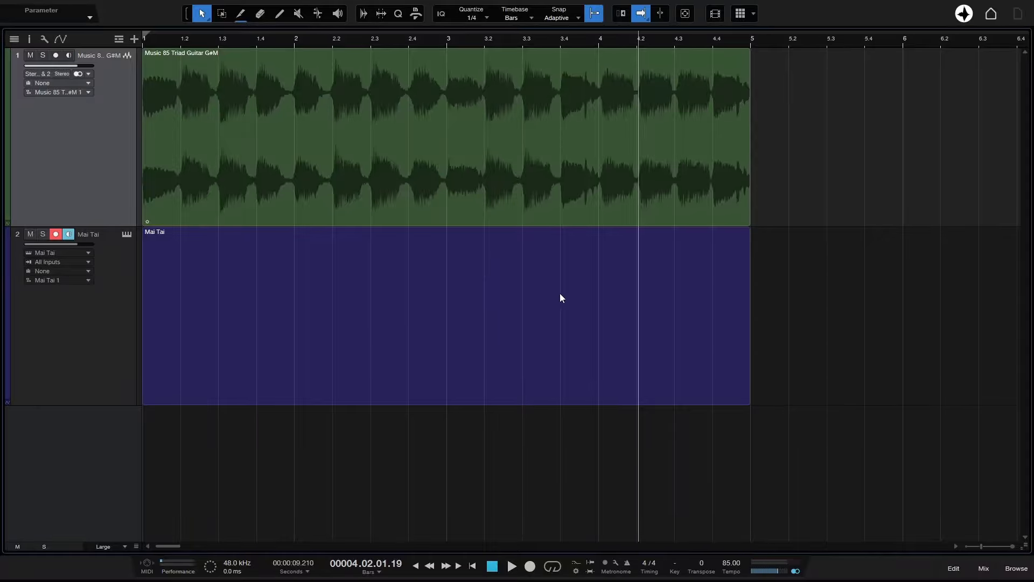
# Step: Open the Mai Tai part in the note editor, enlarge the editor, and return the playhead to bar 1
pyautogui.doubleClick(442, 357)
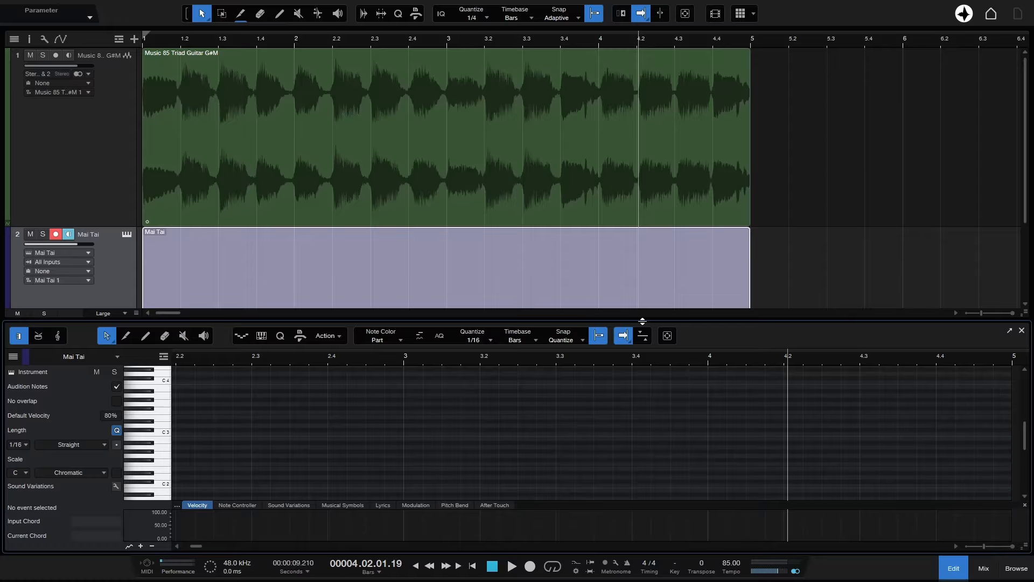
pyautogui.moveTo(643, 321); pyautogui.dragTo(640, 178)
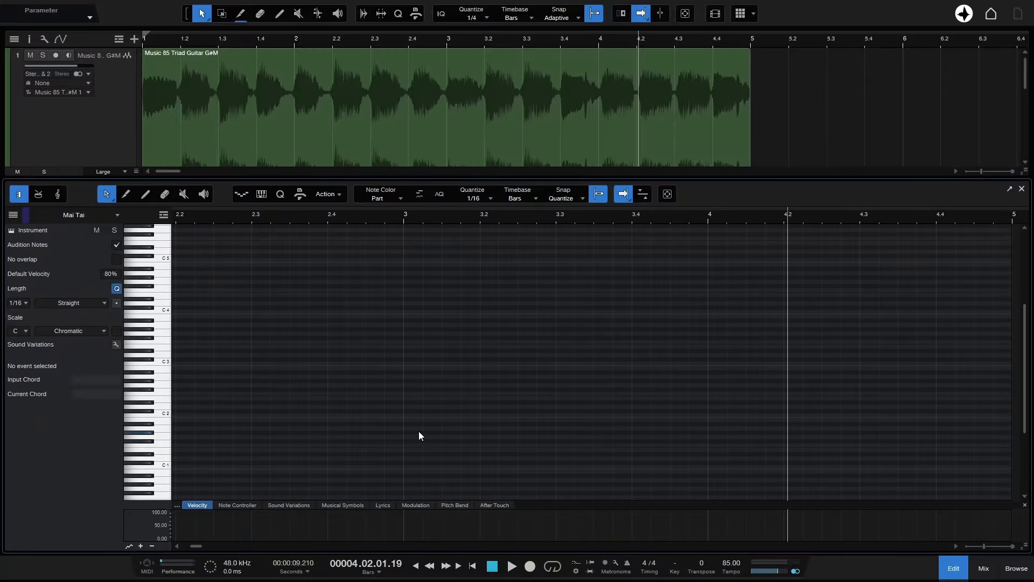
pyautogui.scroll(3, 416, 399)
pyautogui.scroll(2, 416, 398)
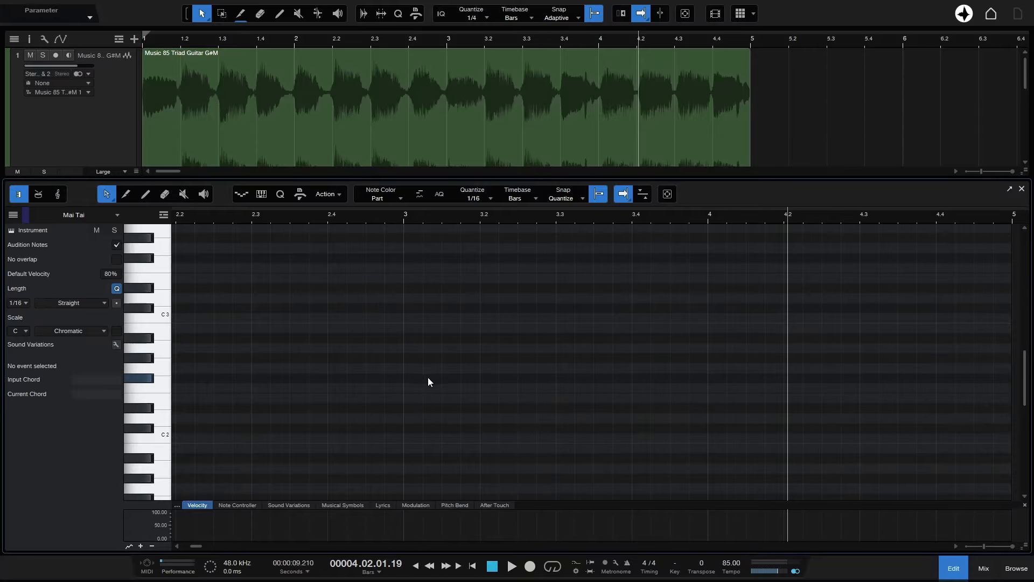
pyautogui.press('Home')
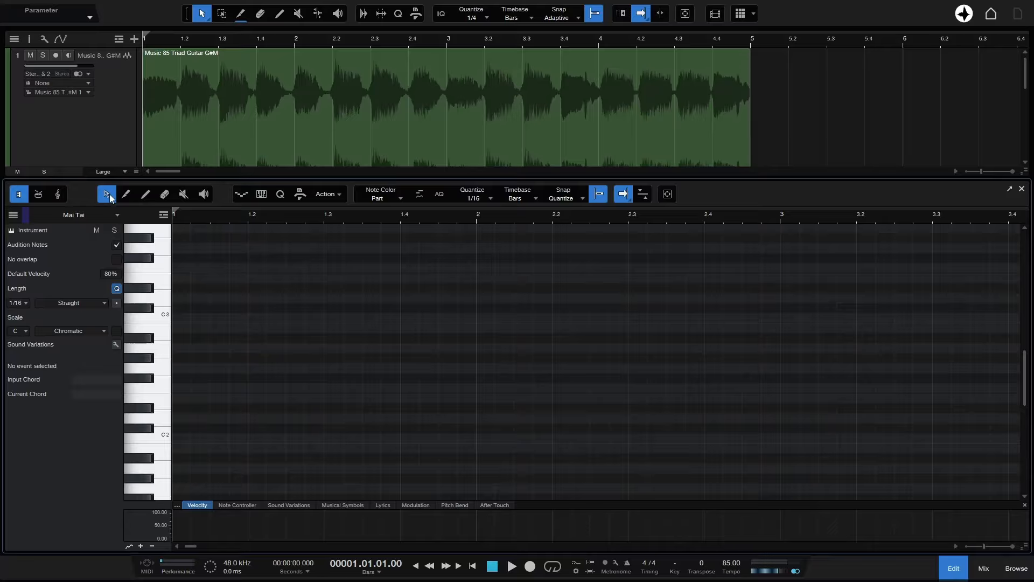
# Step: Add a one-beat D3 note at bar 1 and a B2 note running from 1.2.2 to 1.3 in the Mai Tai part
pyautogui.click(182, 296)
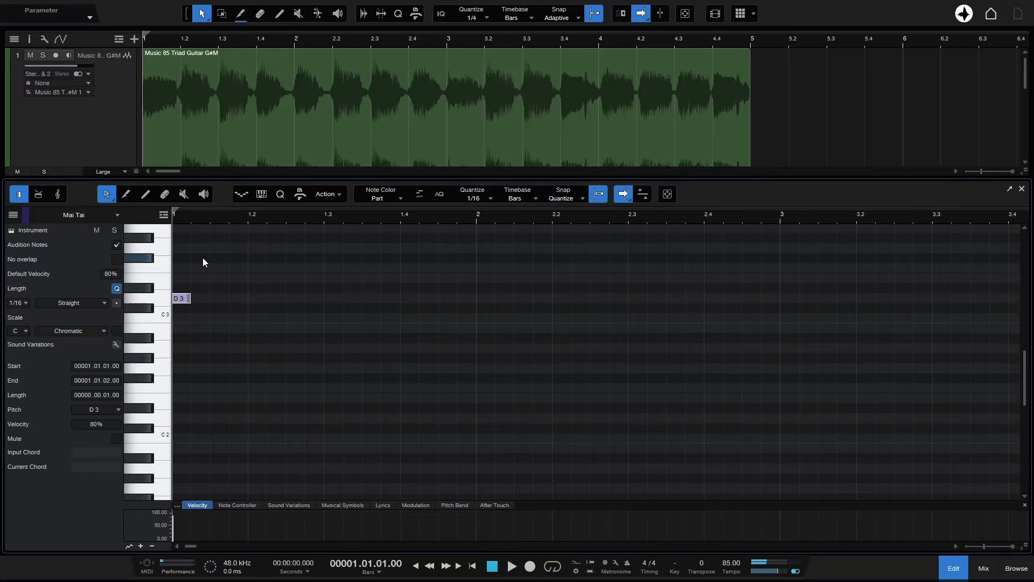
pyautogui.moveTo(190, 299); pyautogui.dragTo(246, 310)
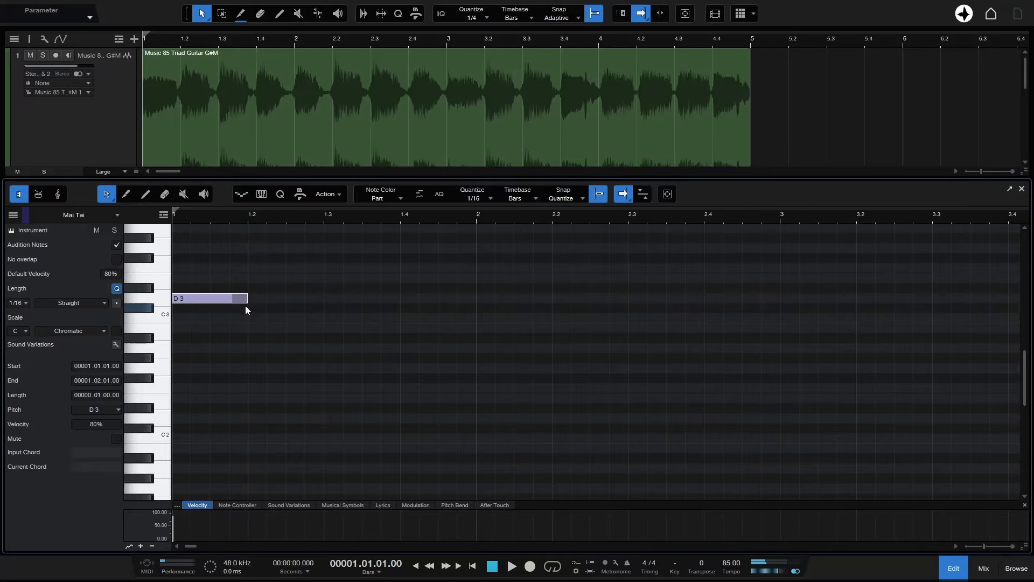
pyautogui.click(266, 329)
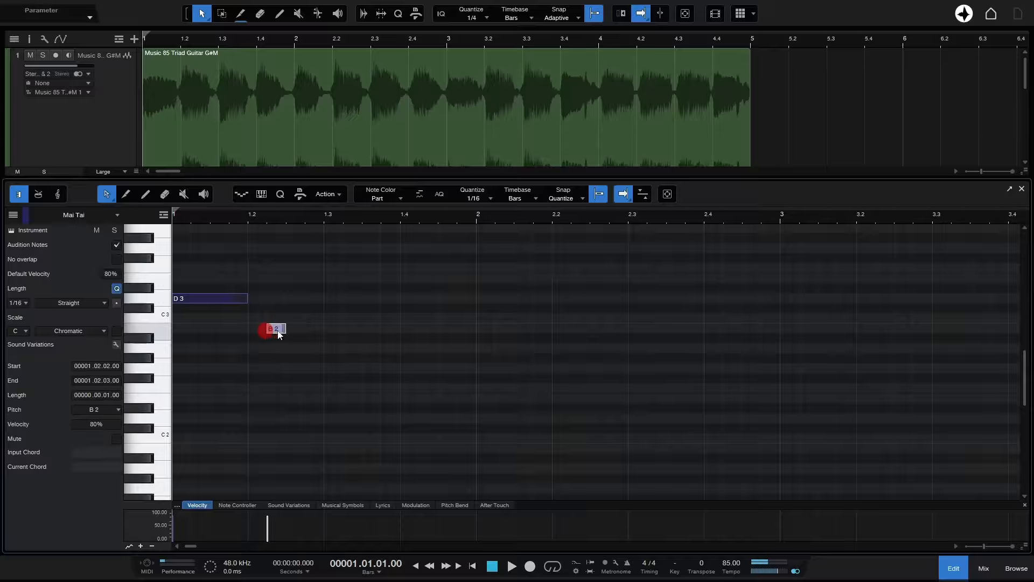
pyautogui.moveTo(284, 331); pyautogui.dragTo(321, 333)
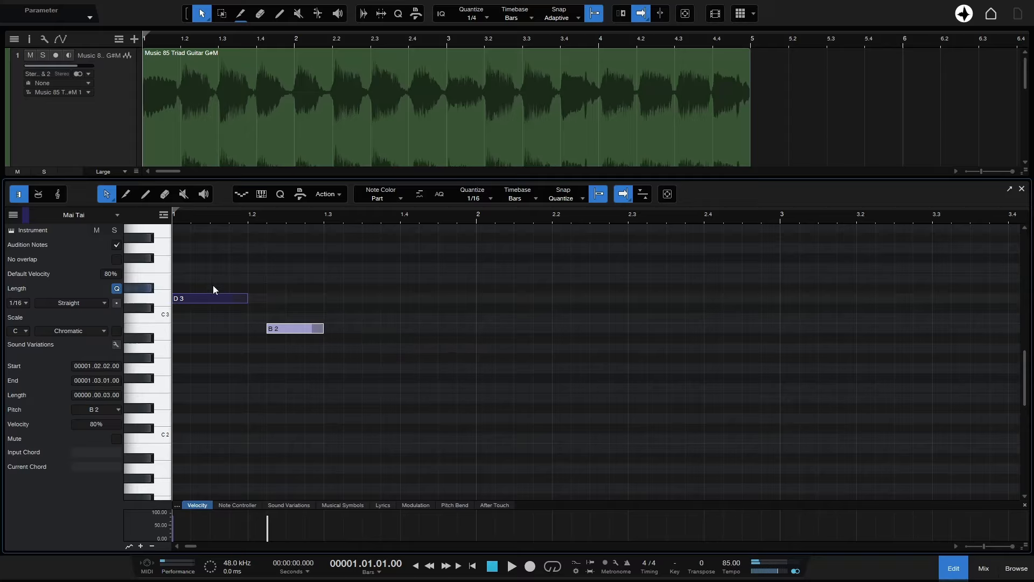
# Step: Set the note editor's quantize to 1/2 and add a D3 note of that length at bar 2
pyautogui.click(487, 199)
pyautogui.click(494, 216)
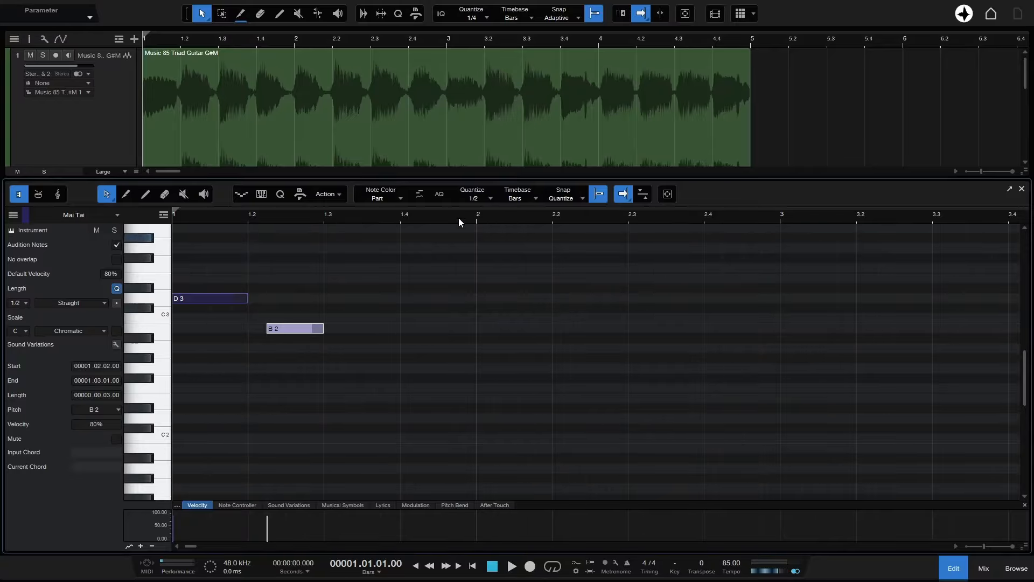
pyautogui.doubleClick(491, 297)
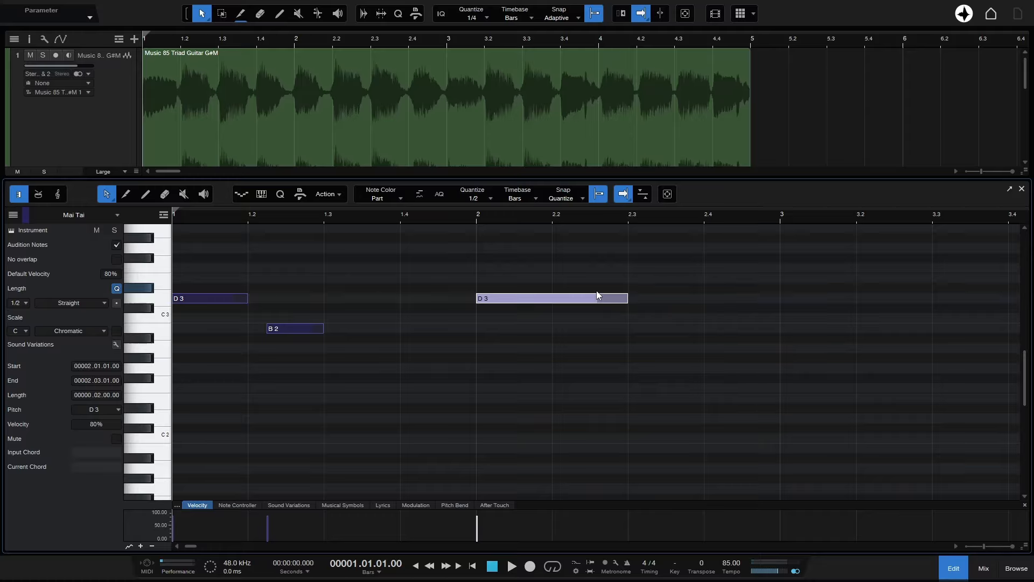
# Step: With quantize set to 1/4, split the D3 note starting at bar 2 at 2.2 using the Split tool
pyautogui.press('2')
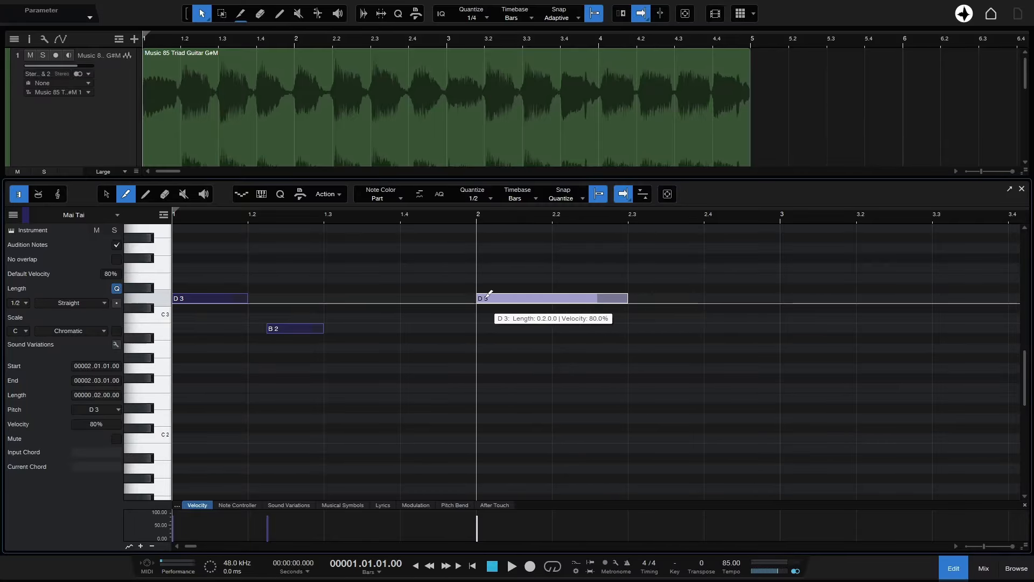
pyautogui.click(476, 200)
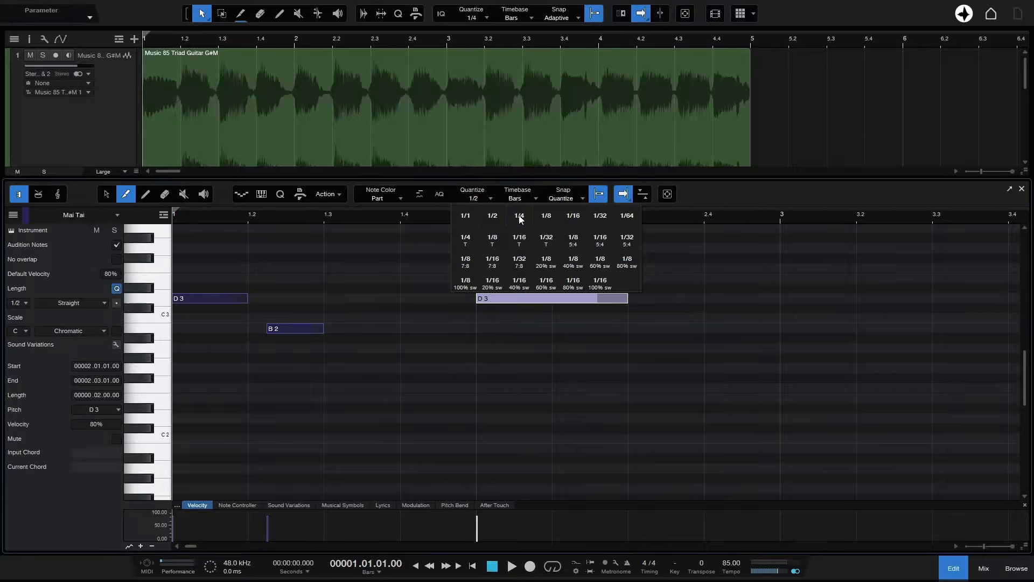
pyautogui.click(521, 218)
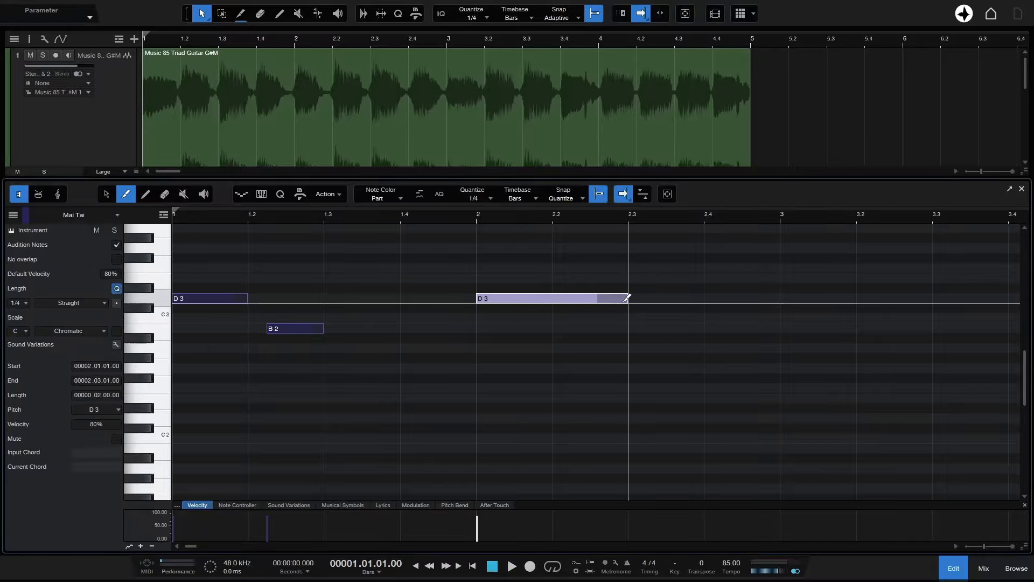
pyautogui.keyDown('alt'); pyautogui.click(555, 296); pyautogui.keyUp('alt')
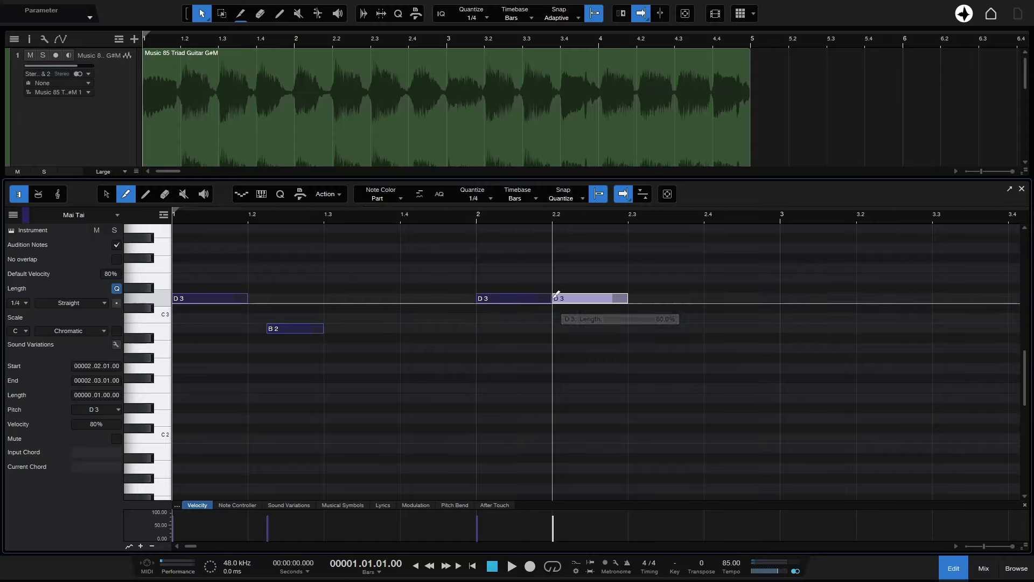
# Step: Paint a quarter-note G2 at 2.4 and an E2 note from 1.3 to bar 2 with the Paint tool
pyautogui.press('5')
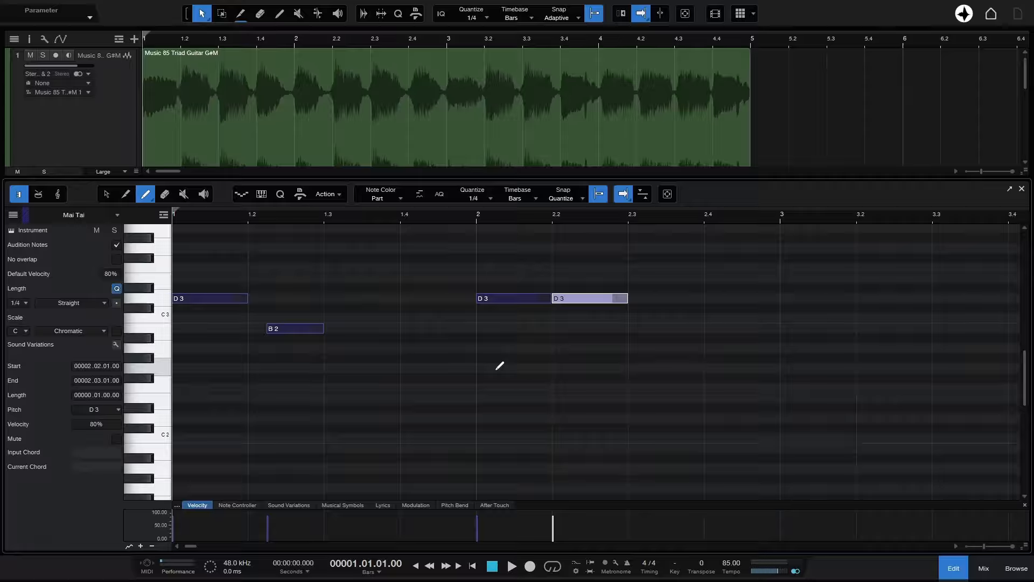
pyautogui.click(721, 368)
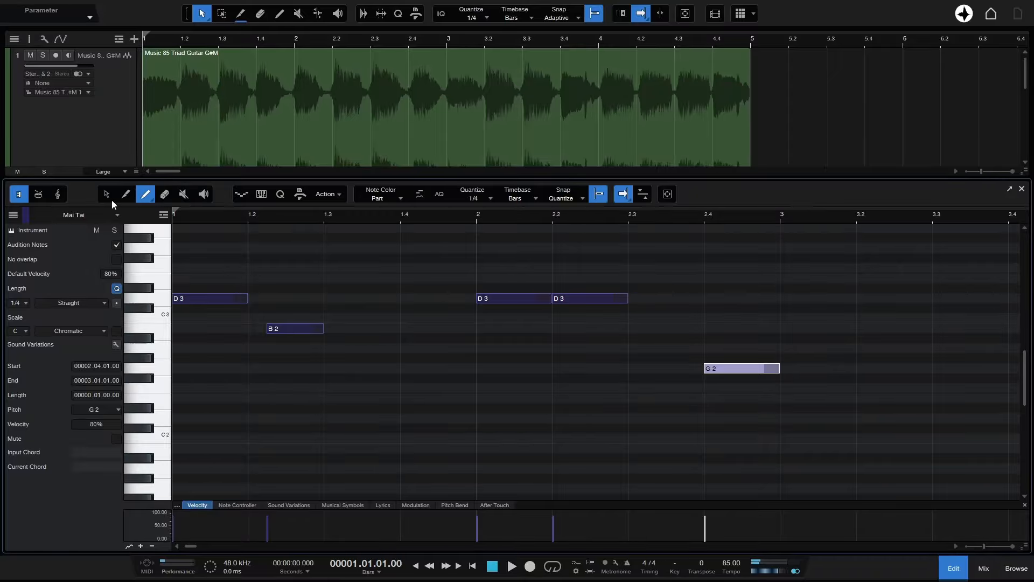
pyautogui.click(329, 398)
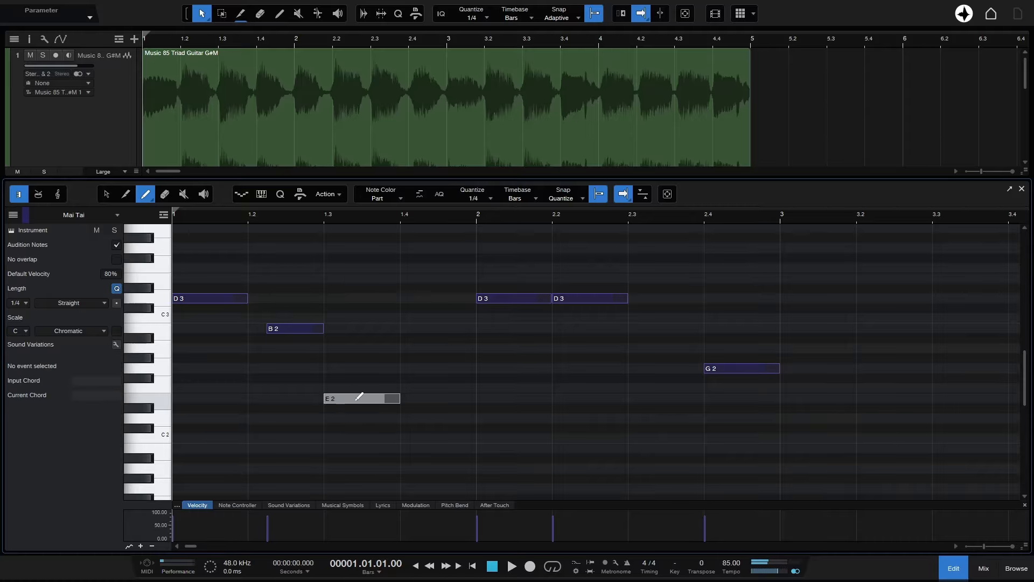
pyautogui.moveTo(428, 398)
pyautogui.mouseDown()
pyautogui.moveTo(840, 392)
pyautogui.moveTo(407, 400)
pyautogui.moveTo(931, 395)
pyautogui.moveTo(476, 396)
pyautogui.mouseUp()
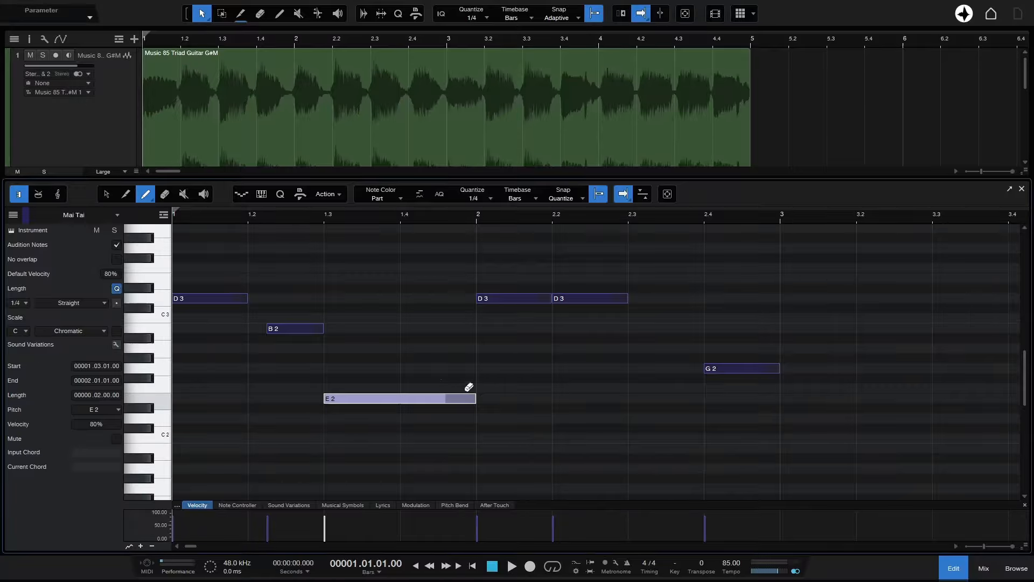
# Step: Erase the E2 note, the B2 note and the D3 note at 2.2 while the Paint tool is active
pyautogui.click(404, 396)
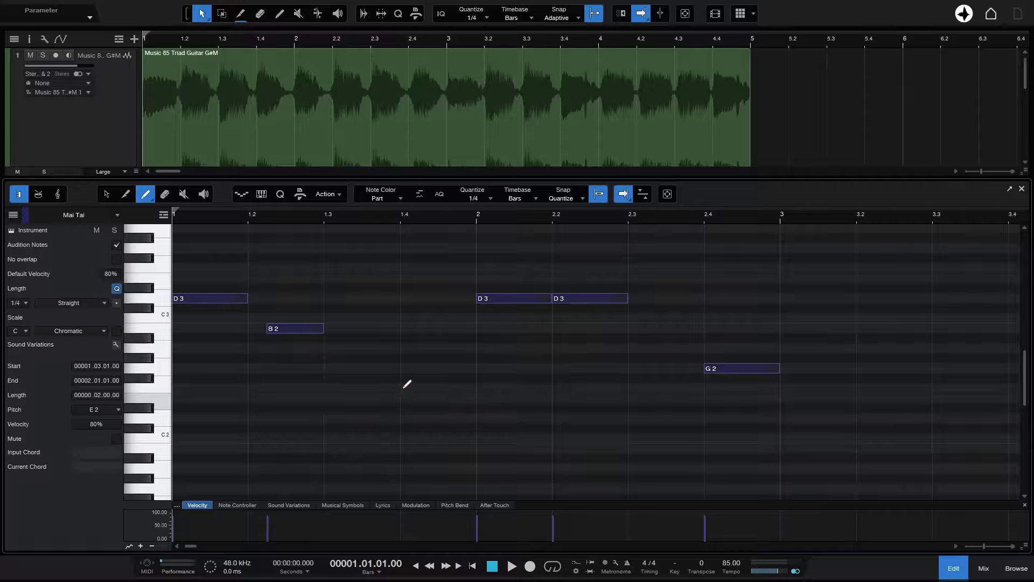
pyautogui.click(296, 327)
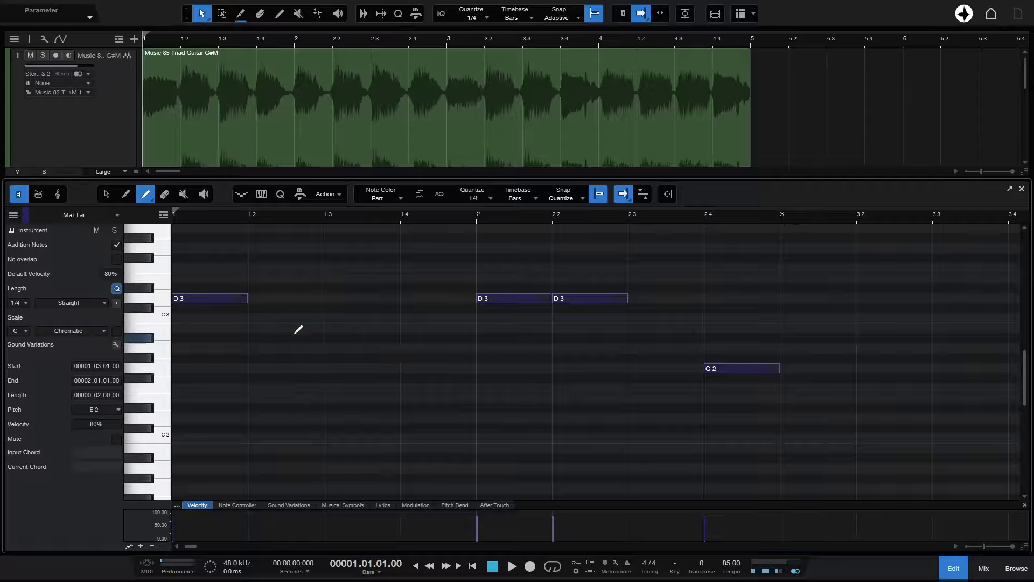
pyautogui.click(579, 298)
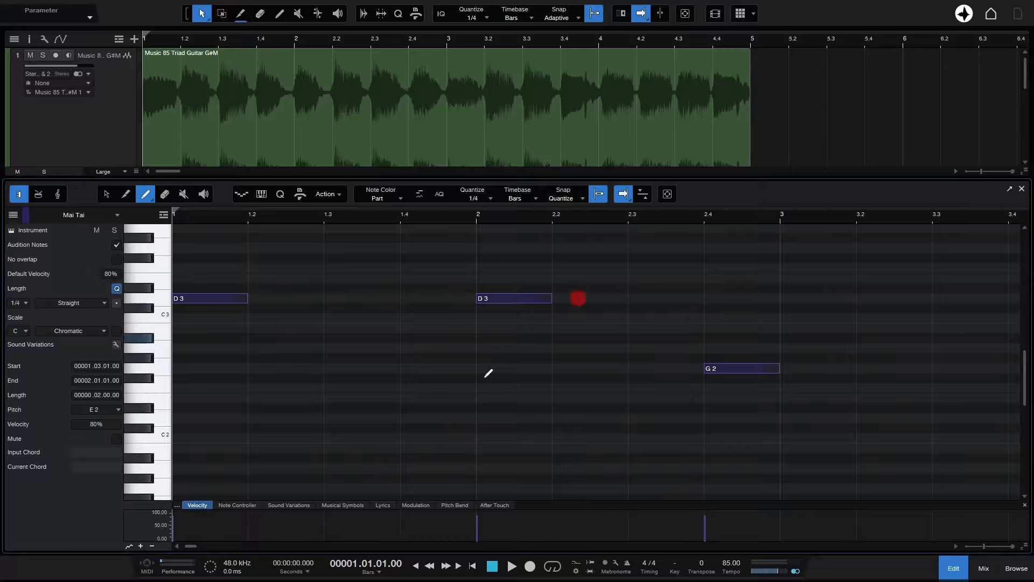
# Step: Erase the remaining D3 and G2 notes by sweeping over them with the Eraser tool
pyautogui.press('4')
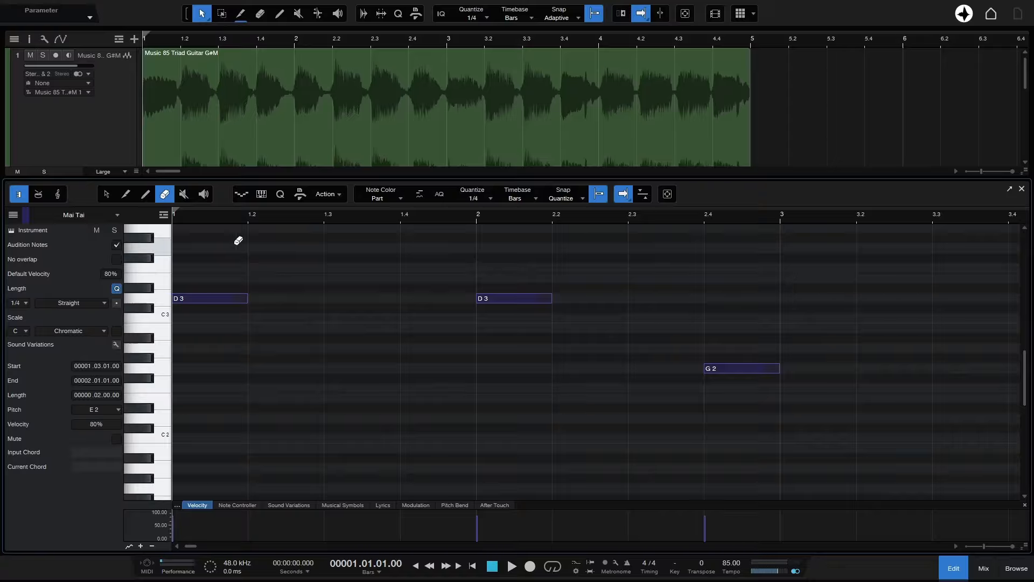
pyautogui.moveTo(202, 237)
pyautogui.mouseDown()
pyautogui.moveTo(251, 291)
pyautogui.moveTo(644, 389)
pyautogui.moveTo(812, 403)
pyautogui.moveTo(846, 425)
pyautogui.mouseUp()
pyautogui.moveTo(855, 434)
pyautogui.mouseDown()
pyautogui.moveTo(839, 416)
pyautogui.moveTo(582, 298)
pyautogui.moveTo(194, 298)
pyautogui.mouseUp()
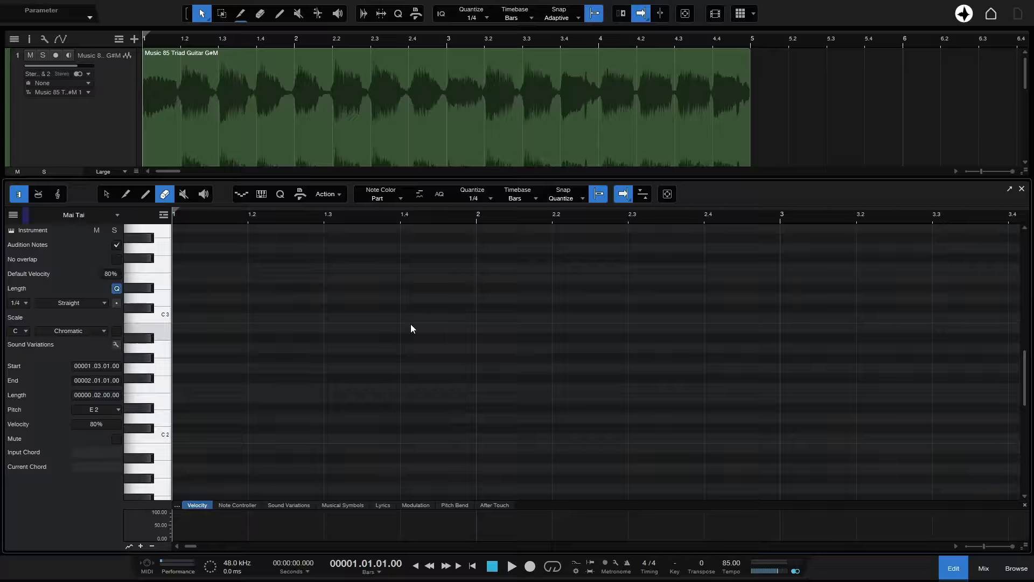
# Step: Undo all the note deletions in the Mai Tai part
pyautogui.hotkey('ctrl', 'z')
pyautogui.hotkey('ctrl', 'z')
pyautogui.hotkey('ctrl', 'z')
pyautogui.hotkey('ctrl', 'z')
pyautogui.hotkey('ctrl', 'z')
pyautogui.hotkey('ctrl', 'z')
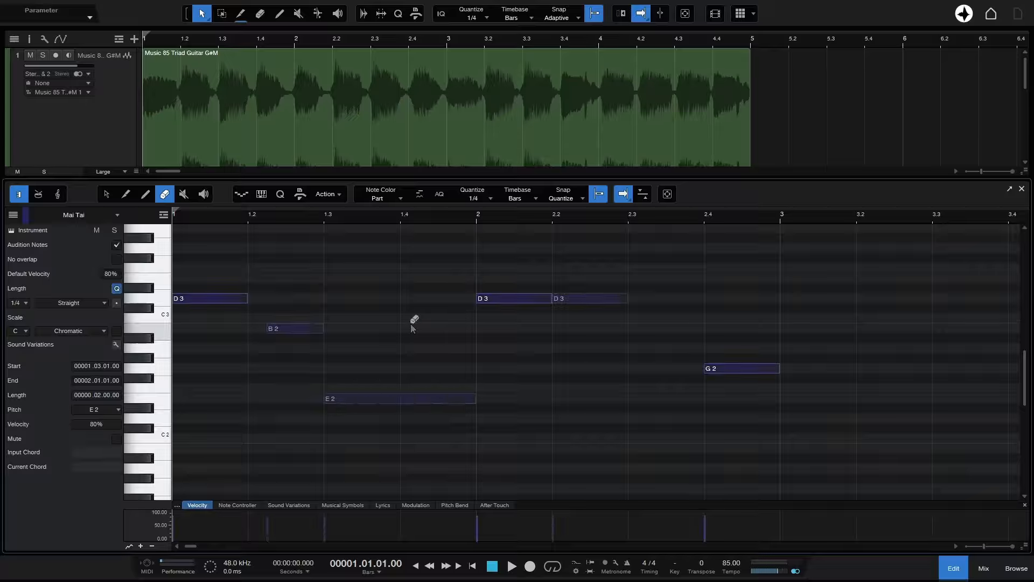
# Step: With the Mute tool, mute the D3 notes at bar 2 and 2.2, the E2 note and the B2 note
pyautogui.press('6')
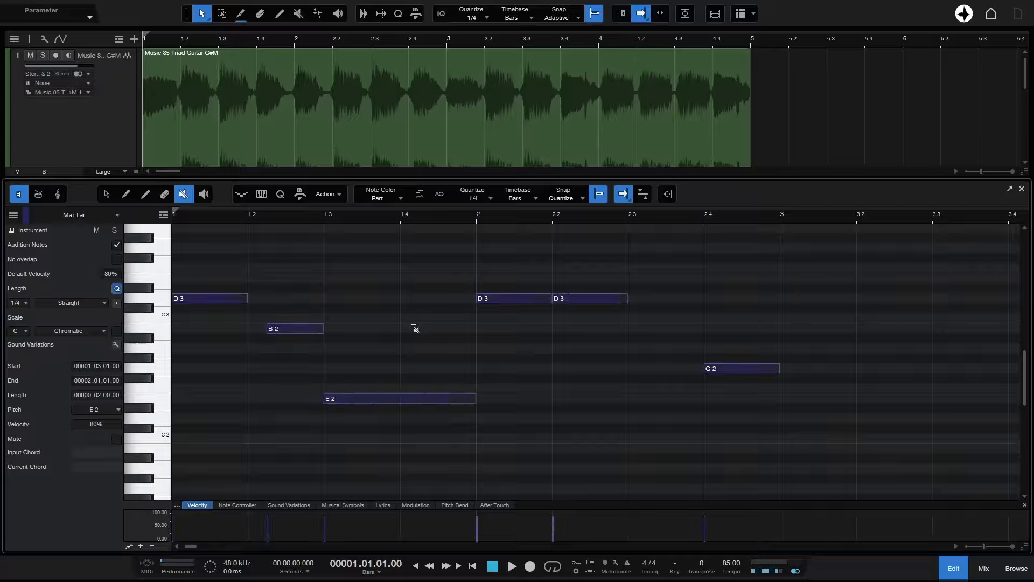
pyautogui.click(511, 299)
pyautogui.click(598, 298)
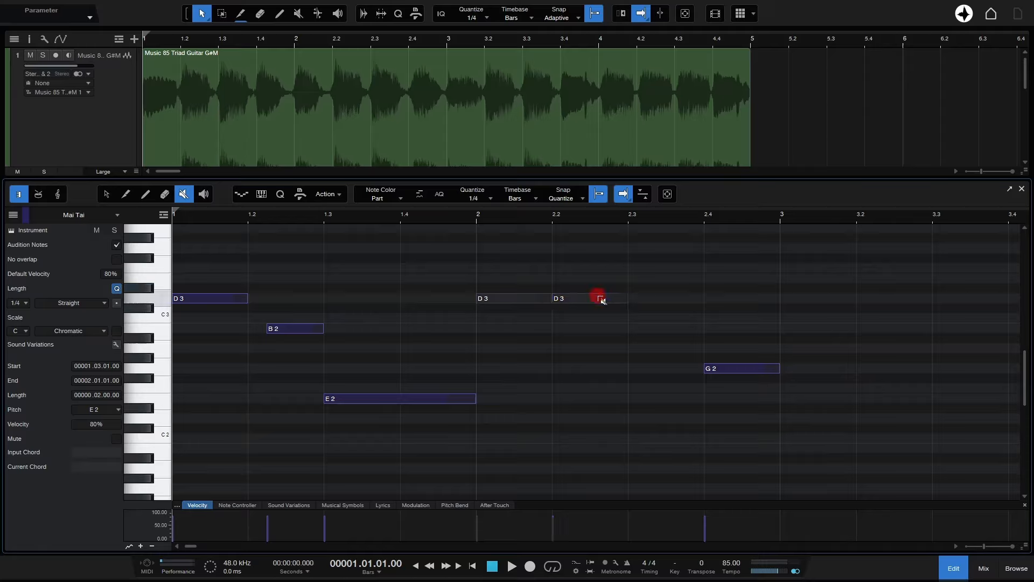
pyautogui.click(373, 398)
pyautogui.click(293, 327)
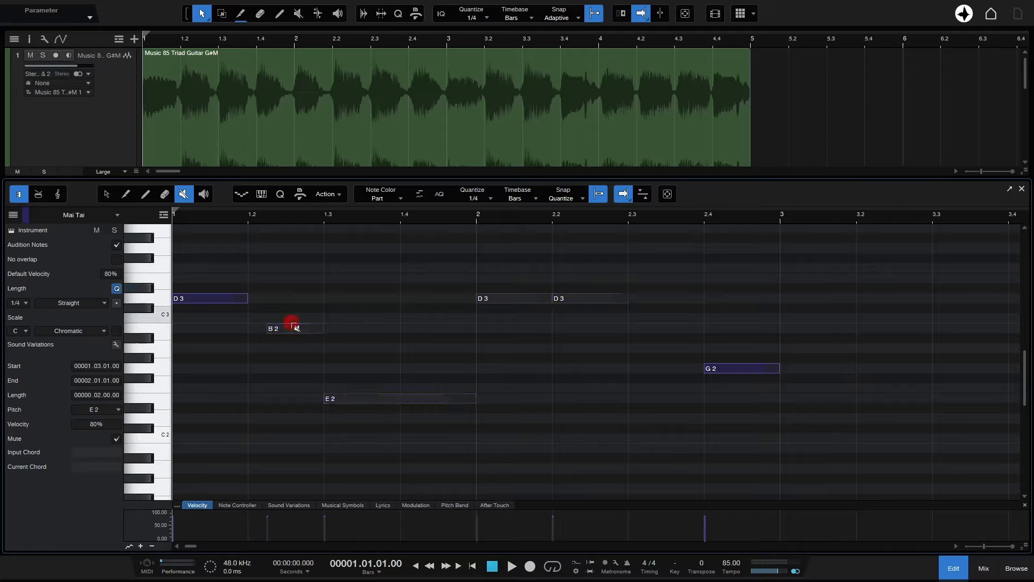
# Step: Unmute the B2 note, the E2 note and the D3 notes at bar 2 and 2.2
pyautogui.click(286, 328)
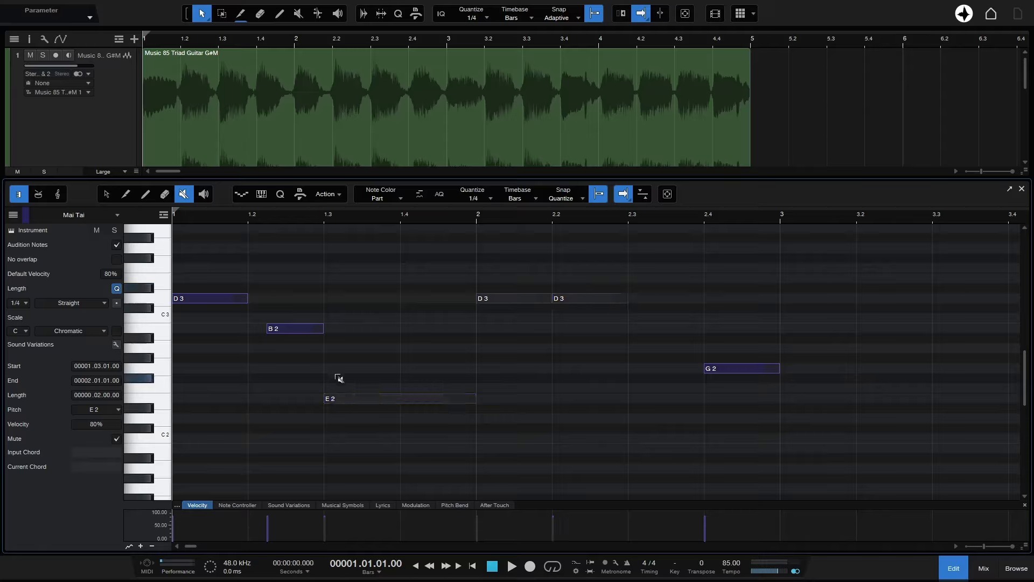
pyautogui.click(342, 399)
pyautogui.click(511, 297)
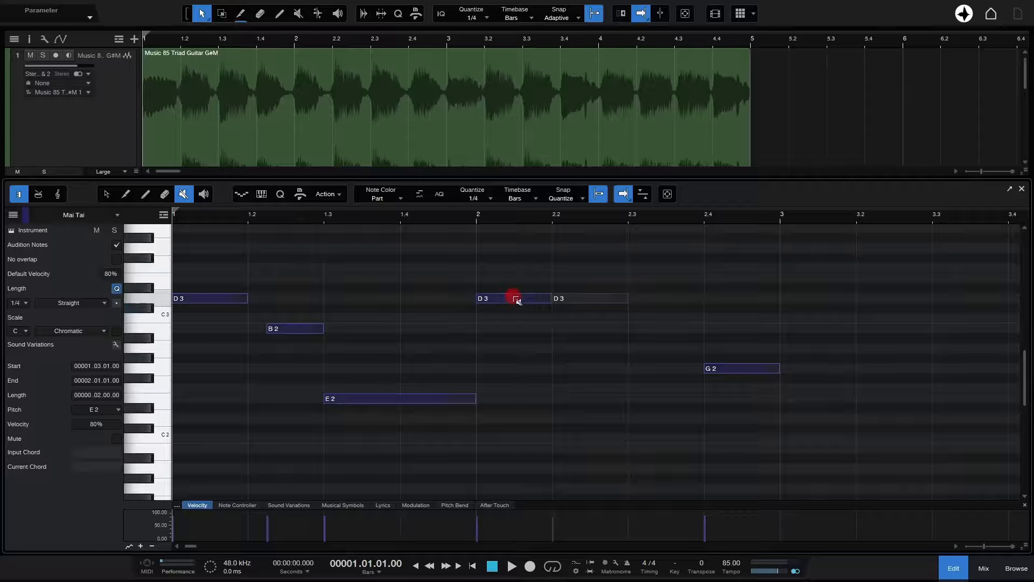
pyautogui.click(584, 298)
# Step: Switch the note editor to the Listen tool, deselect the Mai Tai part in the arrangement, and audition the part from 2.3
pyautogui.press('8')
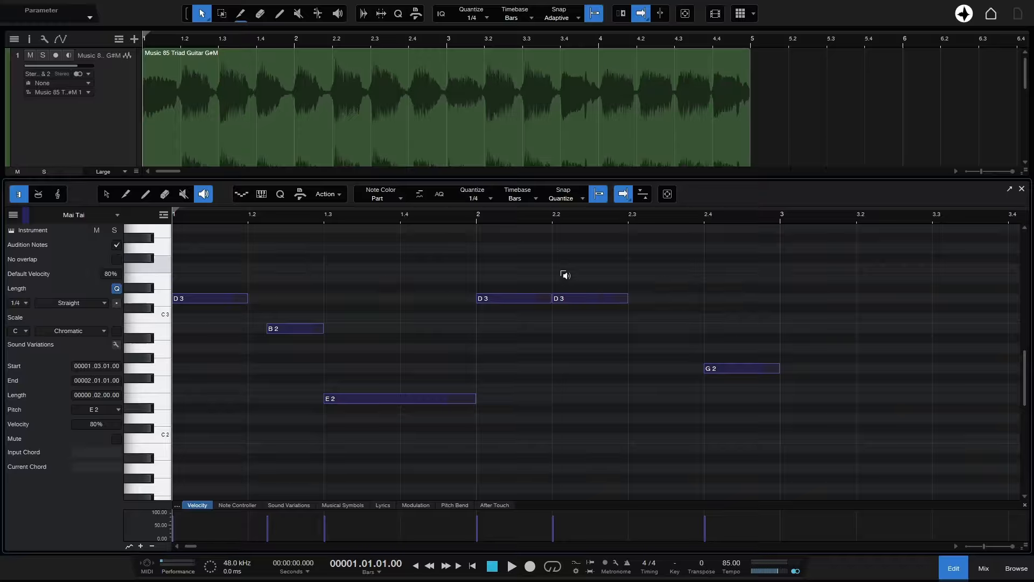
pyautogui.scroll(-3, 827, 89)
pyautogui.scroll(-3, 827, 88)
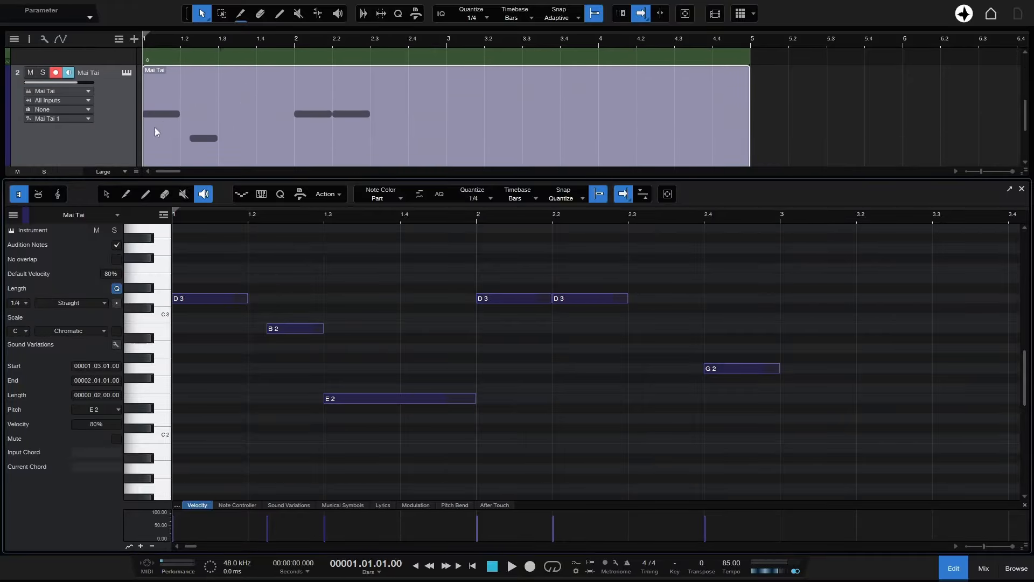
pyautogui.click(802, 116)
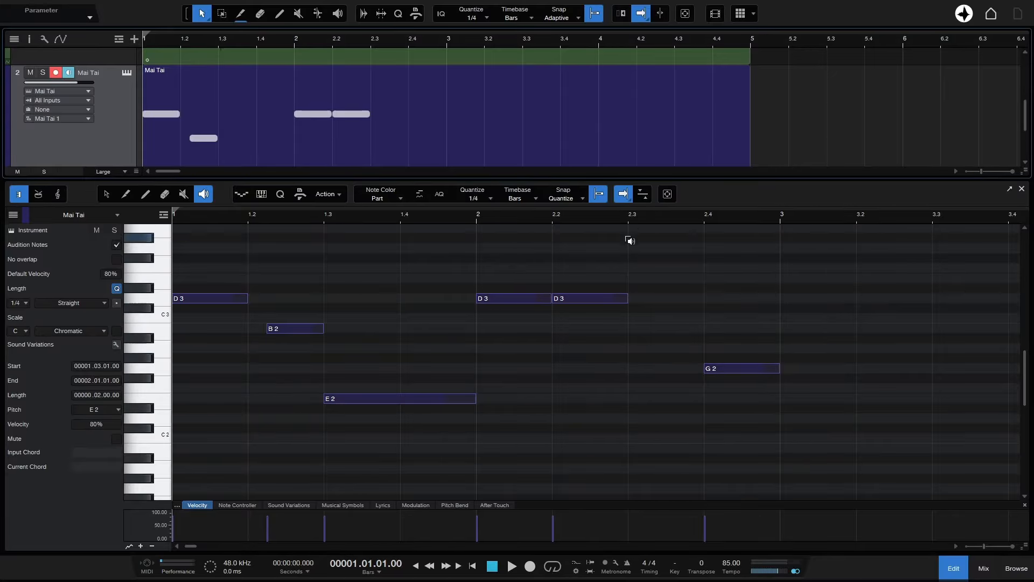
pyautogui.click(632, 339)
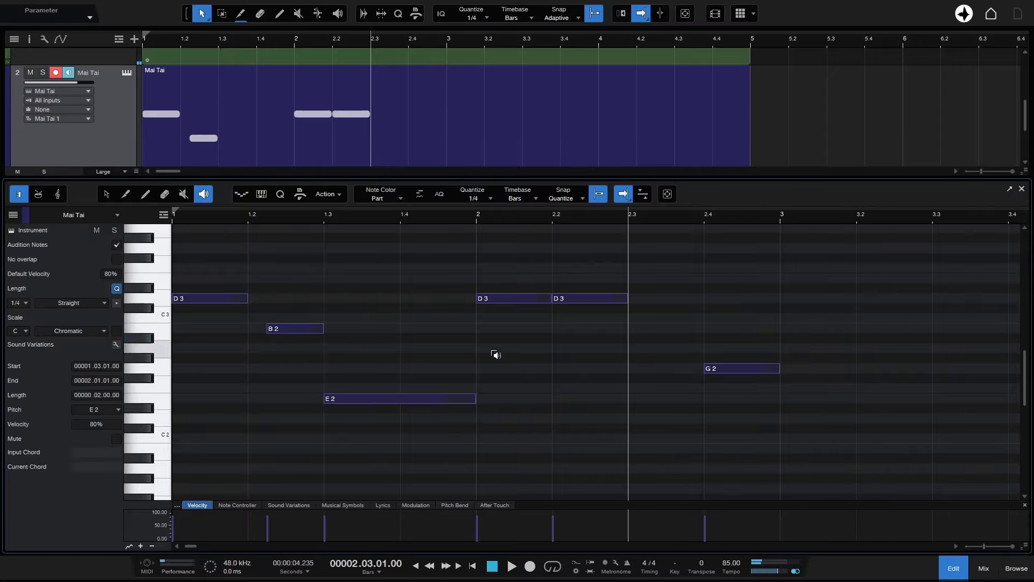
# Step: Audition the Mai Tai part from 2.3 once more with the Listen tool, and return the note editor to the Arrow tool
pyautogui.click(633, 366)
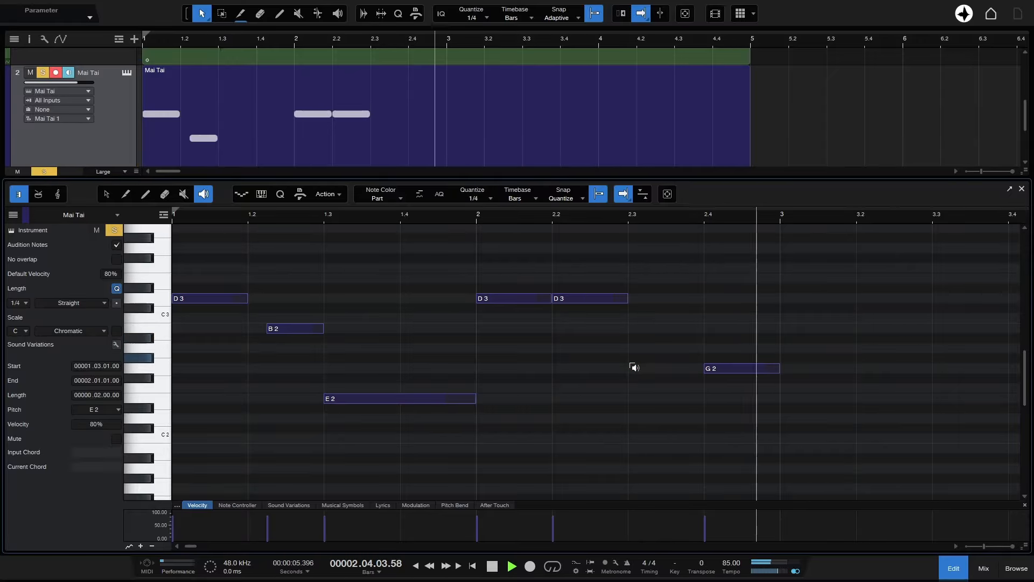
pyautogui.scroll(2, 738, 116)
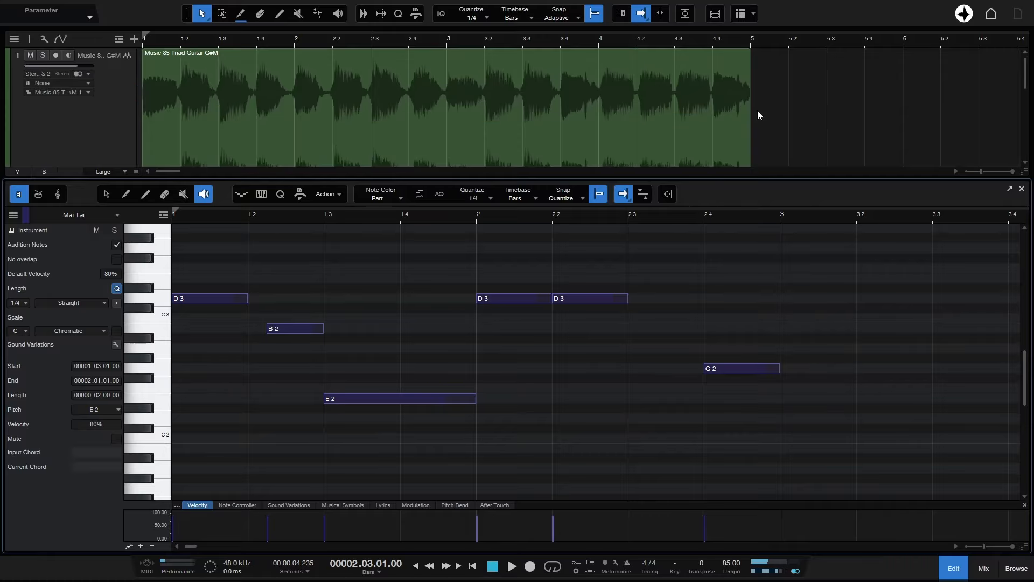
pyautogui.scroll(-2, 539, 398)
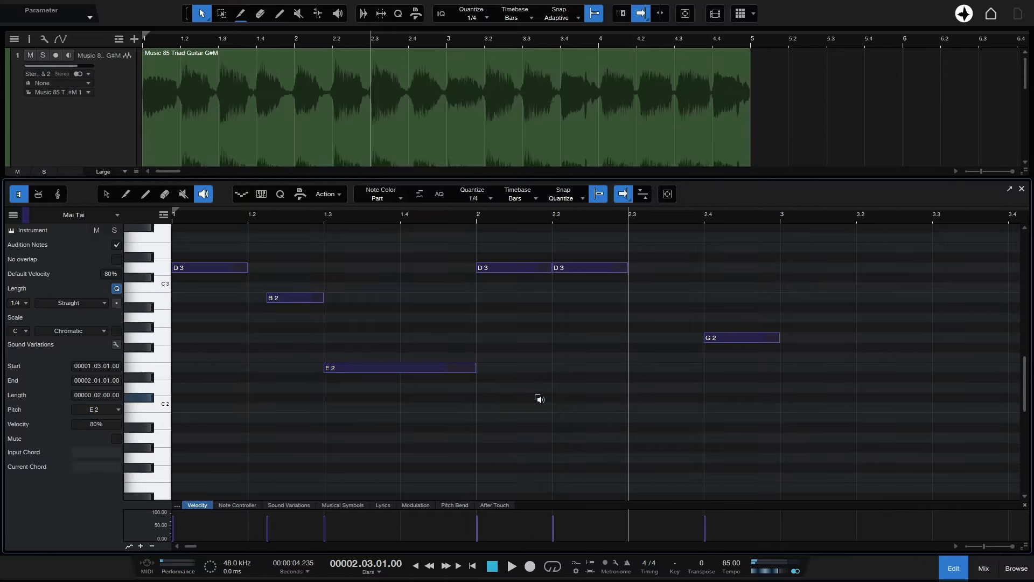
pyautogui.press('1')
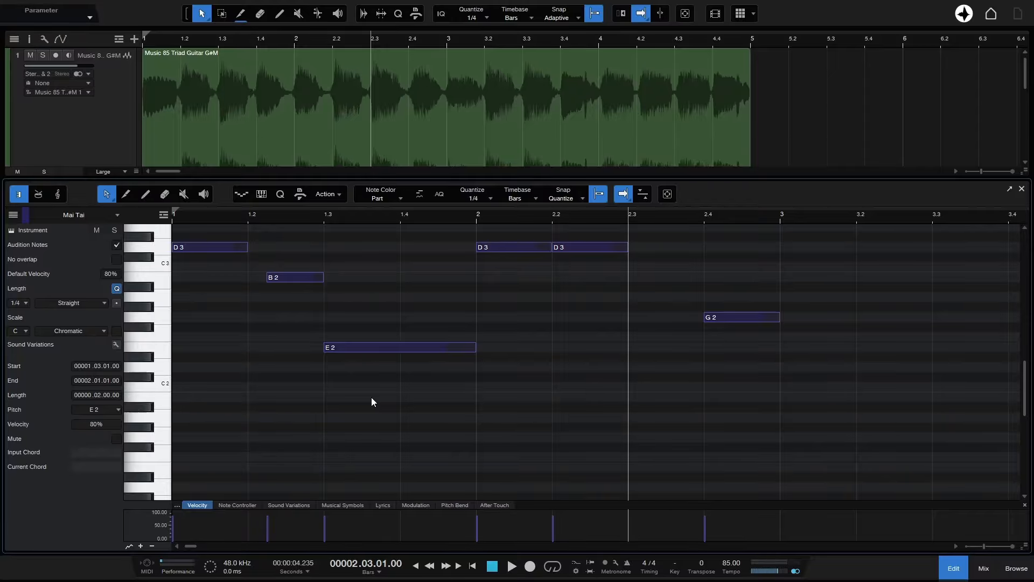
pyautogui.scroll(3, 294, 415)
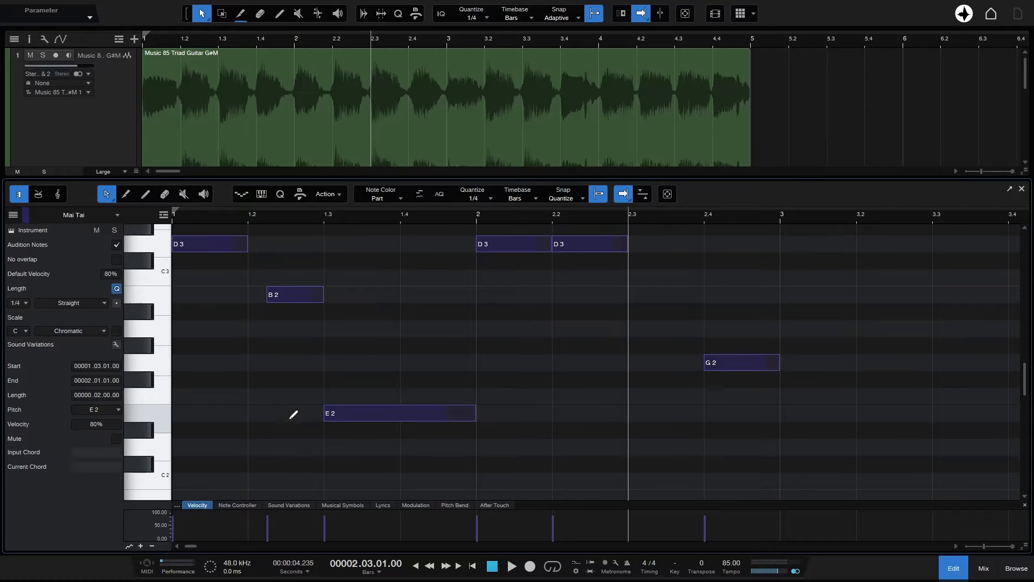
pyautogui.scroll(1, 452, 330)
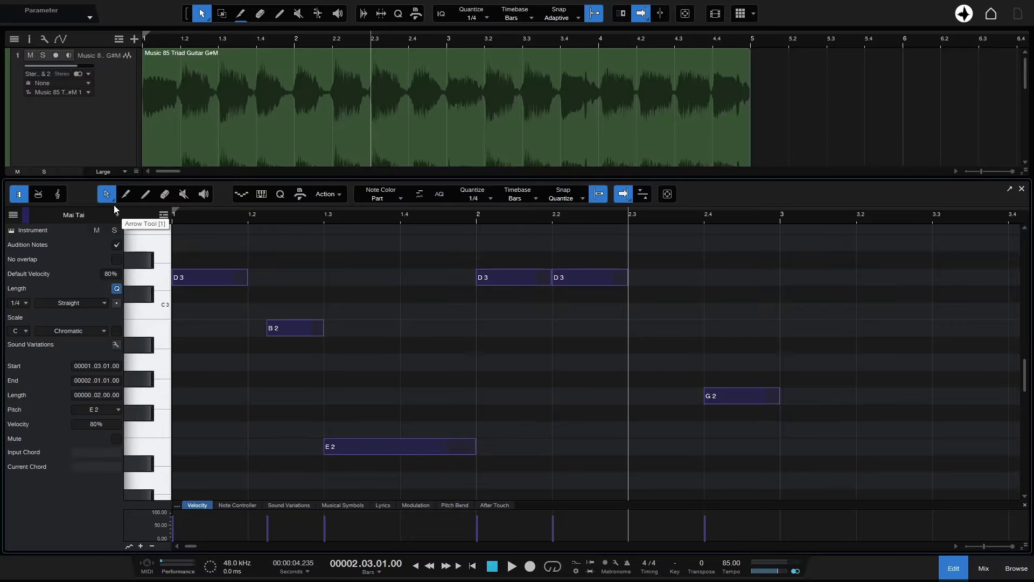
# Step: Compare the arrangement Arrow tool's list of alternatives with the note editor Arrow tool's Extended and Basic modes
pyautogui.click(207, 21)
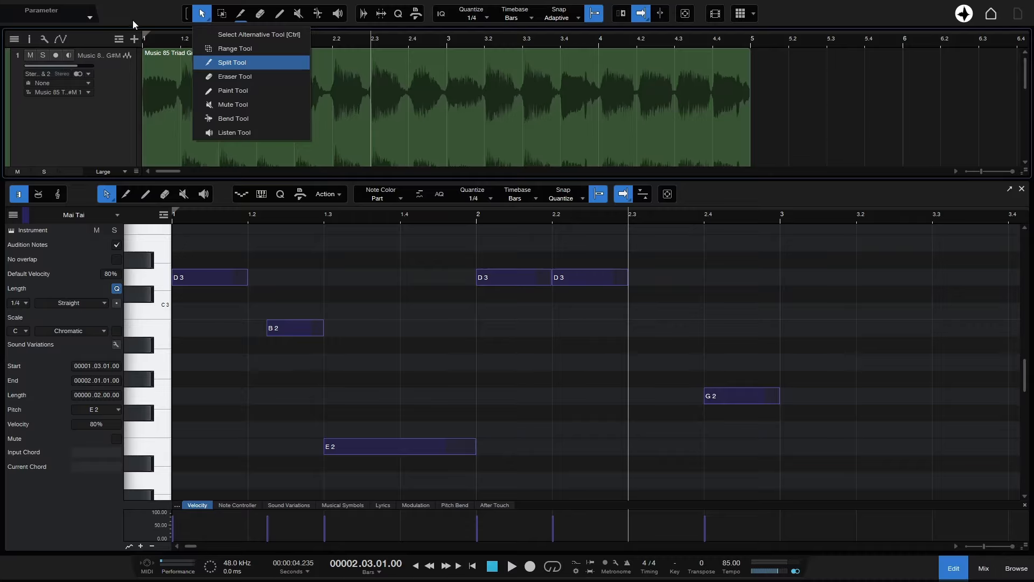
pyautogui.click(115, 200)
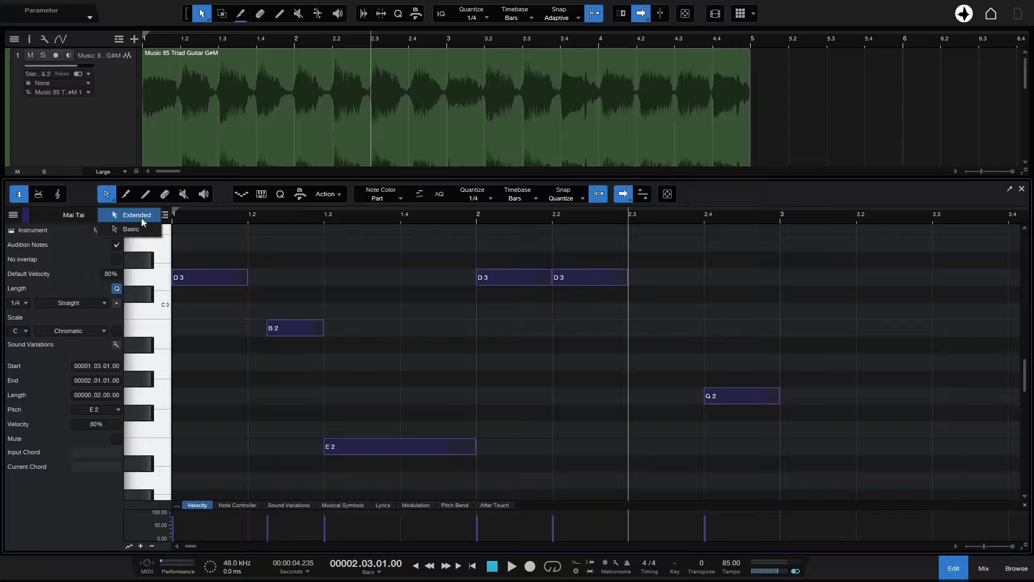
pyautogui.click(135, 230)
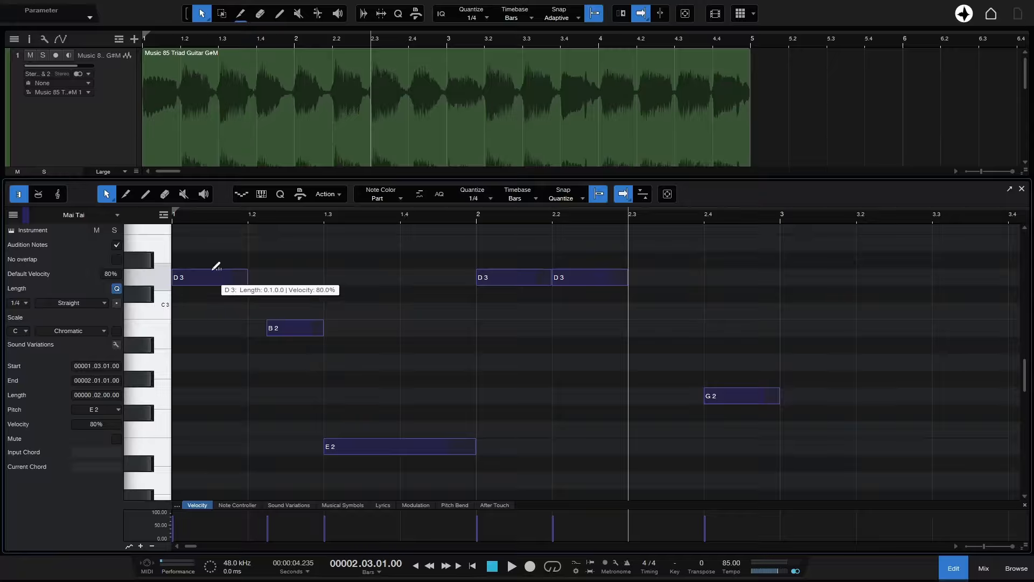
# Step: Lower the velocity of the D3 note at bar 1 to 74% and of the E2 note to 78% directly on the notes
pyautogui.moveTo(216, 267)
pyautogui.mouseDown()
pyautogui.moveTo(223, 413)
pyautogui.moveTo(228, 272)
pyautogui.moveTo(227, 283)
pyautogui.mouseUp()
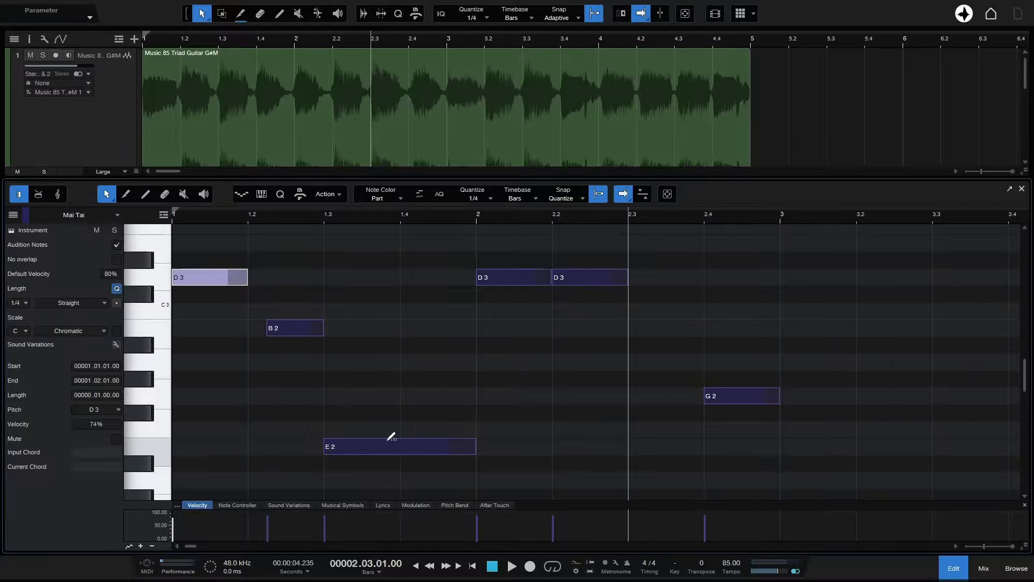
pyautogui.moveTo(392, 436)
pyautogui.mouseDown()
pyautogui.moveTo(386, 575)
pyautogui.moveTo(396, 395)
pyautogui.moveTo(391, 445)
pyautogui.mouseUp()
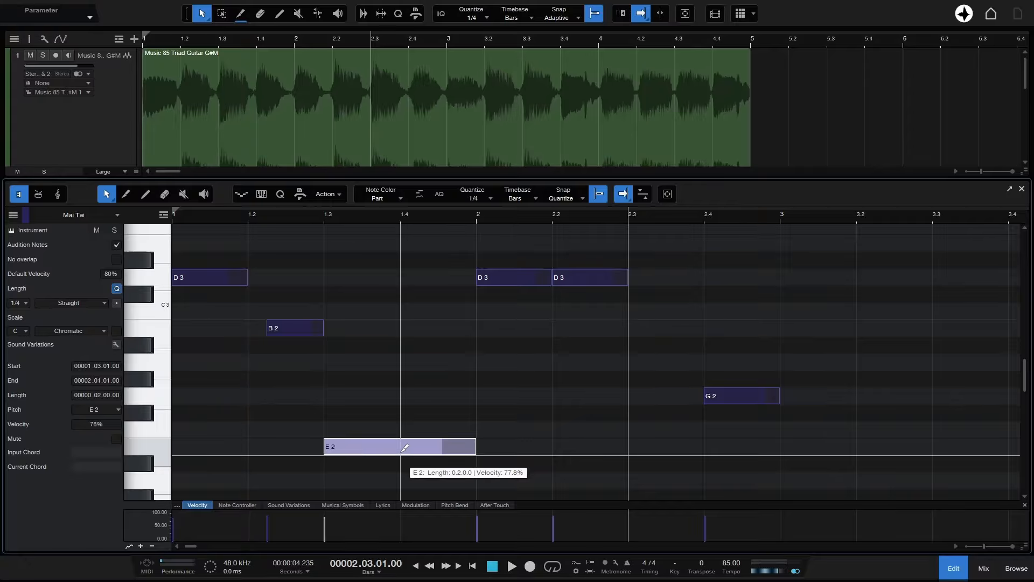
# Step: Split the E2 note at 1.4, merge the two adjacent D3 notes at bar 2, and merge the E2 halves back together
pyautogui.keyDown('alt'); pyautogui.click(405, 448); pyautogui.keyUp('alt')
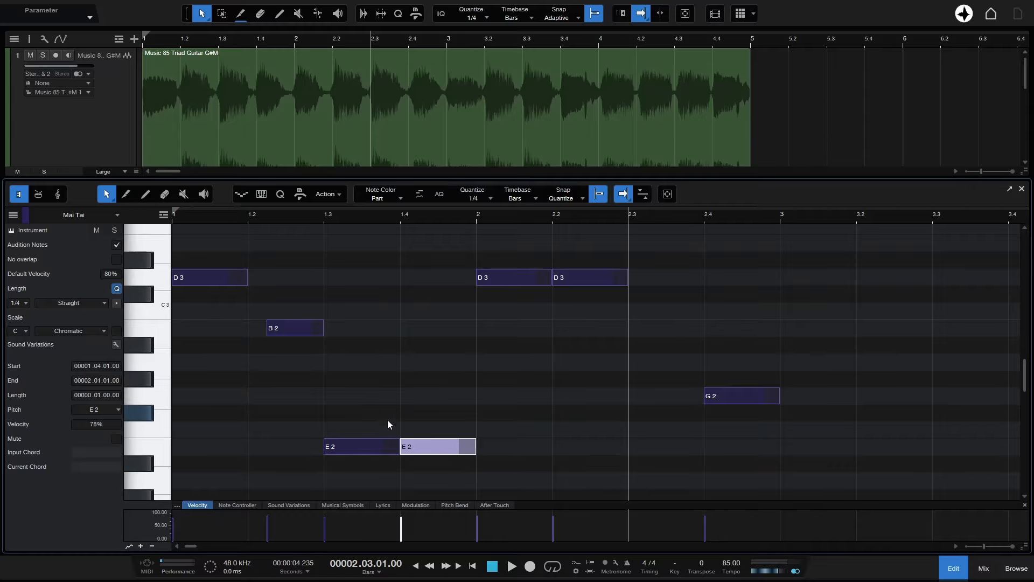
pyautogui.click(555, 278)
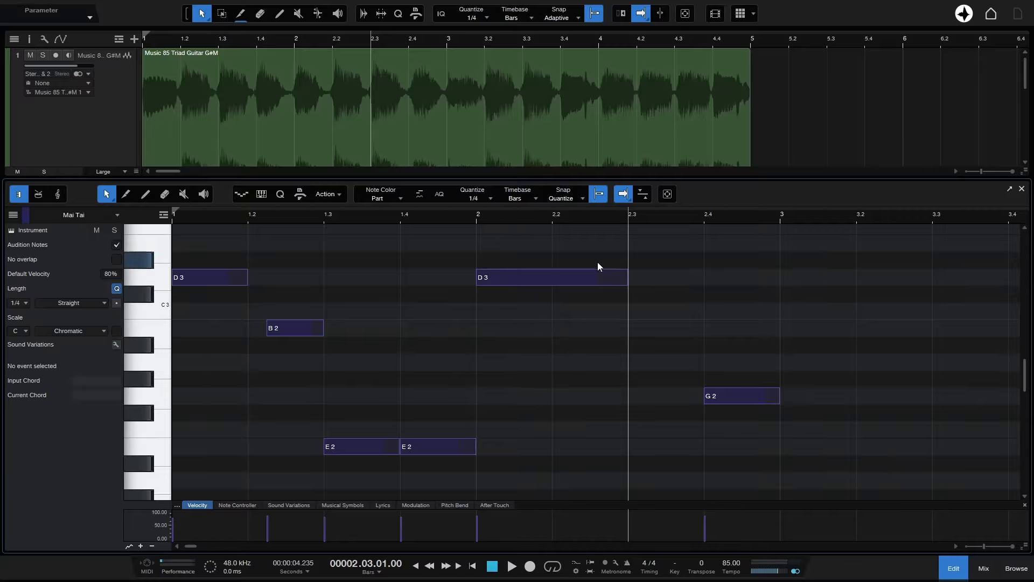
pyautogui.click(404, 447)
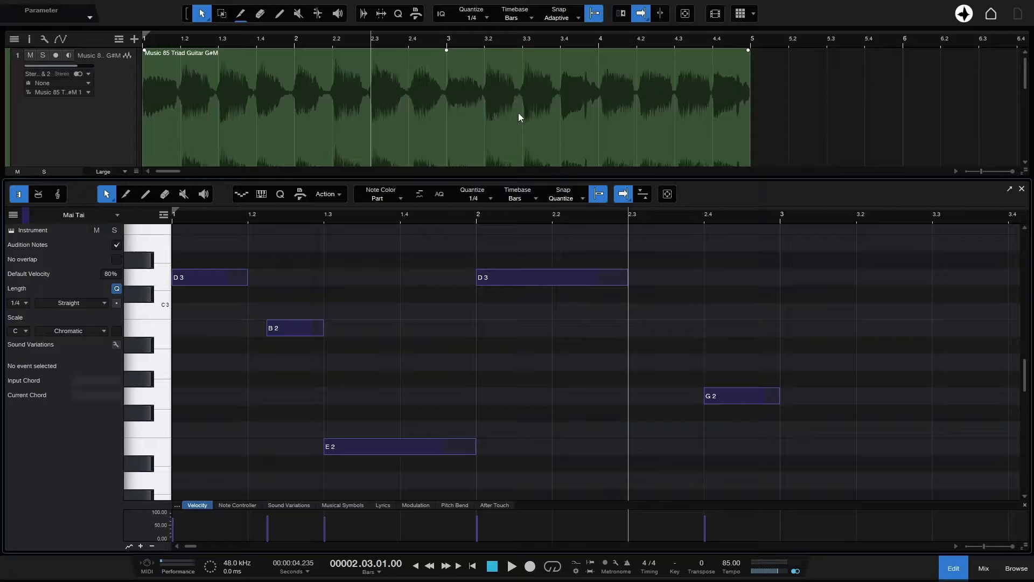
# Step: Review the note editor's tool menu with its Paint tool shapes and the pop-up tool palette, and close the note editor
pyautogui.rightClick(574, 379)
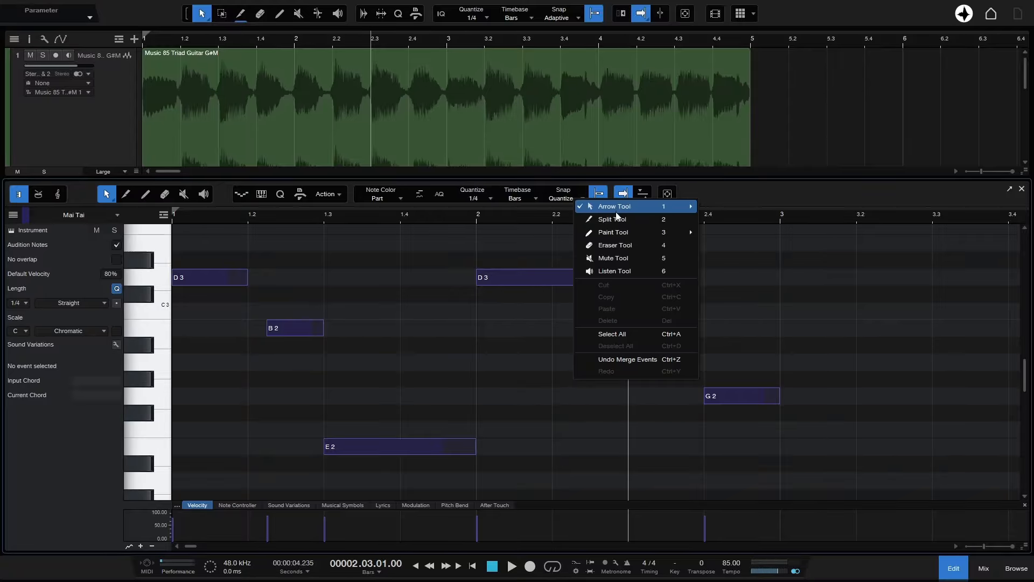
pyautogui.moveTo(609, 232)
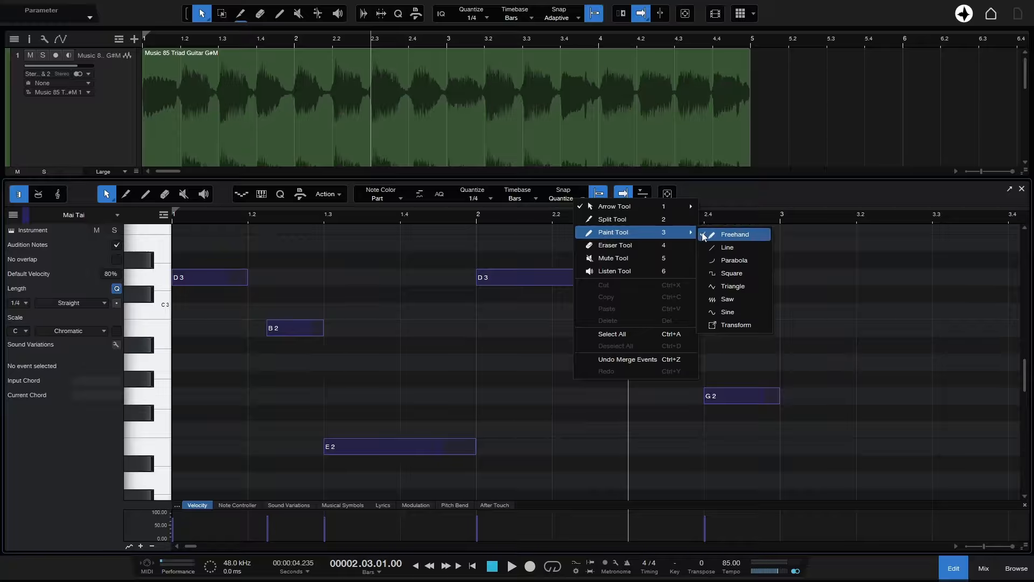
pyautogui.click(840, 293)
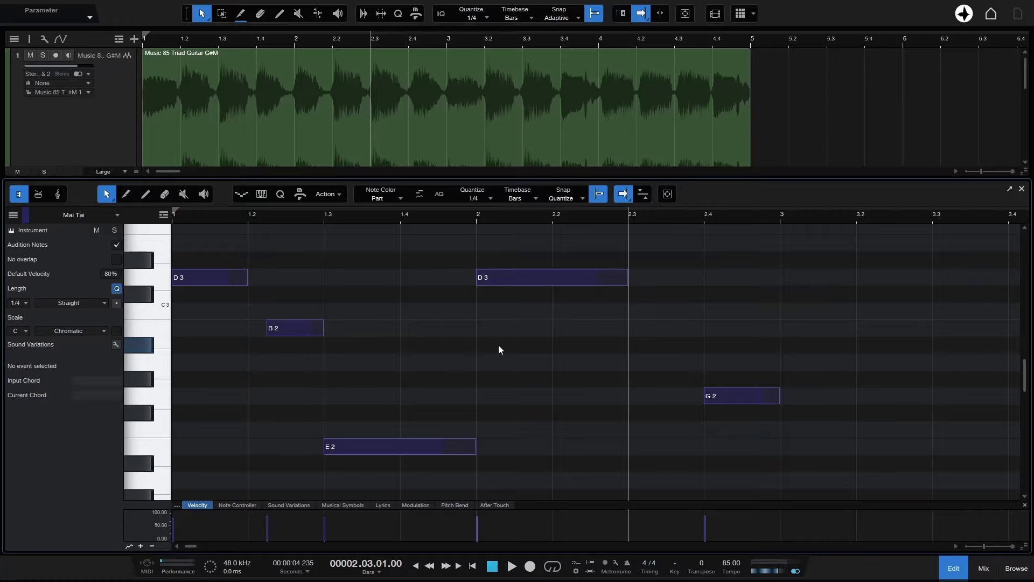
pyautogui.rightClick(499, 349)
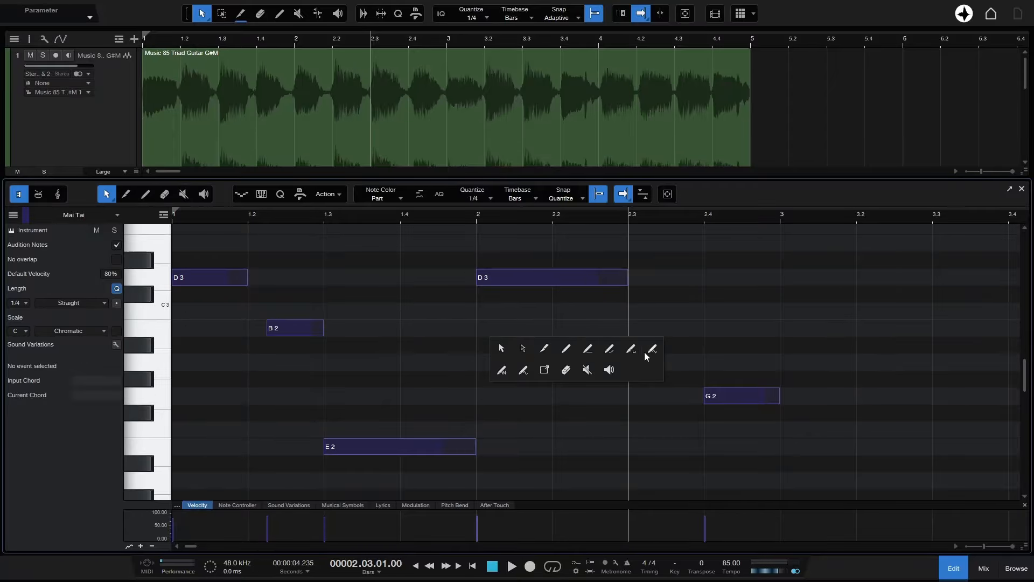
pyautogui.click(390, 372)
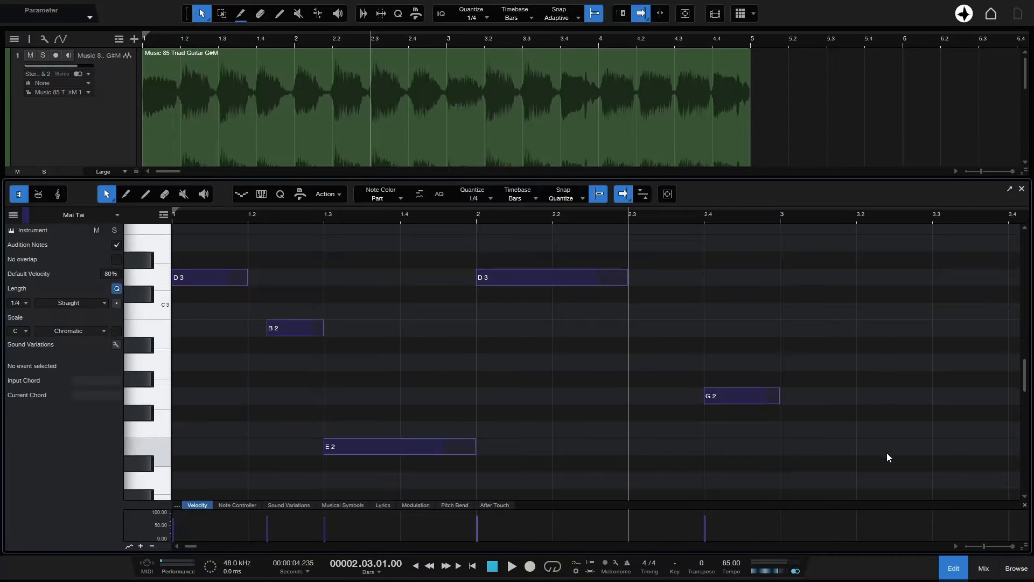
pyautogui.click(954, 569)
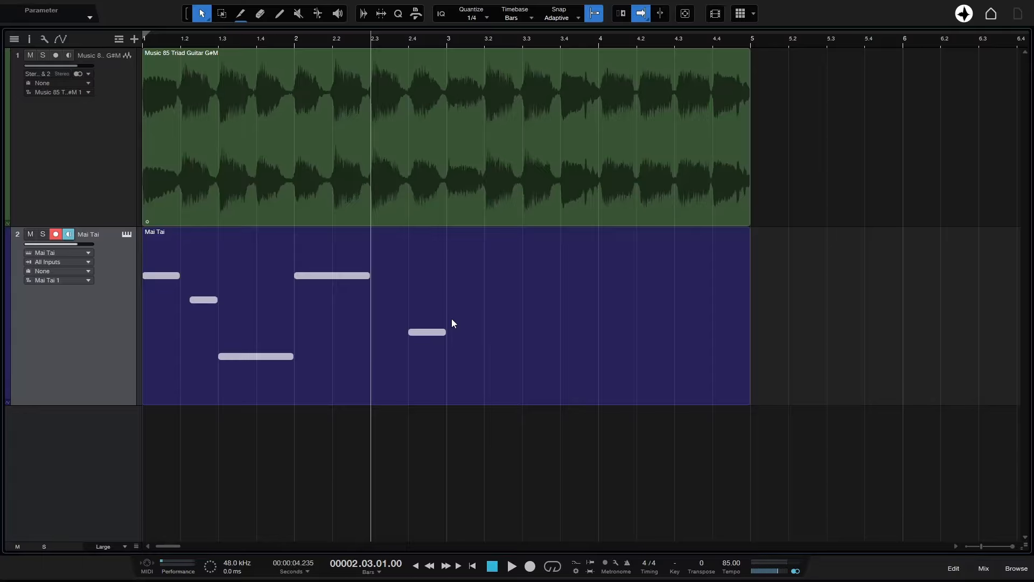